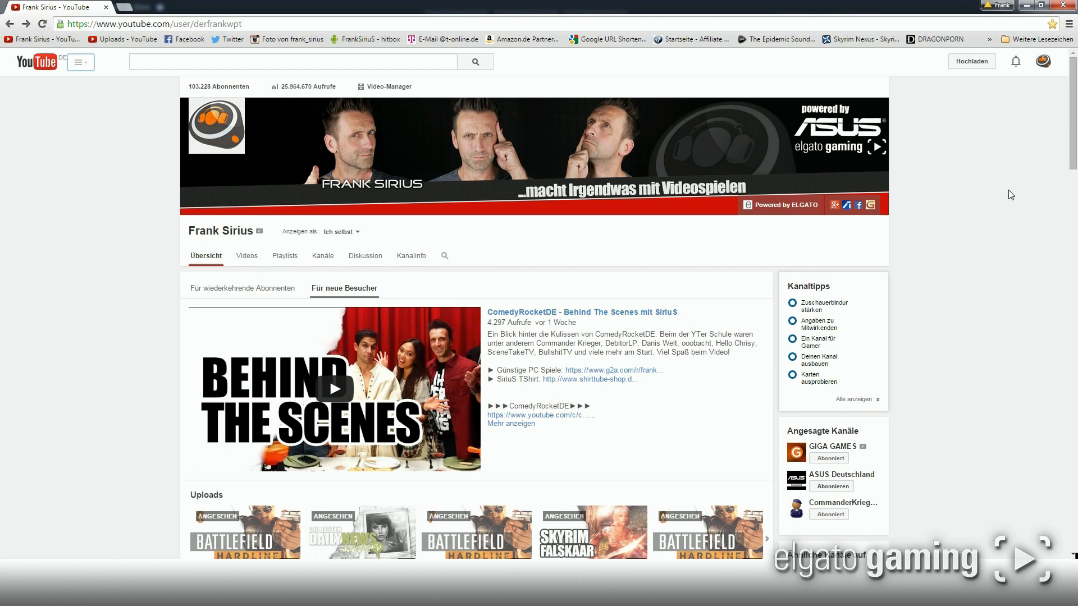
# Step: Open the channel's Videos tab and scroll through the full grid of uploads
pyautogui.moveTo(1073, 143); pyautogui.dragTo(1069, 330)
pyautogui.moveTo(248, 257)
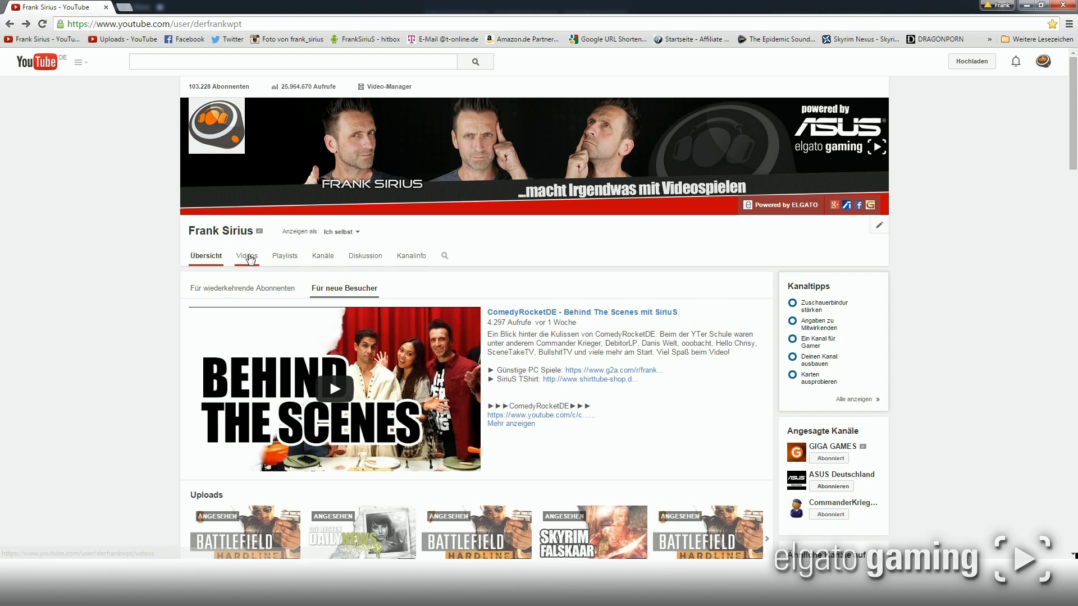
pyautogui.click(239, 258)
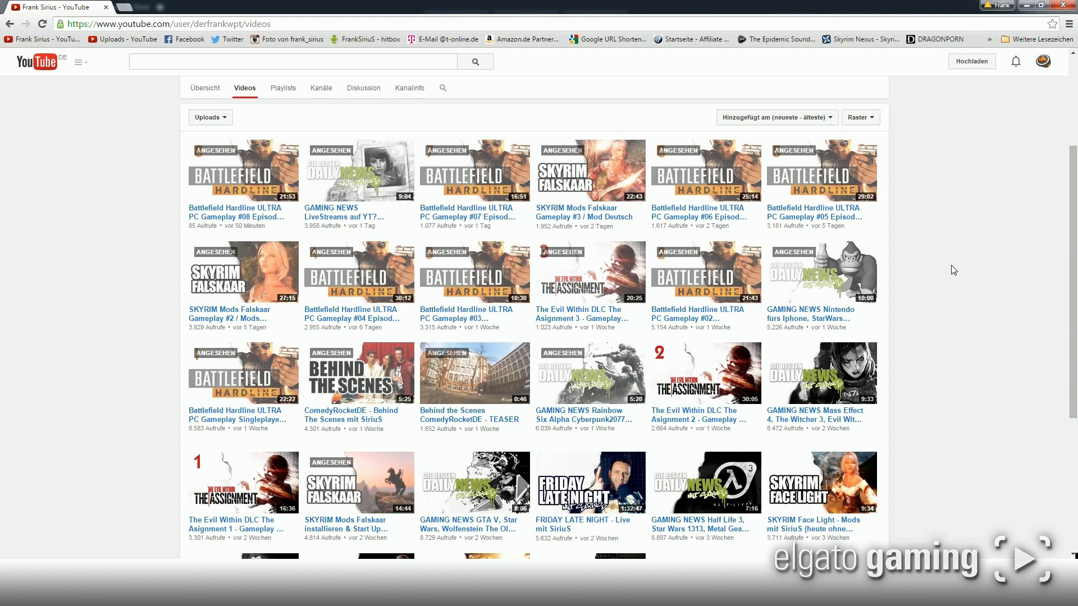
pyautogui.scroll(-2, 953, 265)
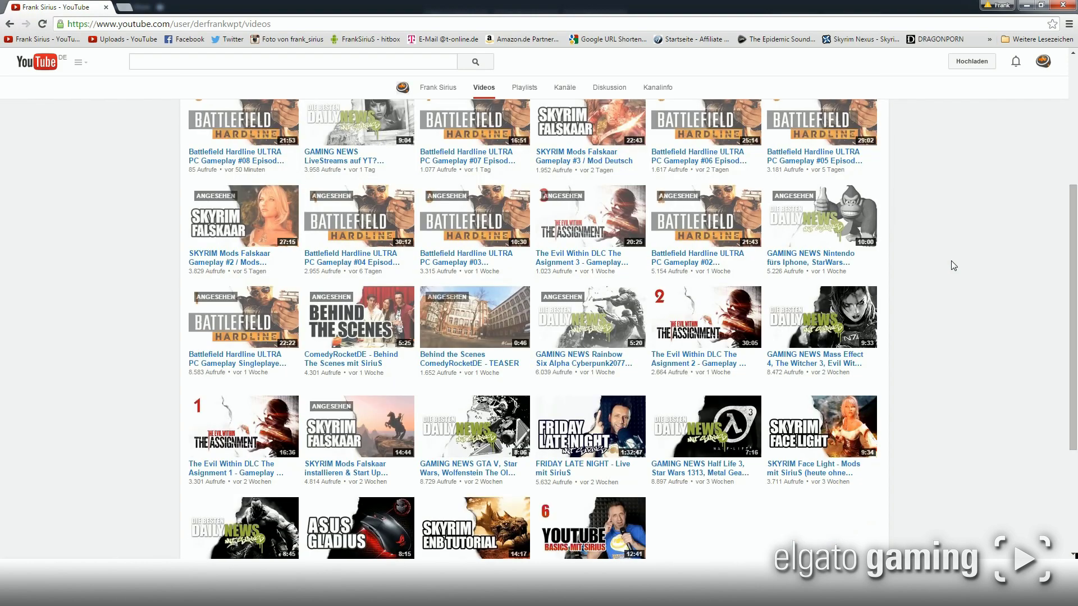
pyautogui.scroll(4, 953, 265)
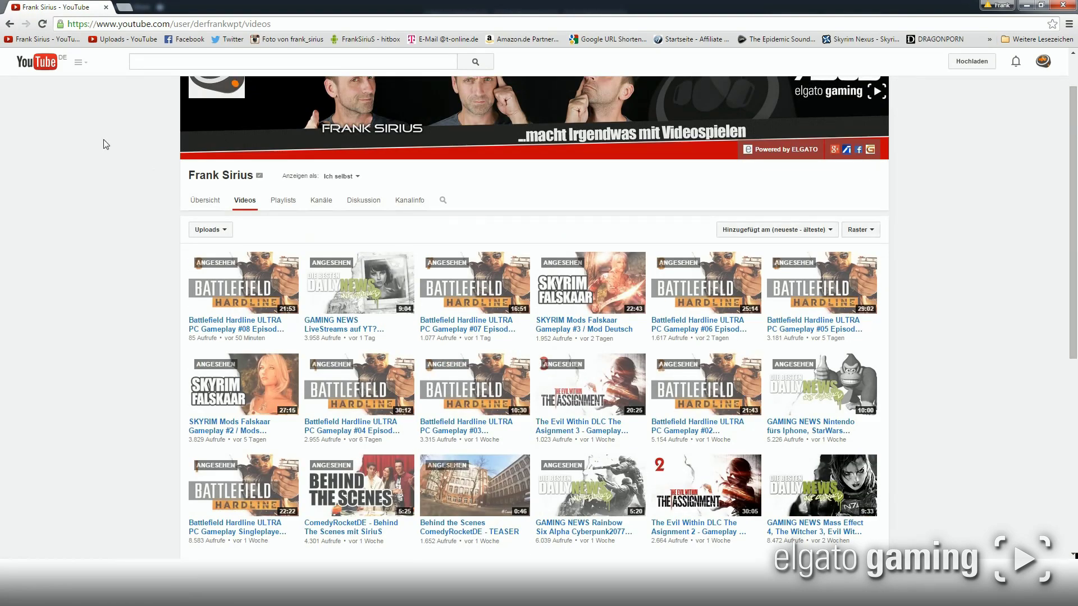
pyautogui.scroll(1, 107, 144)
pyautogui.click(40, 63)
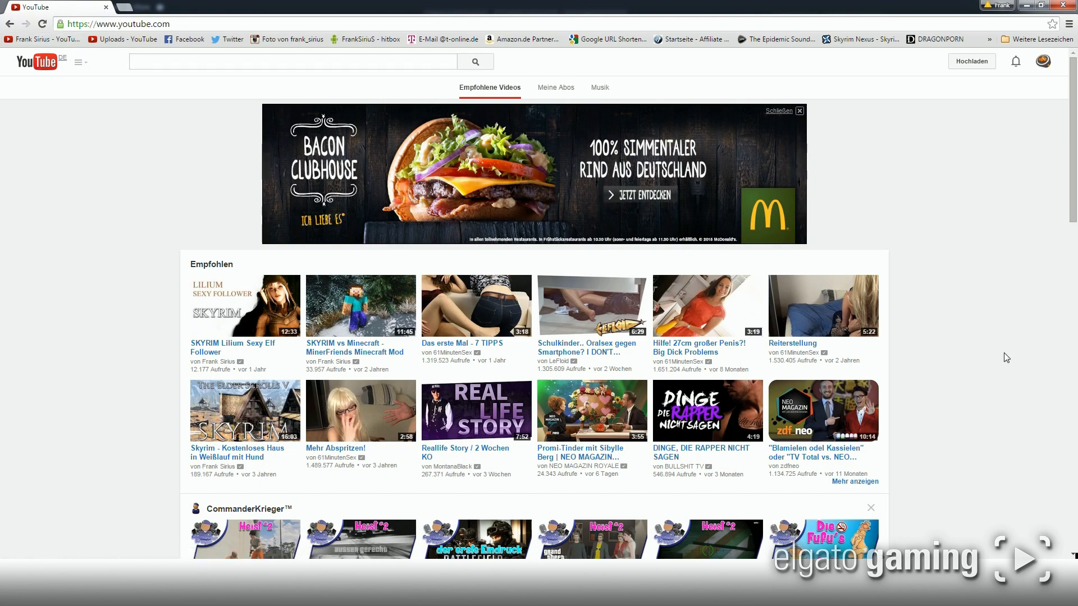
# Step: Scroll down through the home page's recommended videos, then go back to the creator's channel
pyautogui.scroll(-2, 995, 351)
pyautogui.scroll(-1, 995, 351)
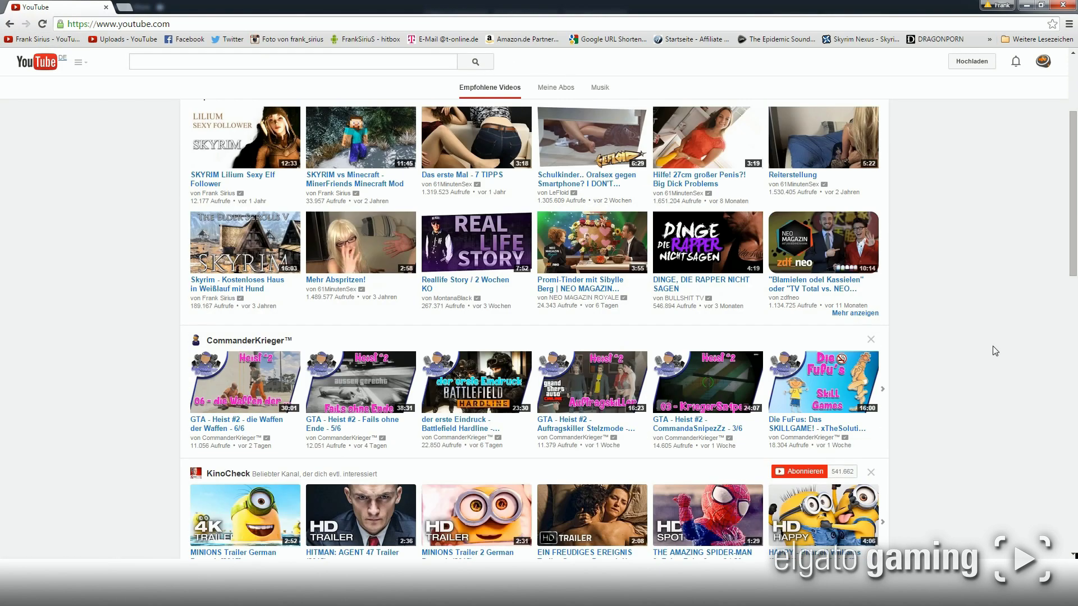
pyautogui.scroll(-1, 991, 349)
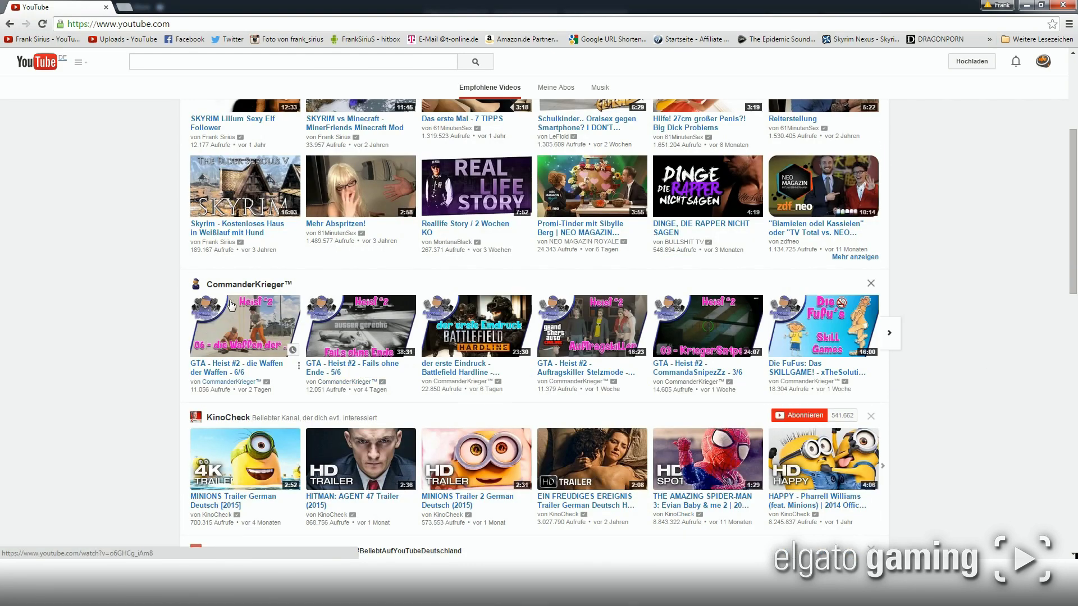
pyautogui.scroll(-2, 123, 393)
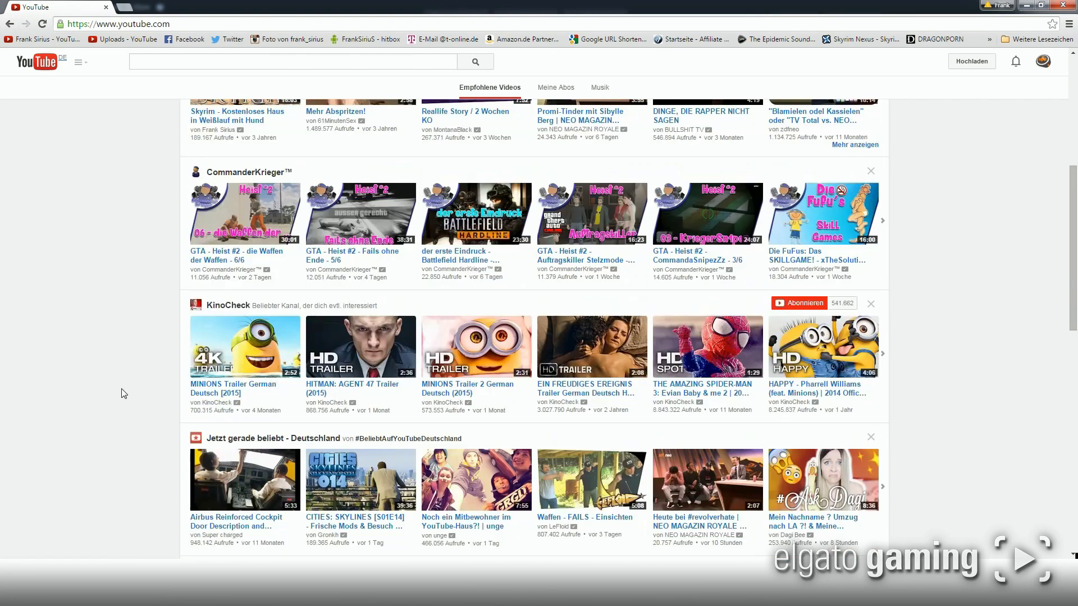
pyautogui.scroll(-1, 97, 402)
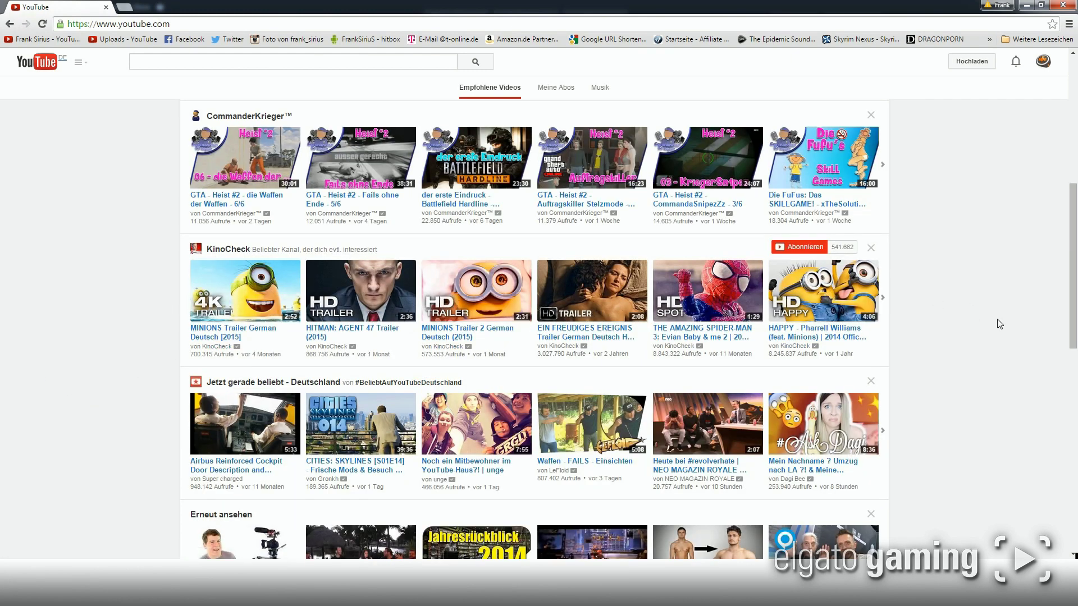
pyautogui.scroll(-2, 1030, 320)
pyautogui.scroll(-2, 1031, 320)
pyautogui.scroll(-2, 1031, 320)
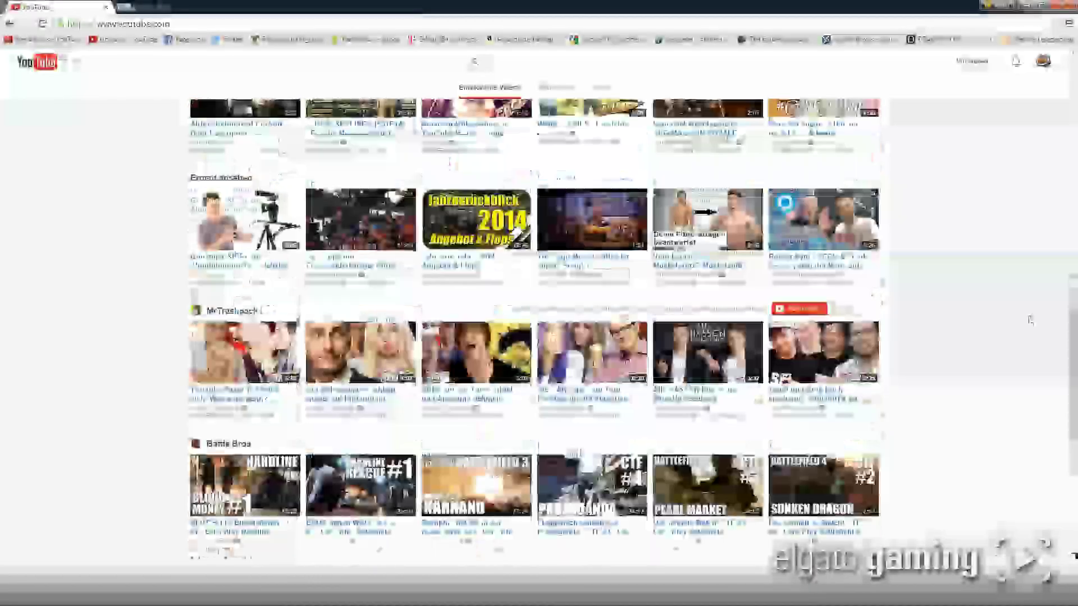
pyautogui.scroll(-1, 1031, 319)
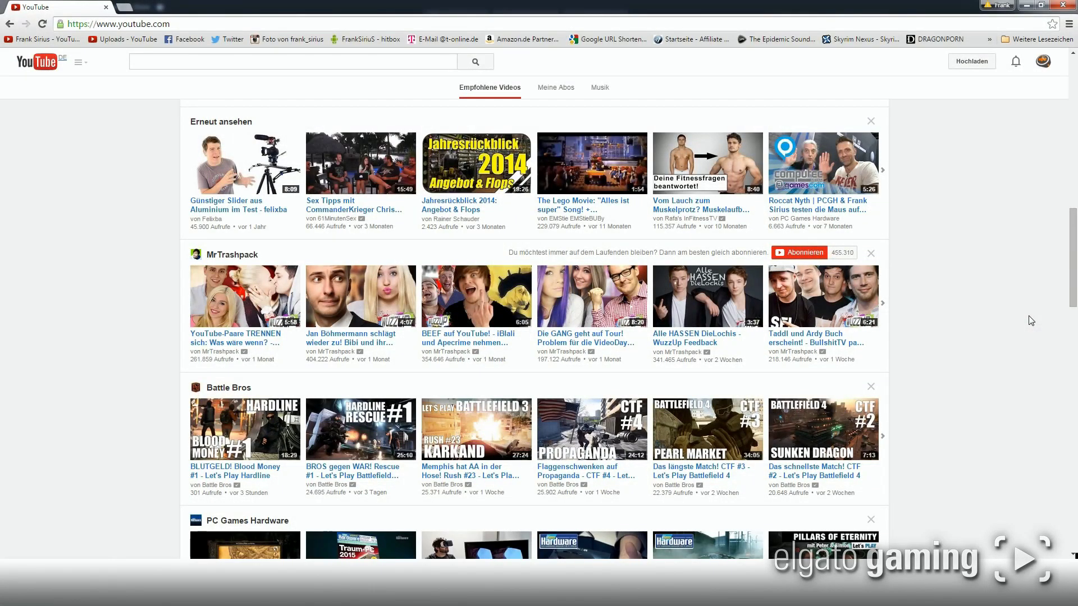
pyautogui.moveTo(476, 351)
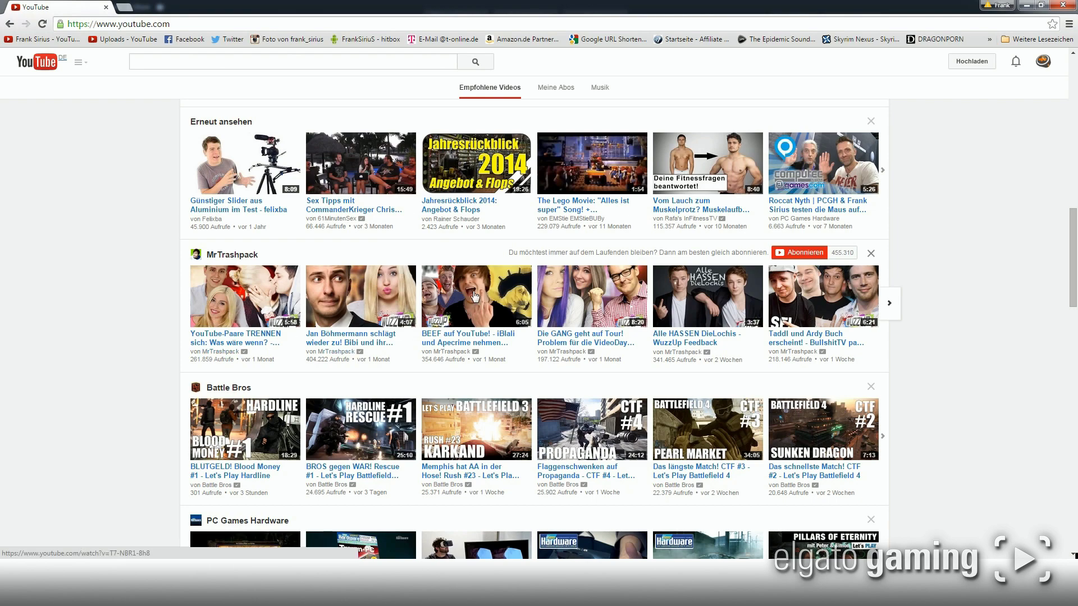
pyautogui.scroll(-1, 65, 330)
pyautogui.scroll(-1, 66, 330)
pyautogui.scroll(-2, 65, 330)
pyautogui.scroll(-1, 65, 335)
pyautogui.scroll(-2, 65, 335)
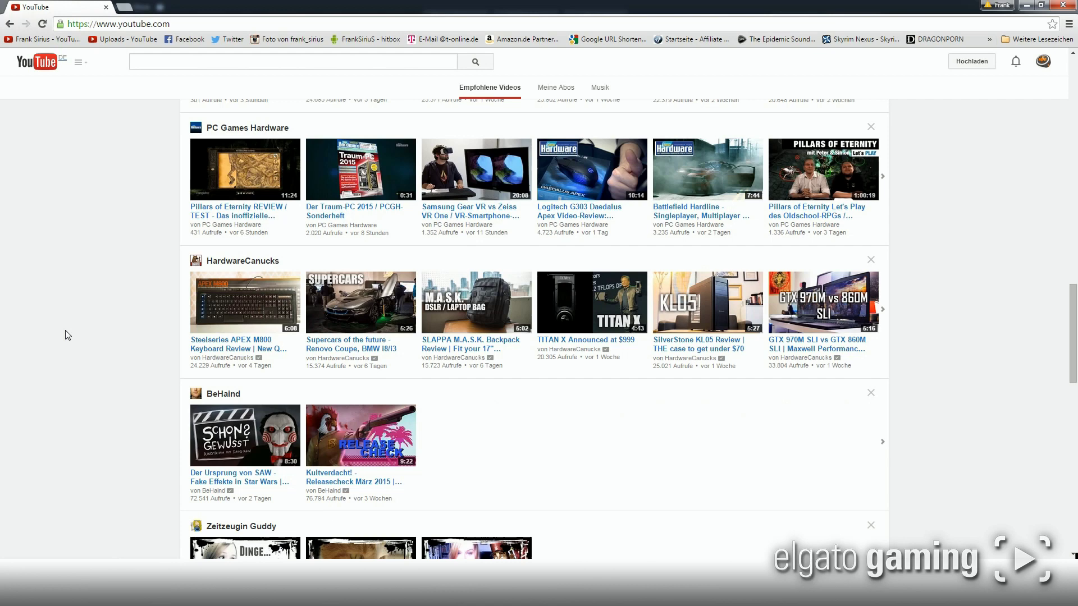
pyautogui.scroll(-1, 66, 335)
pyautogui.scroll(-1, 67, 335)
pyautogui.scroll(-2, 67, 335)
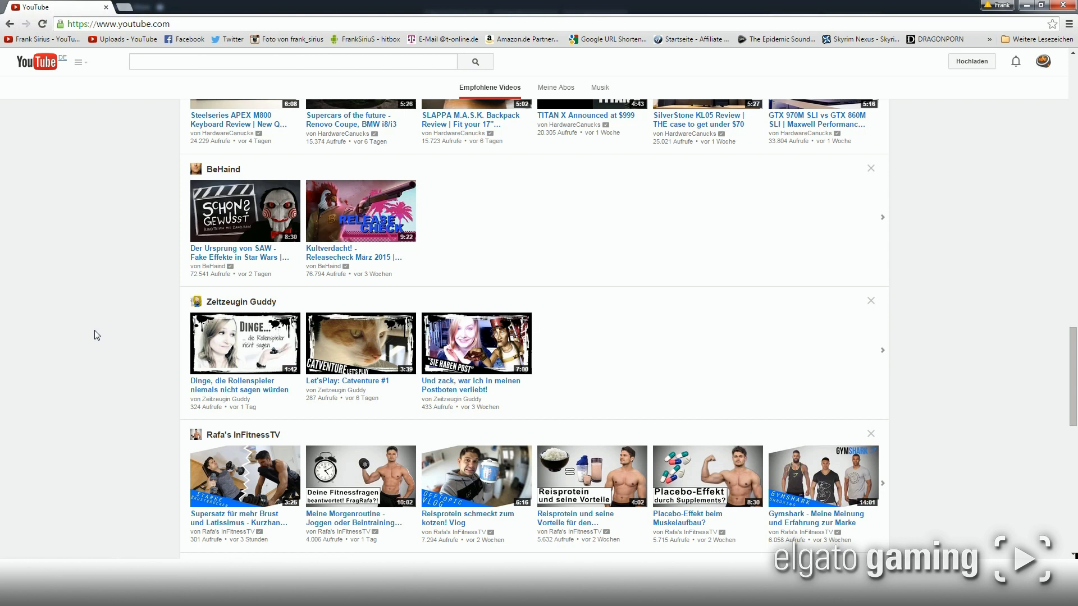
pyautogui.scroll(-1, 96, 334)
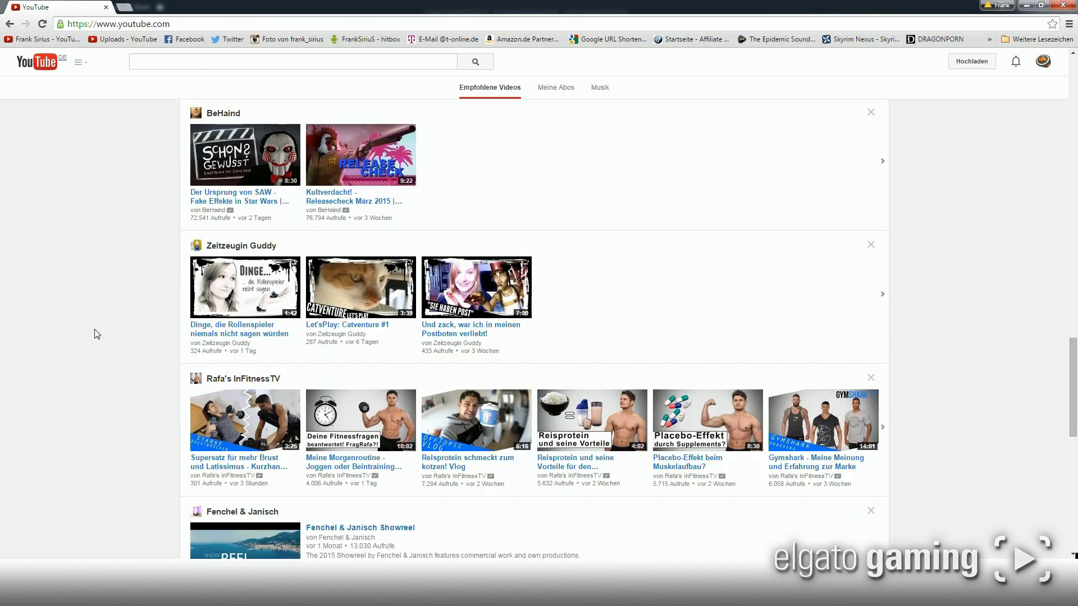
pyautogui.scroll(-1, 93, 332)
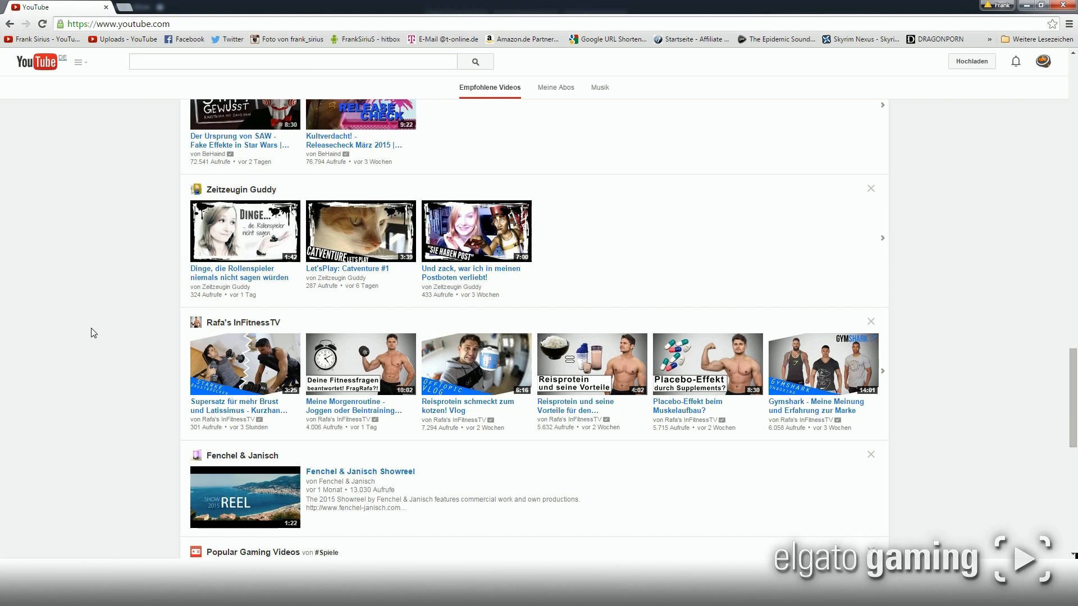
pyautogui.scroll(-2, 95, 319)
pyautogui.scroll(-2, 94, 318)
pyautogui.scroll(-1, 95, 318)
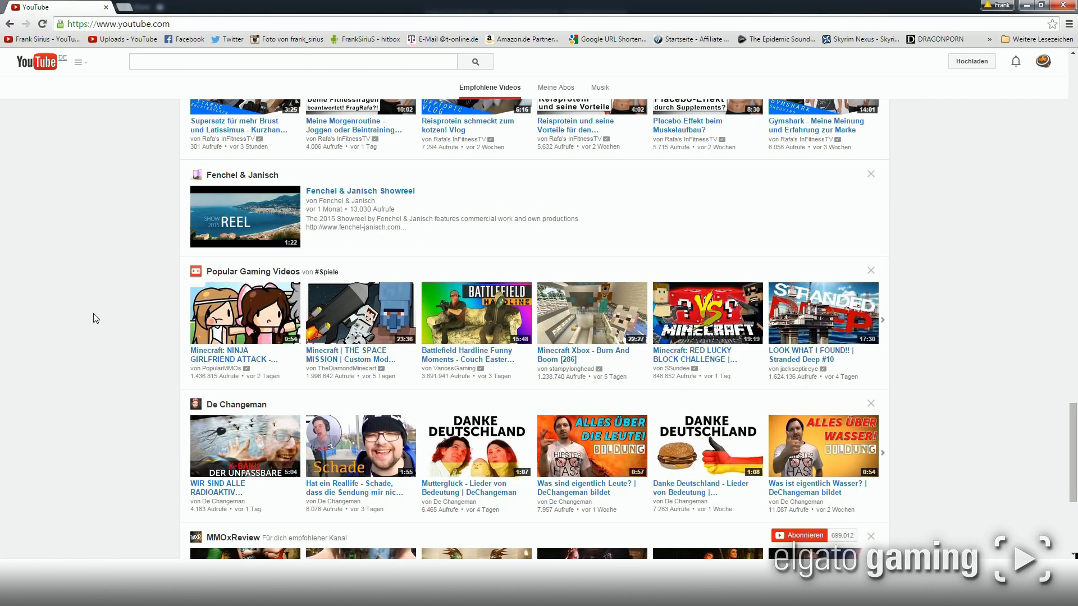
pyautogui.scroll(5, 95, 318)
pyautogui.scroll(6, 95, 317)
pyautogui.scroll(6, 96, 316)
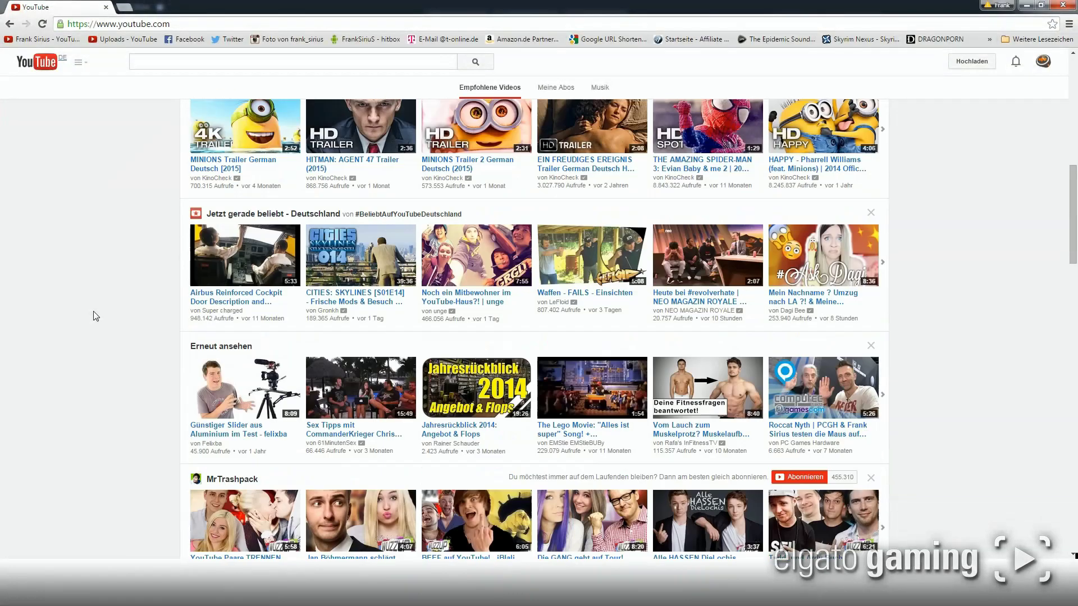
pyautogui.scroll(6, 95, 316)
pyautogui.click(37, 41)
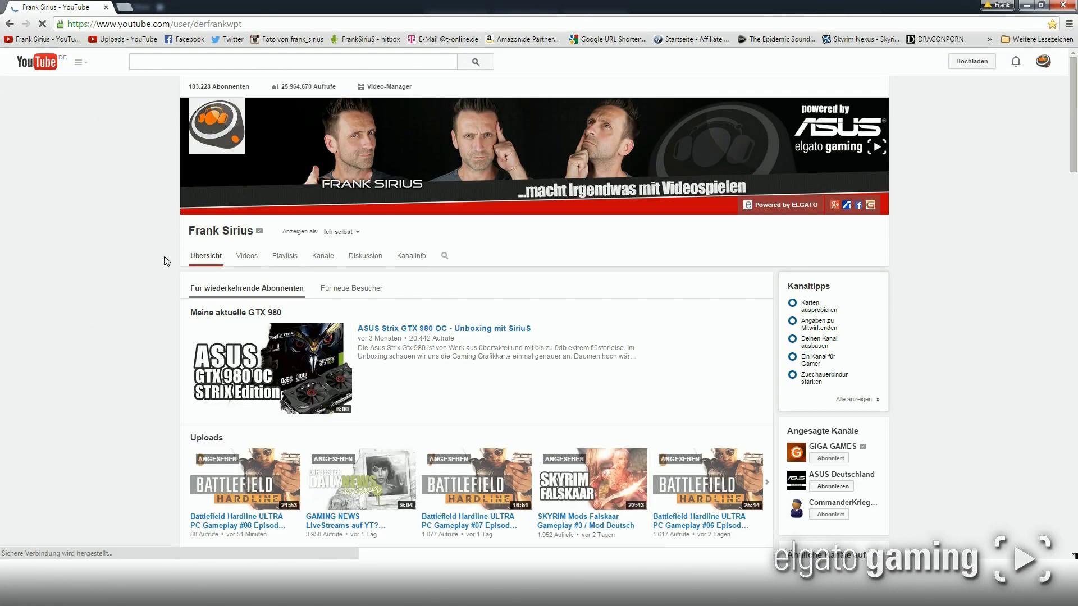
# Step: Switch the channel overview to the 'Für neue Besucher' view and scroll down to the Daily News row
pyautogui.click(343, 292)
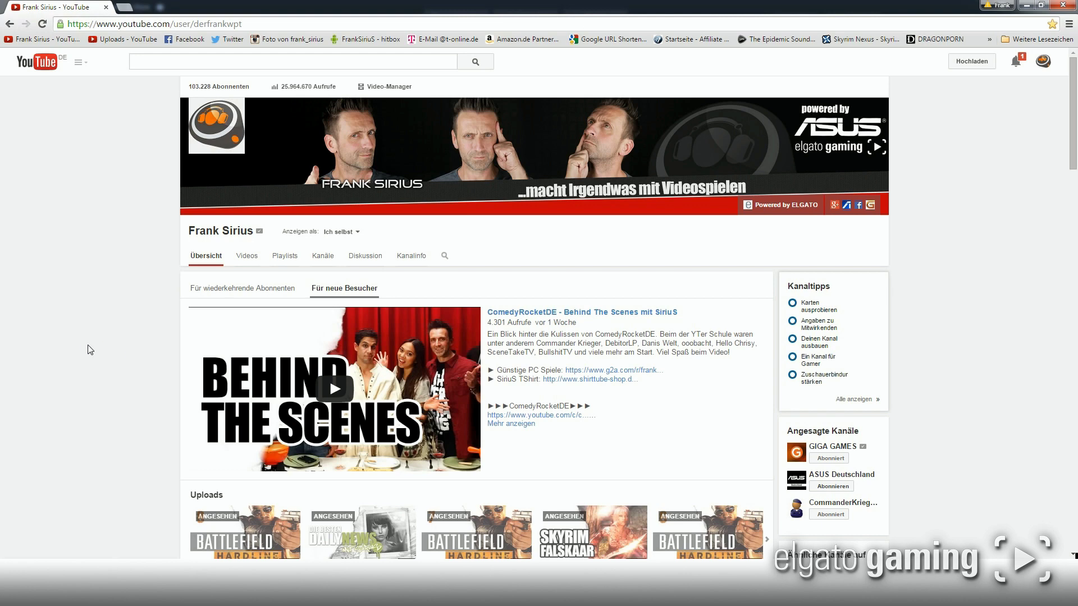
pyautogui.scroll(-4, 90, 349)
pyautogui.scroll(-1, 91, 345)
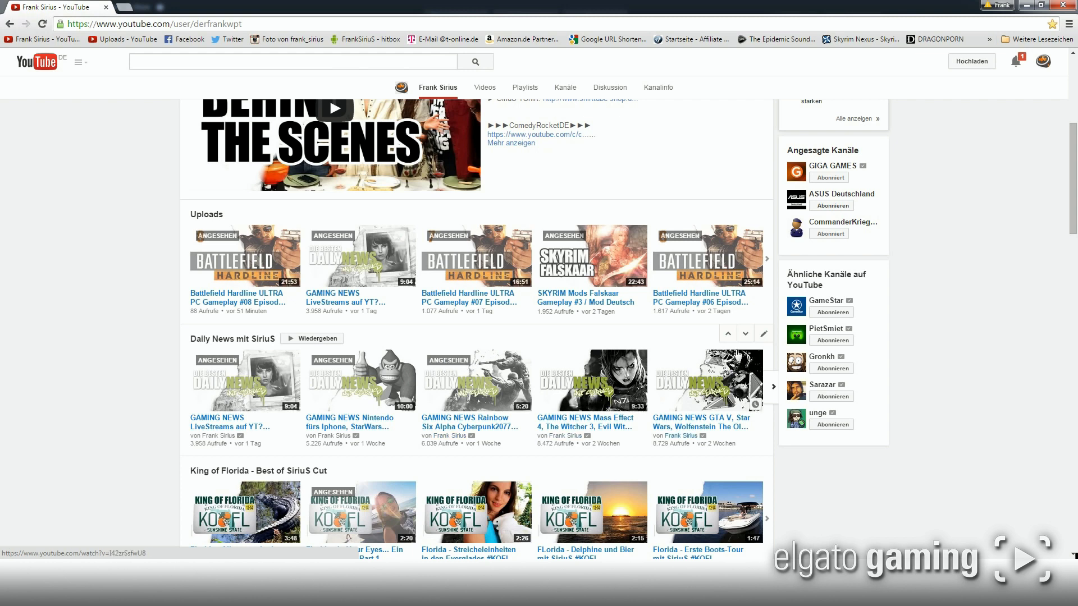
pyautogui.moveTo(477, 387)
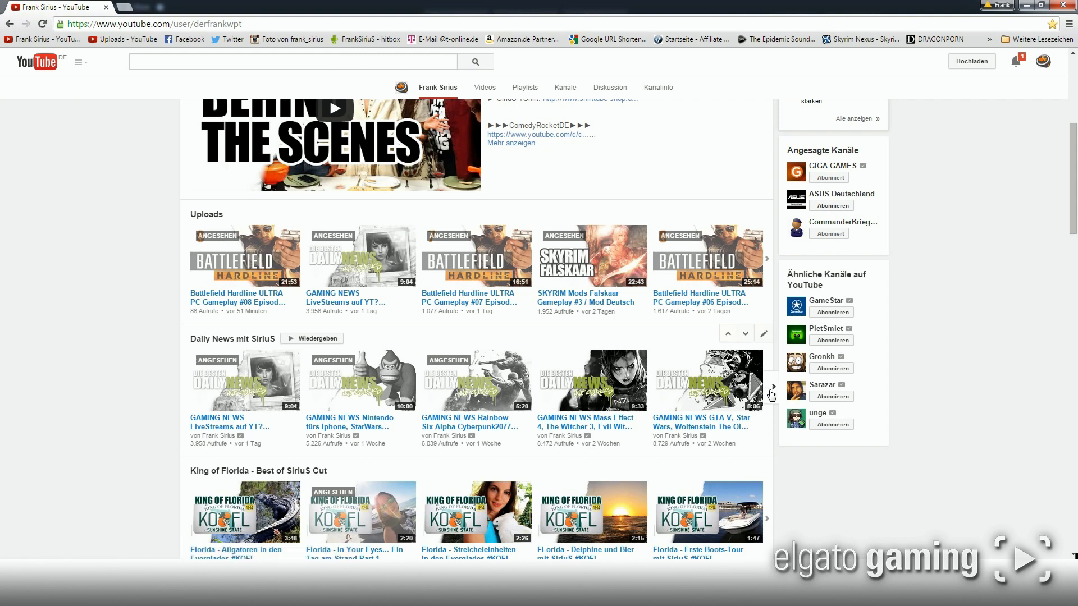
pyautogui.click(772, 388)
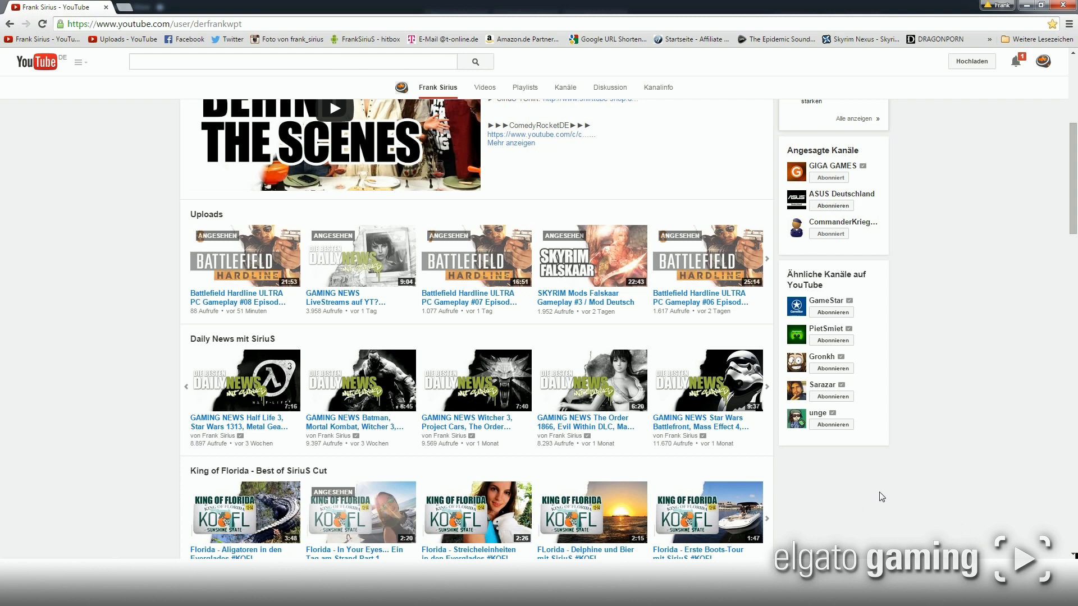
pyautogui.moveTo(707, 381)
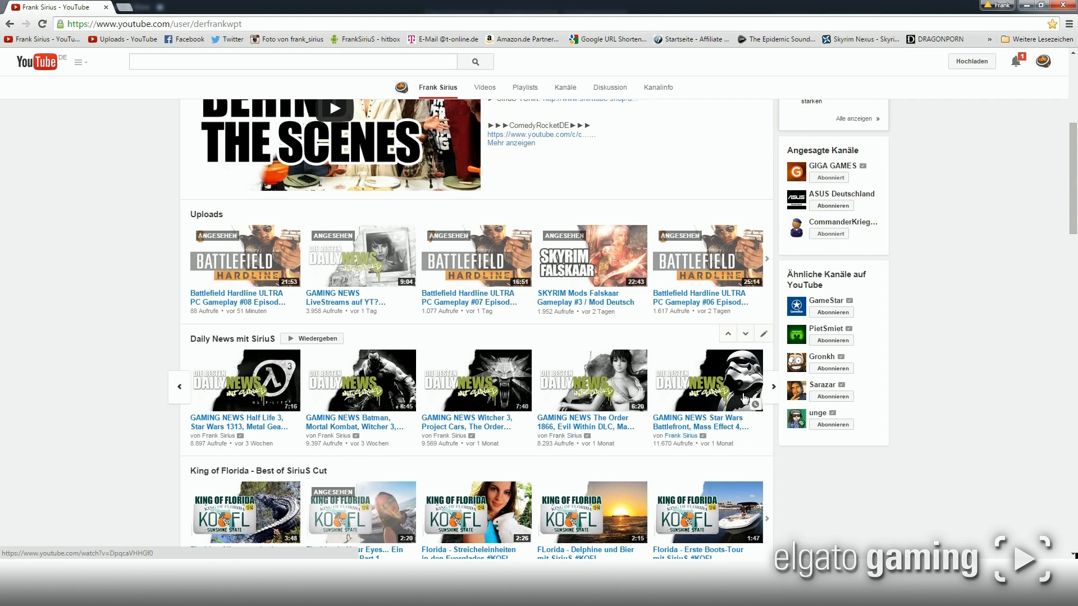
# Step: Page the Daily News carousel forward to its last videos and scroll further down
pyautogui.click(773, 390)
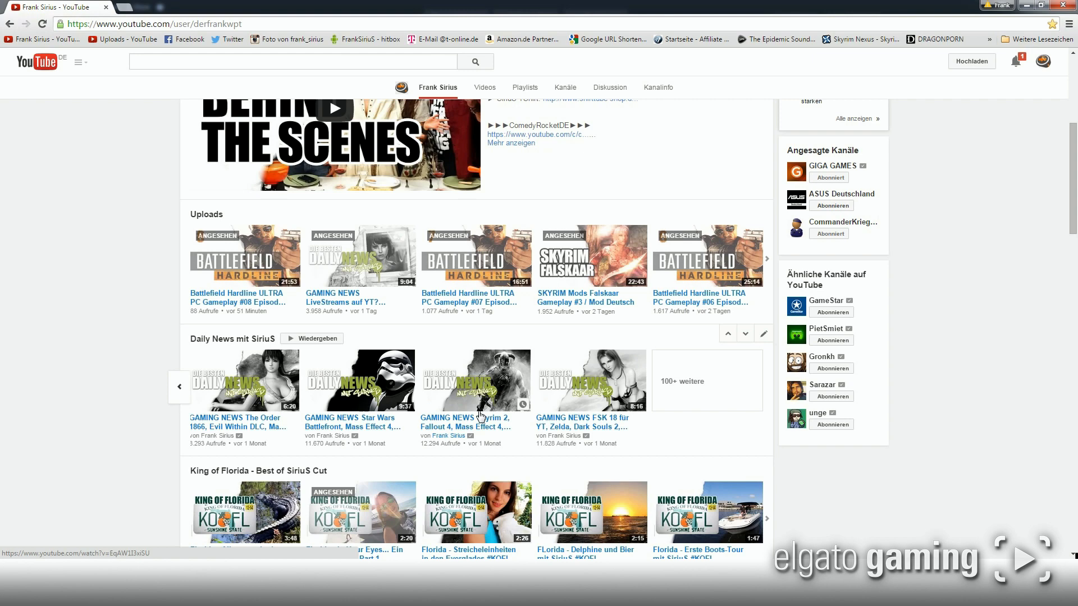
pyautogui.scroll(-1, 481, 415)
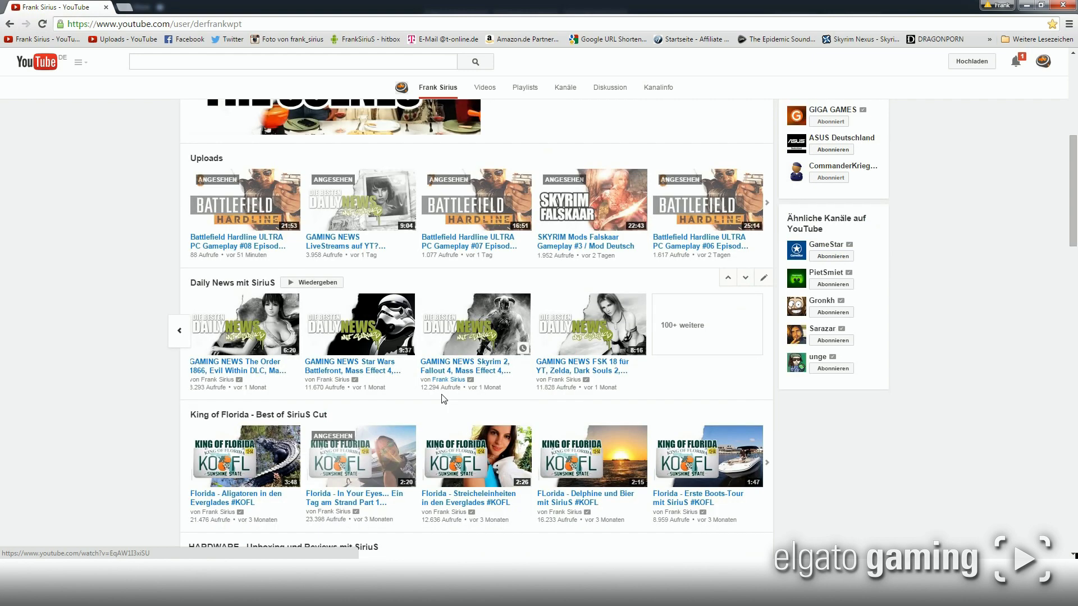
pyautogui.scroll(-1, 440, 413)
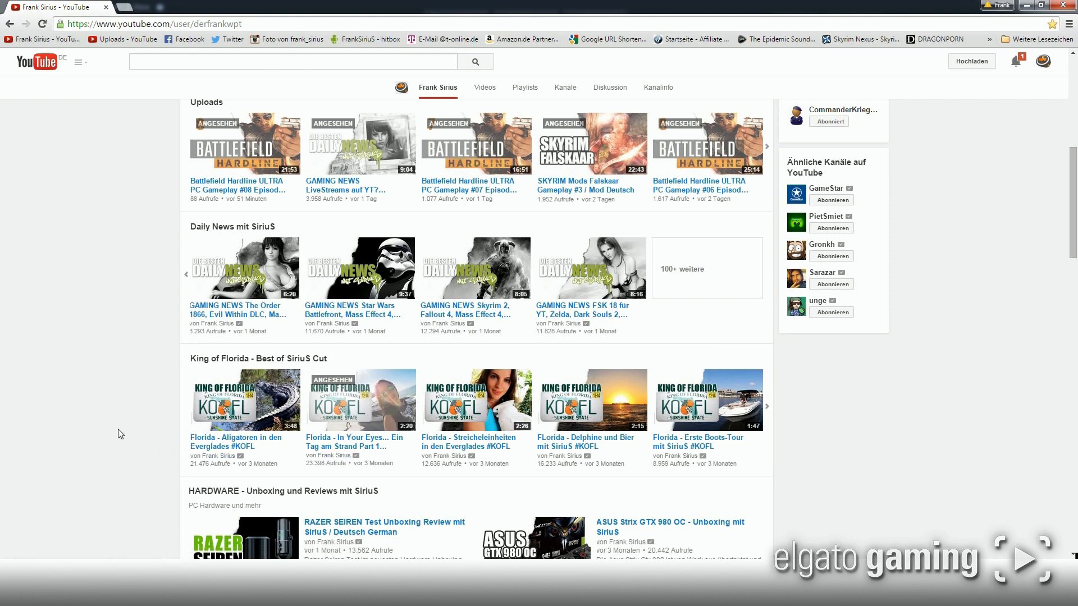
pyautogui.scroll(-1, 120, 434)
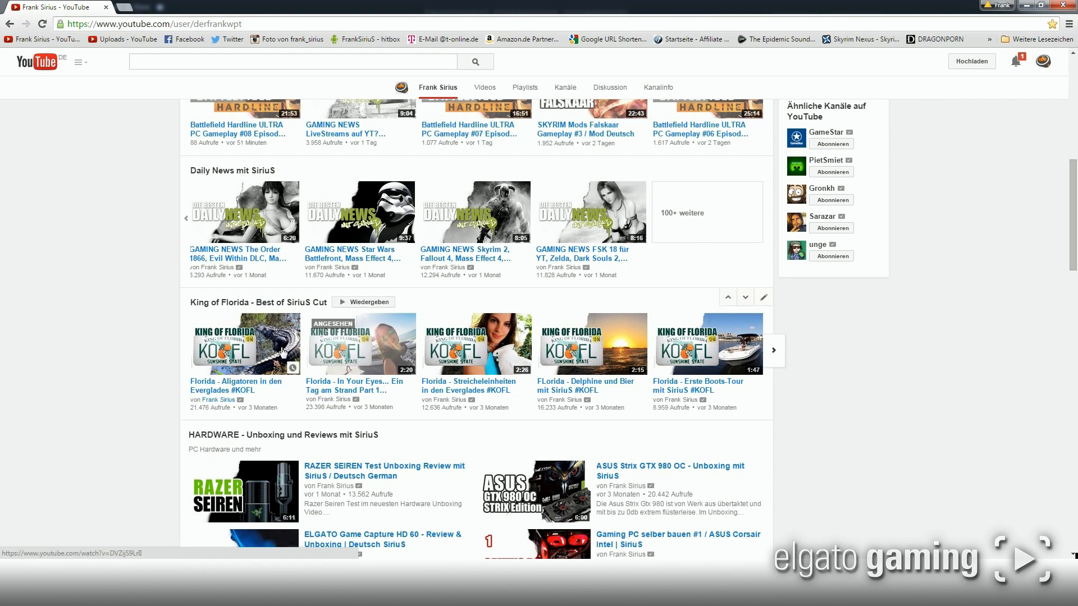
pyautogui.scroll(-1, 279, 351)
pyautogui.scroll(-1, 392, 326)
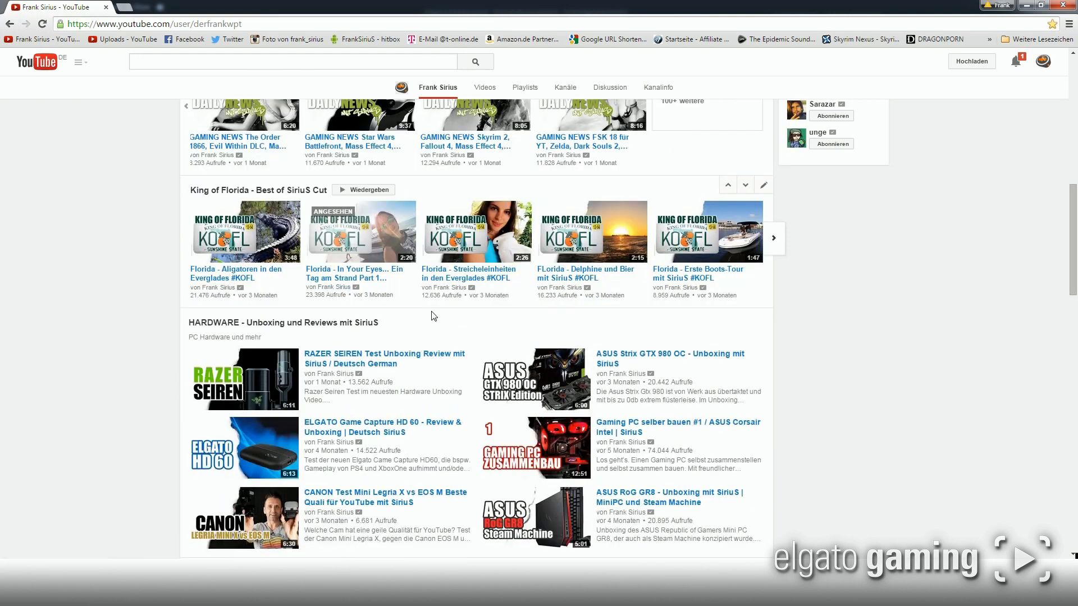
pyautogui.scroll(-2, 430, 314)
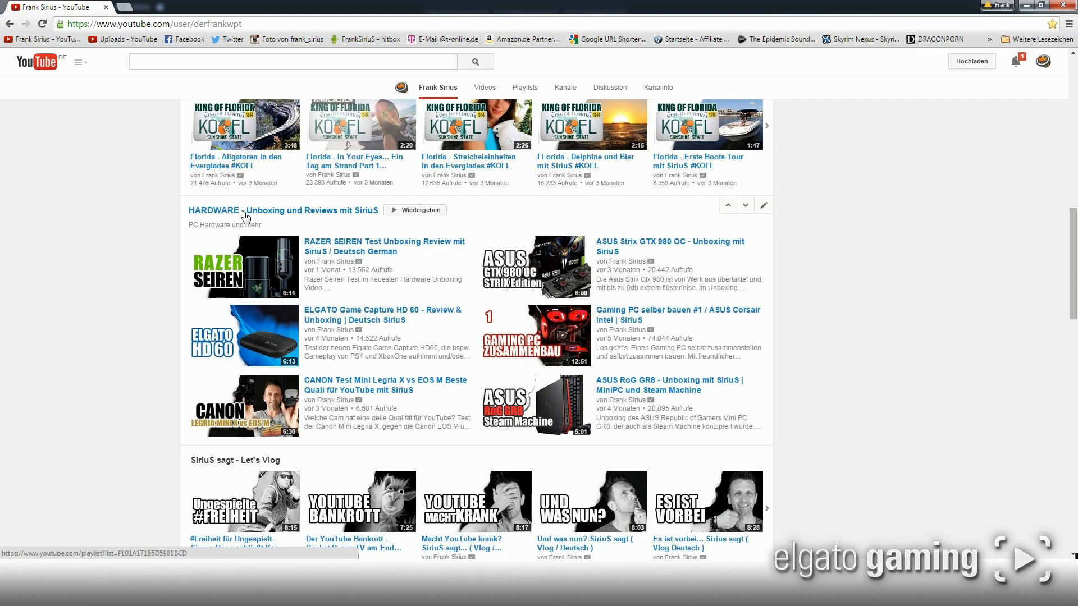
pyautogui.scroll(-1, 264, 286)
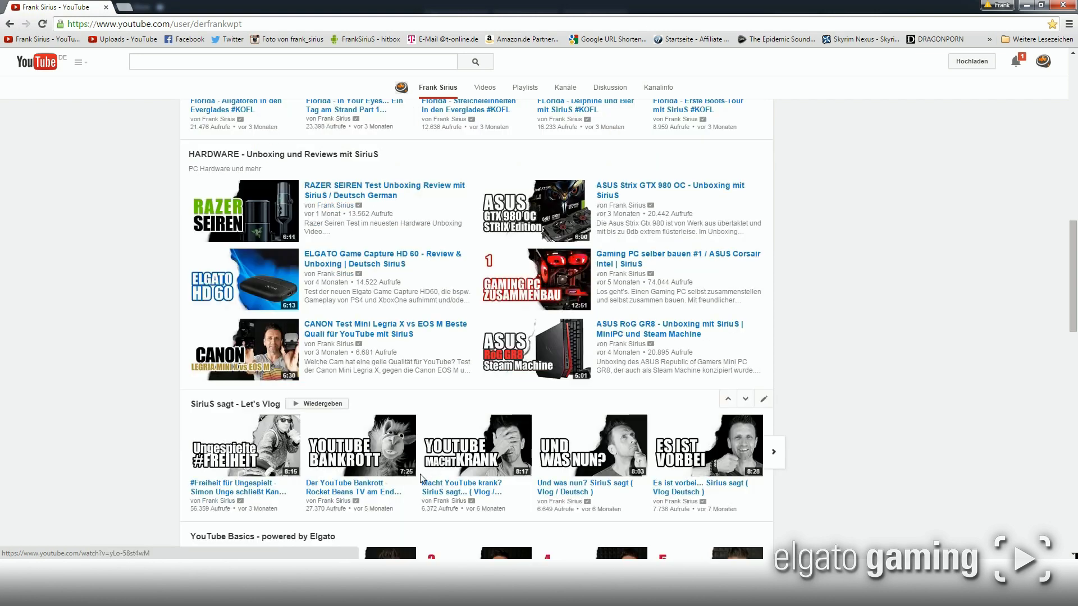
pyautogui.scroll(-1, 405, 460)
pyautogui.scroll(-1, 322, 410)
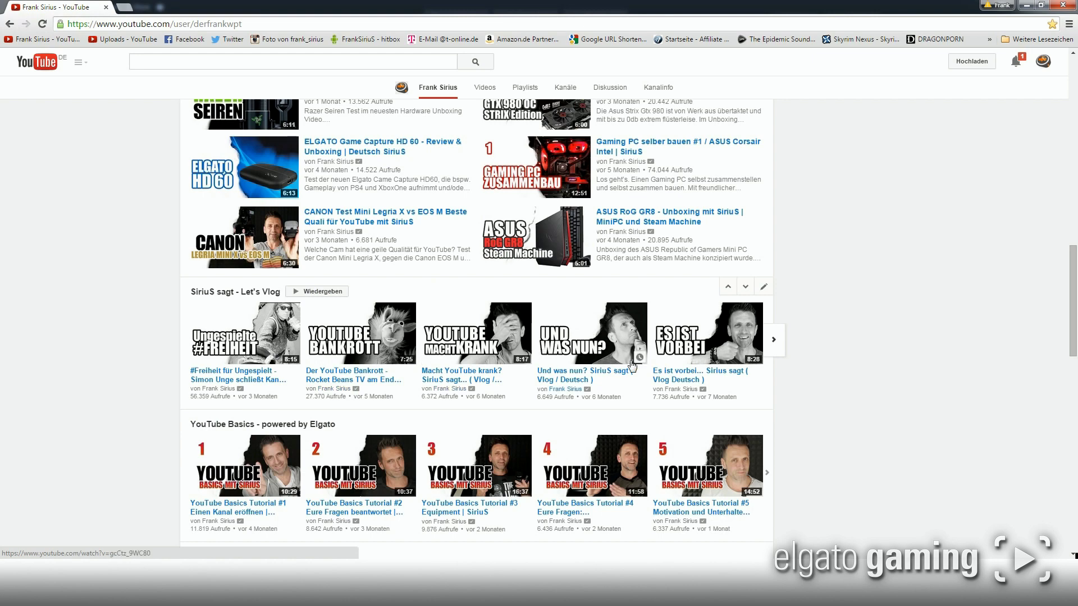
pyautogui.click(774, 340)
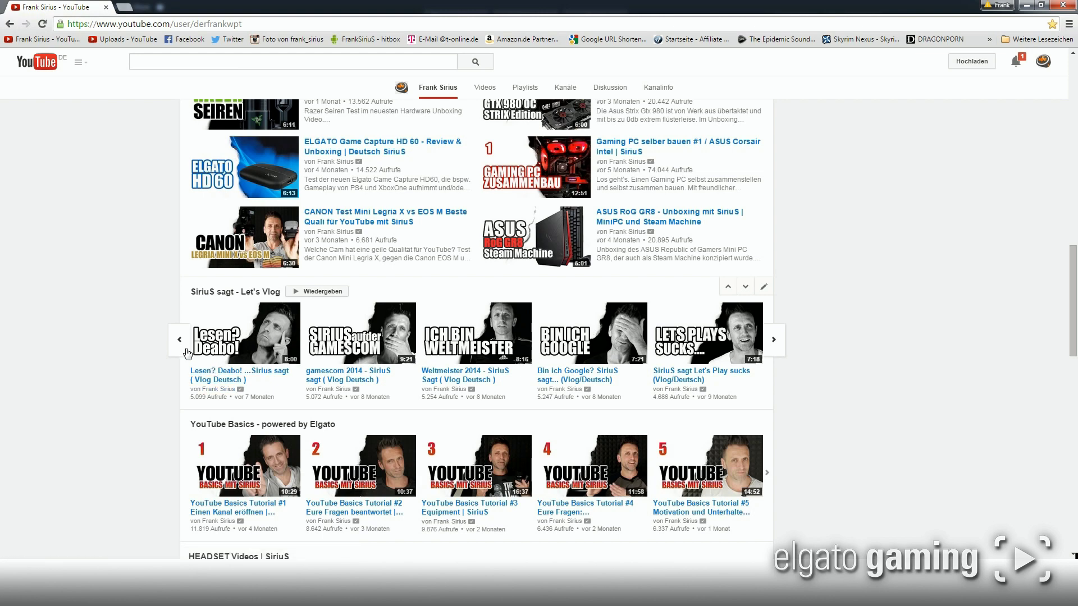
pyautogui.scroll(-1, 370, 458)
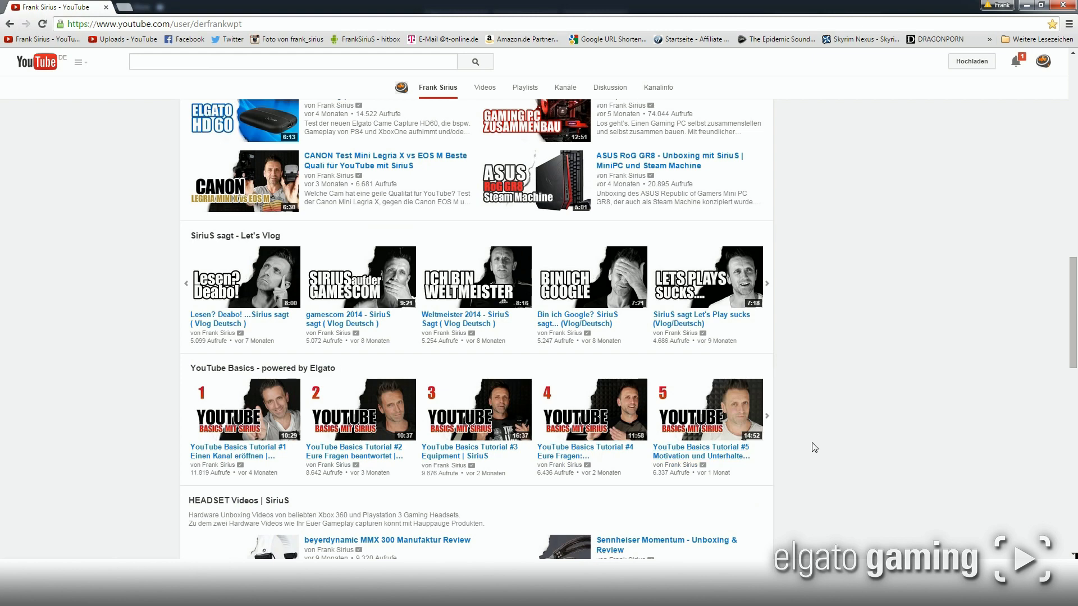
pyautogui.scroll(-1, 814, 447)
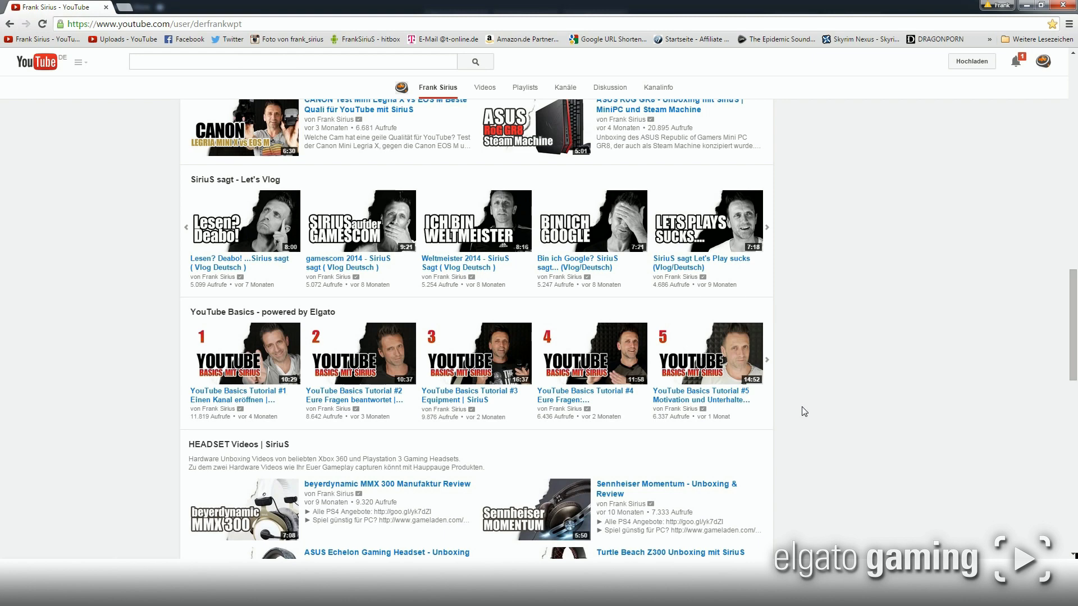
pyautogui.scroll(-2, 804, 412)
pyautogui.scroll(-2, 819, 397)
pyautogui.scroll(-1, 819, 397)
pyautogui.scroll(-1, 819, 397)
pyautogui.scroll(-2, 819, 397)
pyautogui.moveTo(472, 370)
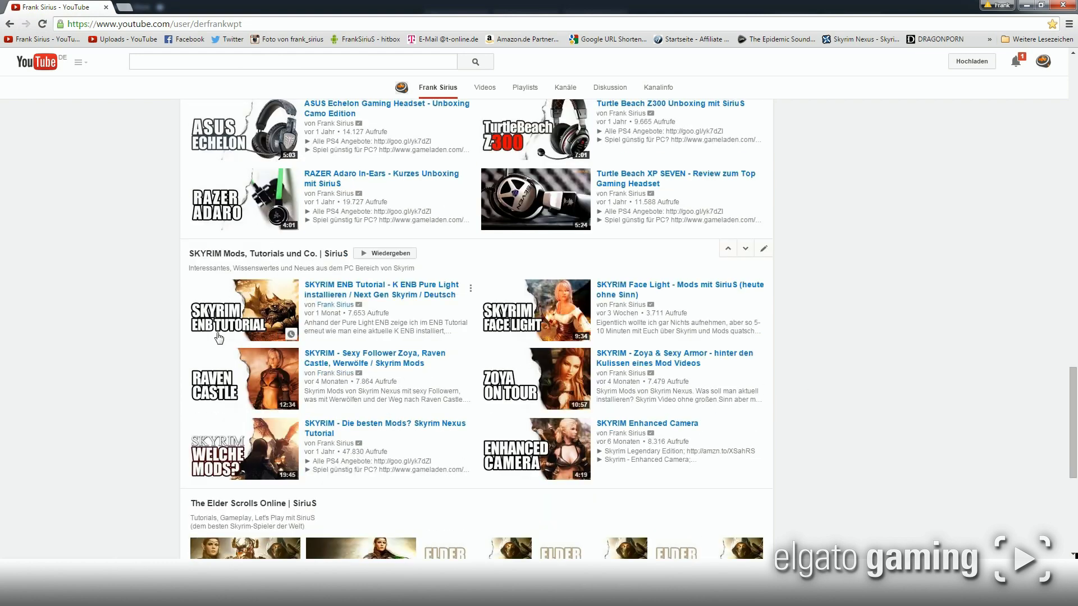
pyautogui.scroll(-1, 870, 344)
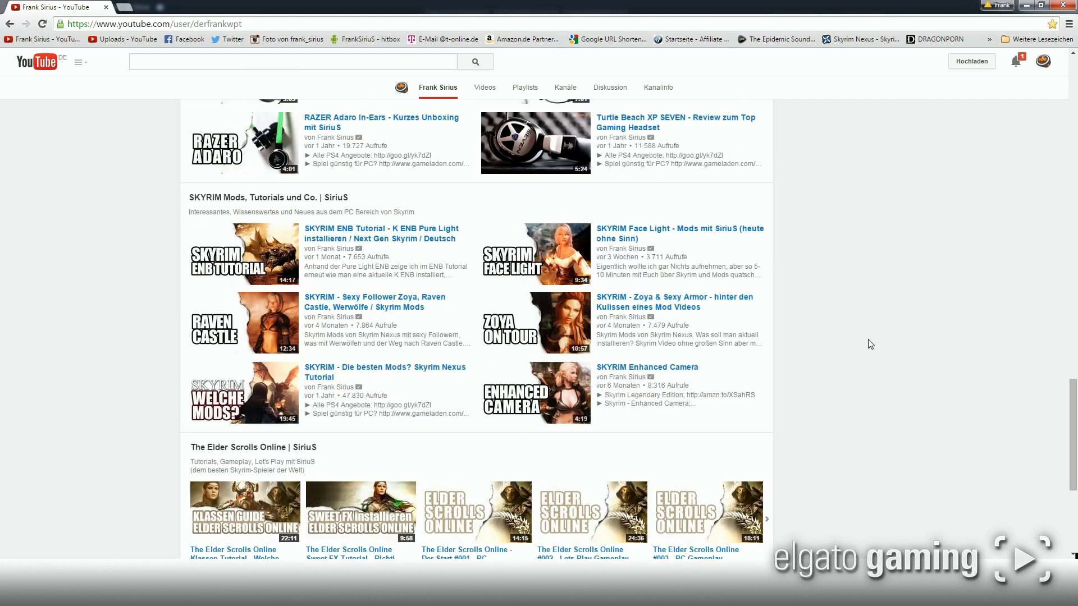
pyautogui.scroll(-2, 868, 339)
pyautogui.scroll(5, 868, 339)
pyautogui.scroll(8, 868, 339)
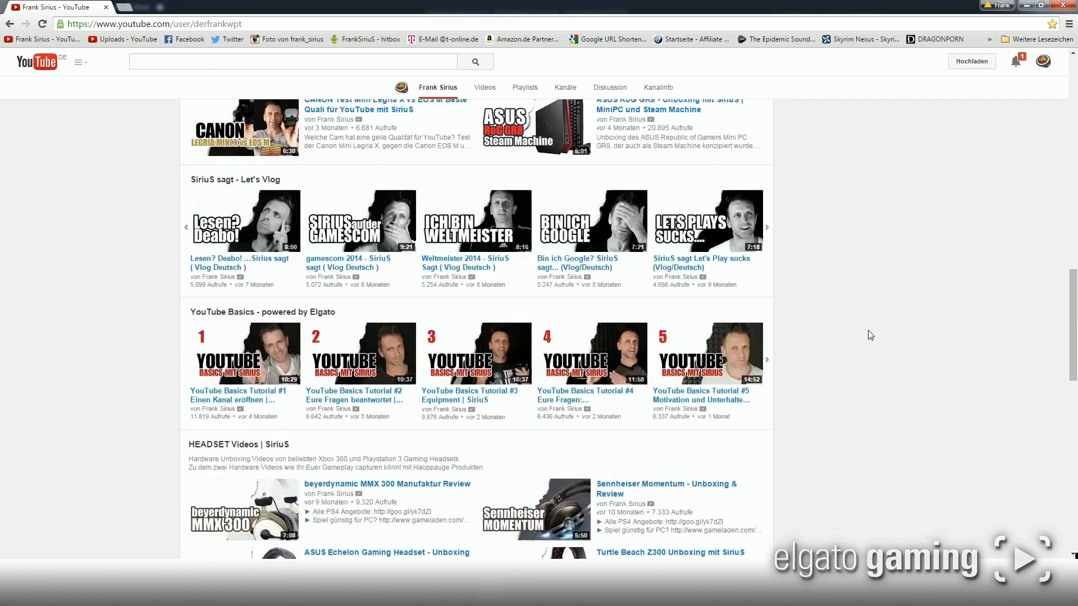
pyautogui.scroll(10, 868, 337)
pyautogui.rightClick(819, 334)
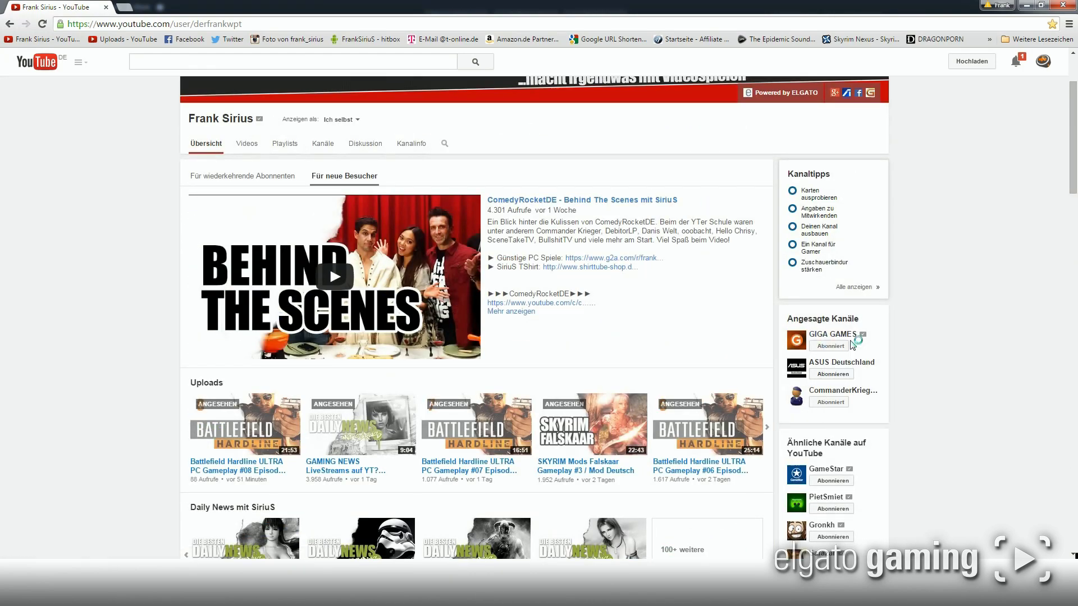
# Step: Open GIGA GAMES and the second featured channel in background tabs
pyautogui.click(836, 340)
pyautogui.rightClick(841, 391)
pyautogui.click(867, 398)
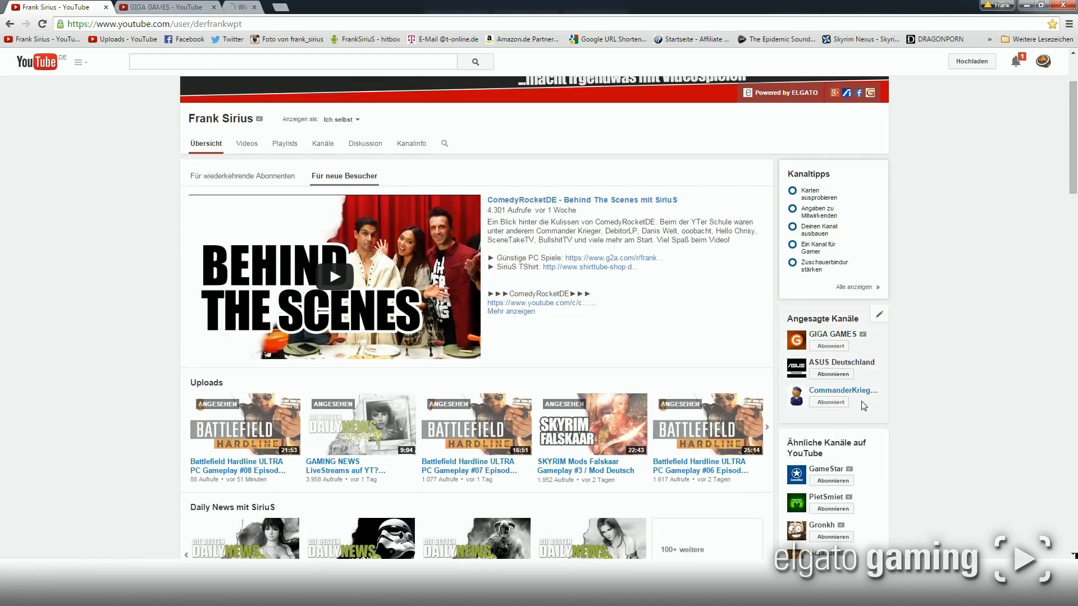
# Step: Browse the show shelves on the GIGA GAMES channel page
pyautogui.click(172, 11)
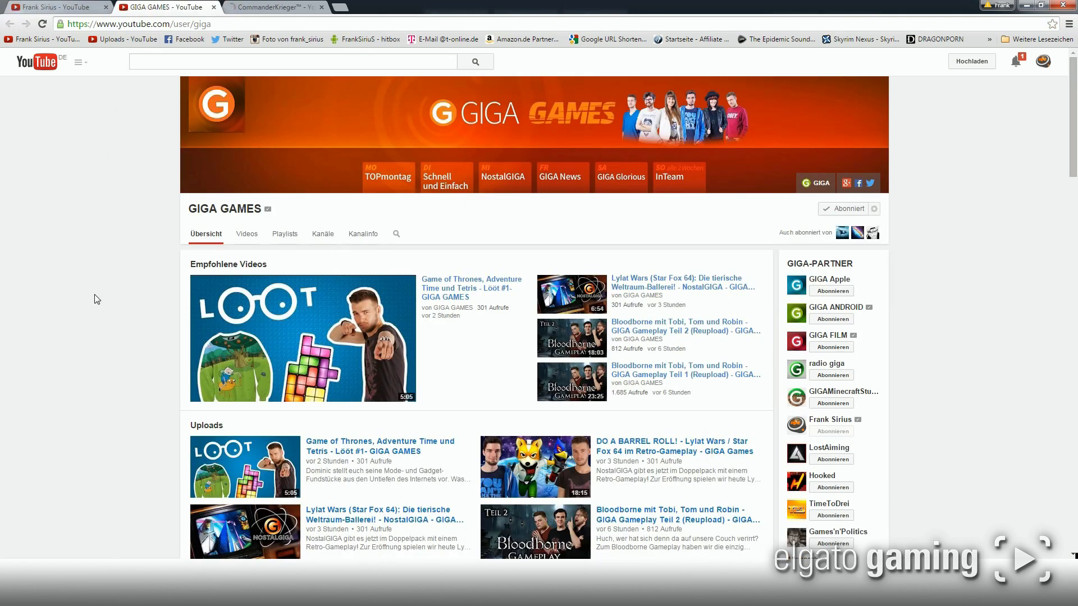
pyautogui.scroll(-2, 96, 299)
pyautogui.scroll(-1, 96, 300)
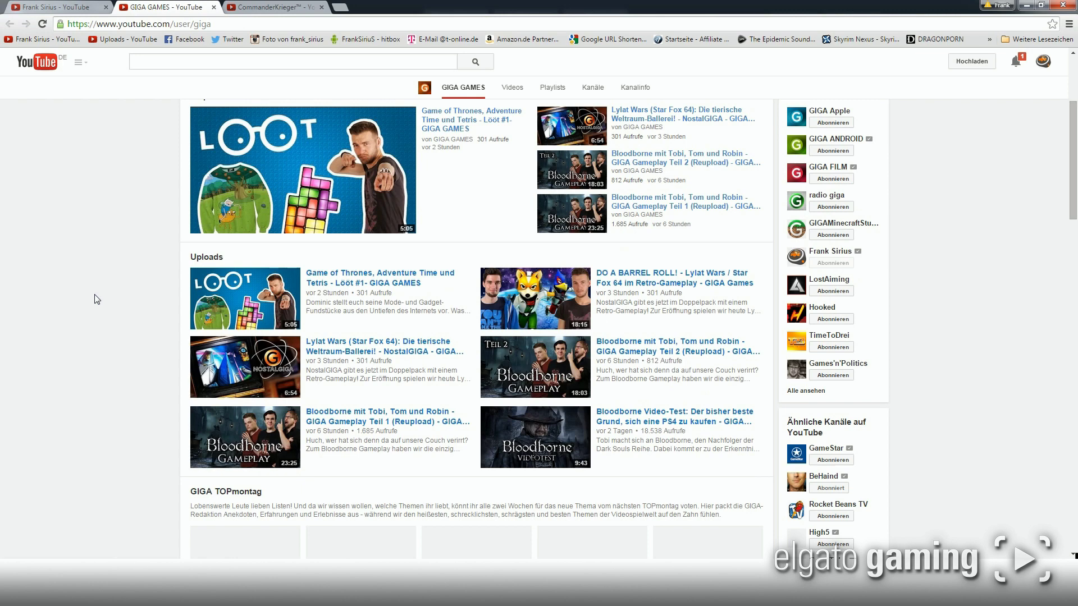
pyautogui.scroll(-1, 96, 300)
pyautogui.scroll(-2, 96, 299)
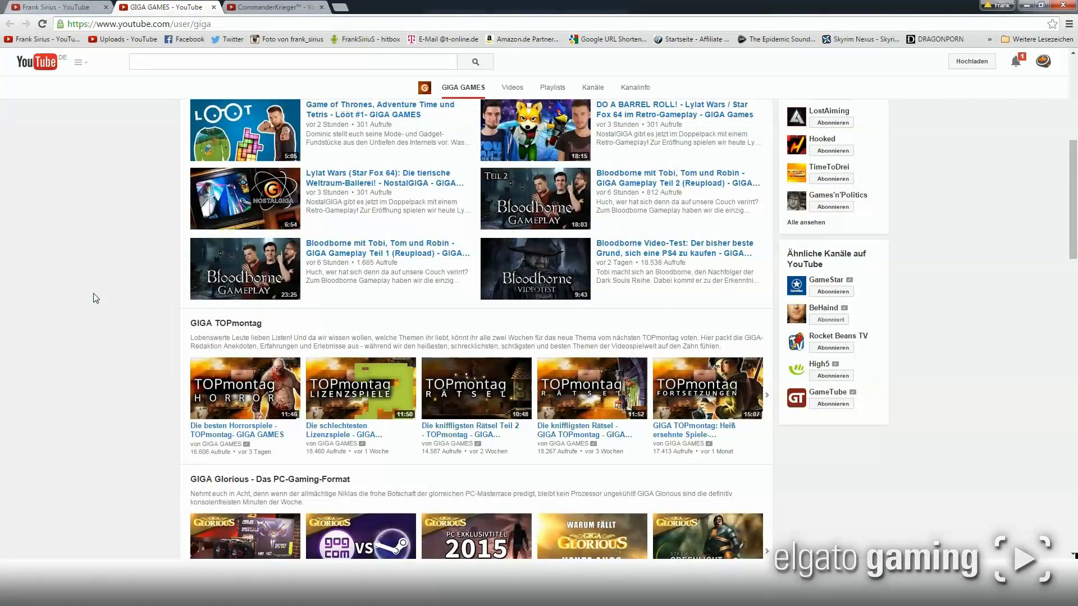
pyautogui.scroll(-2, 96, 298)
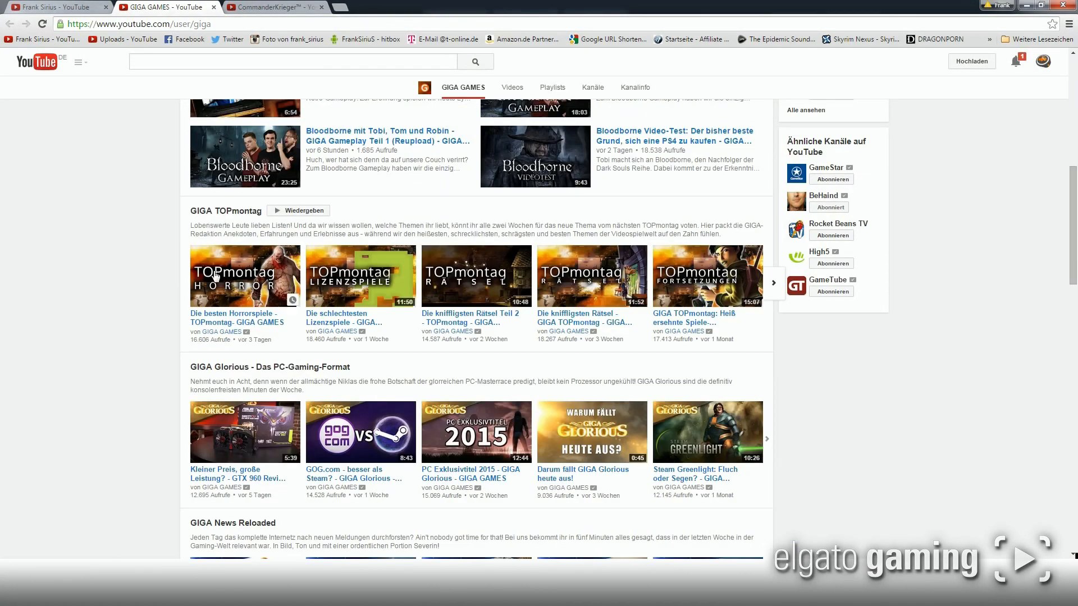
pyautogui.moveTo(361, 388)
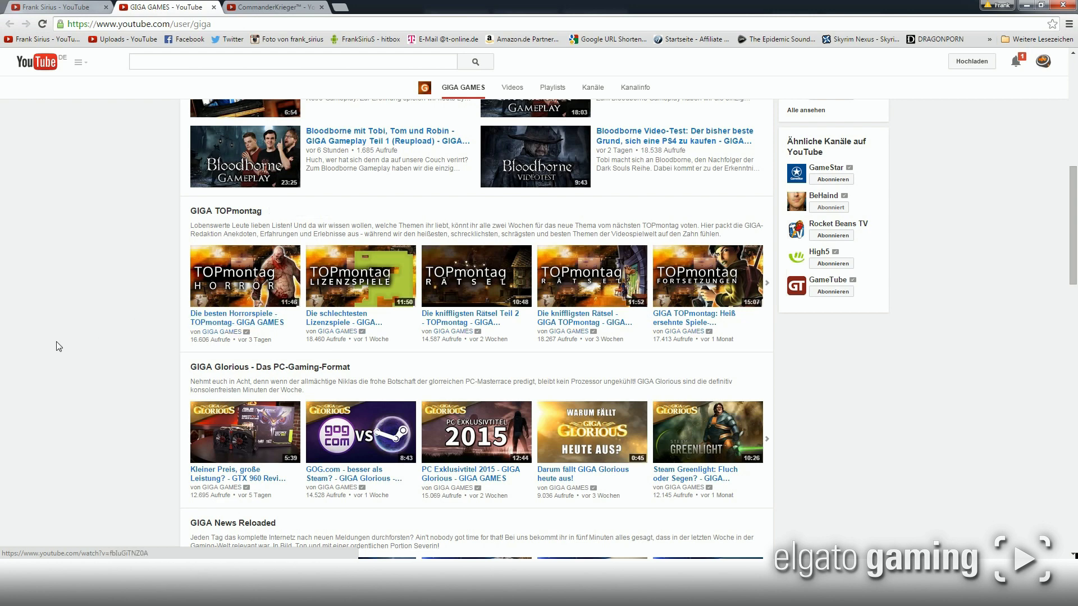
pyautogui.scroll(-2, 39, 362)
pyautogui.moveTo(245, 432)
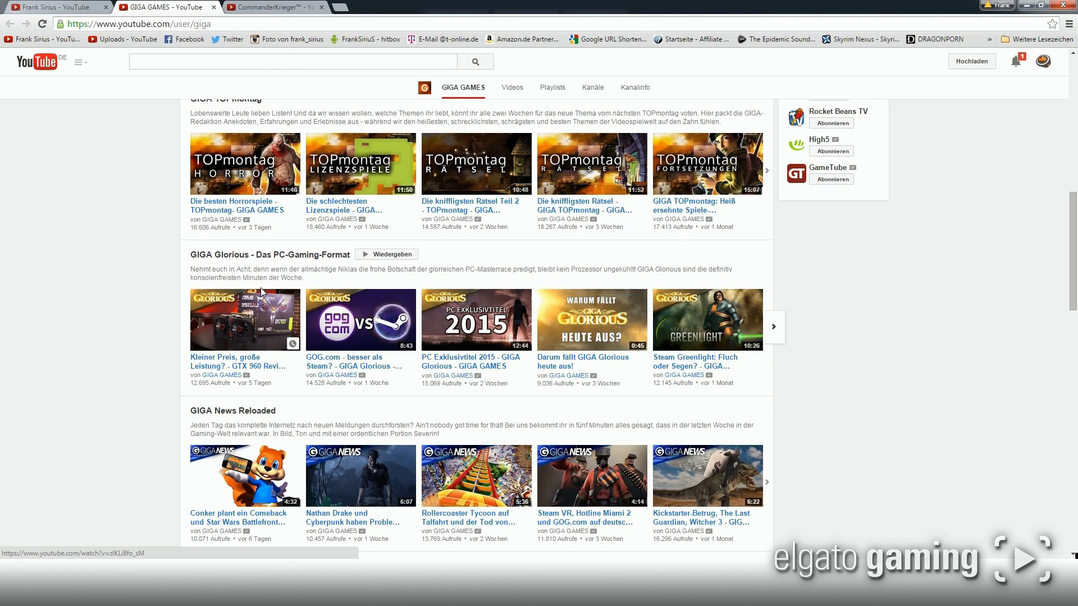
pyautogui.scroll(-1, 168, 421)
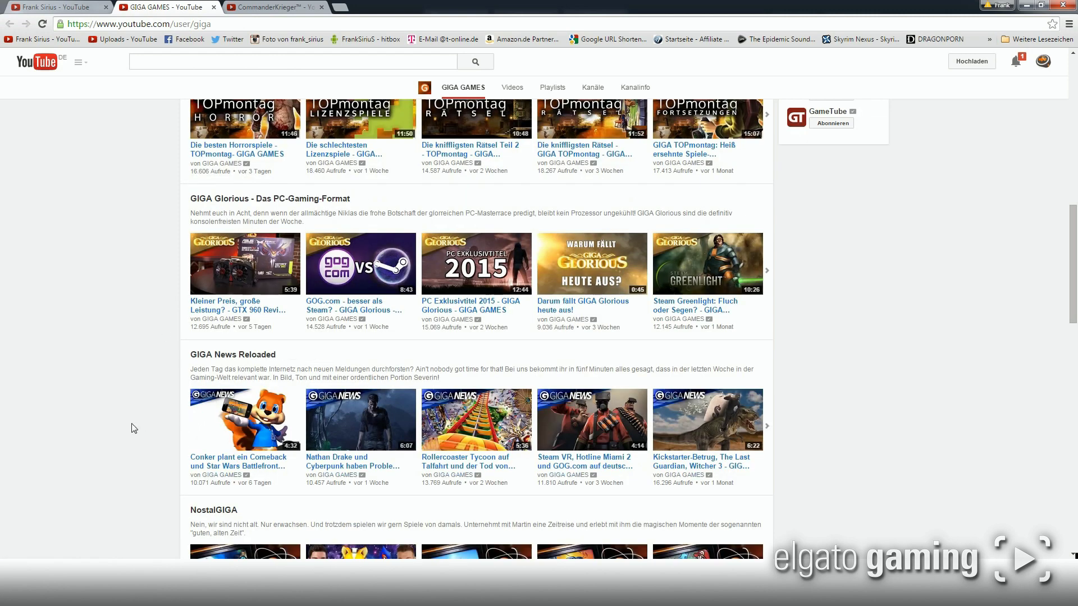
pyautogui.scroll(2, 132, 428)
pyautogui.scroll(-1, 133, 428)
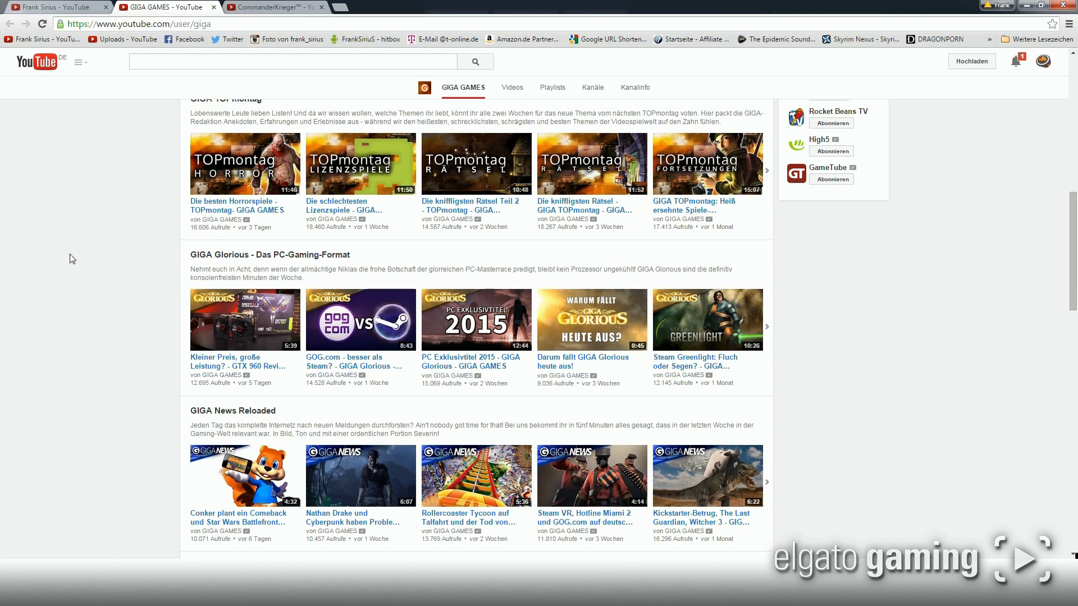
pyautogui.click(291, 8)
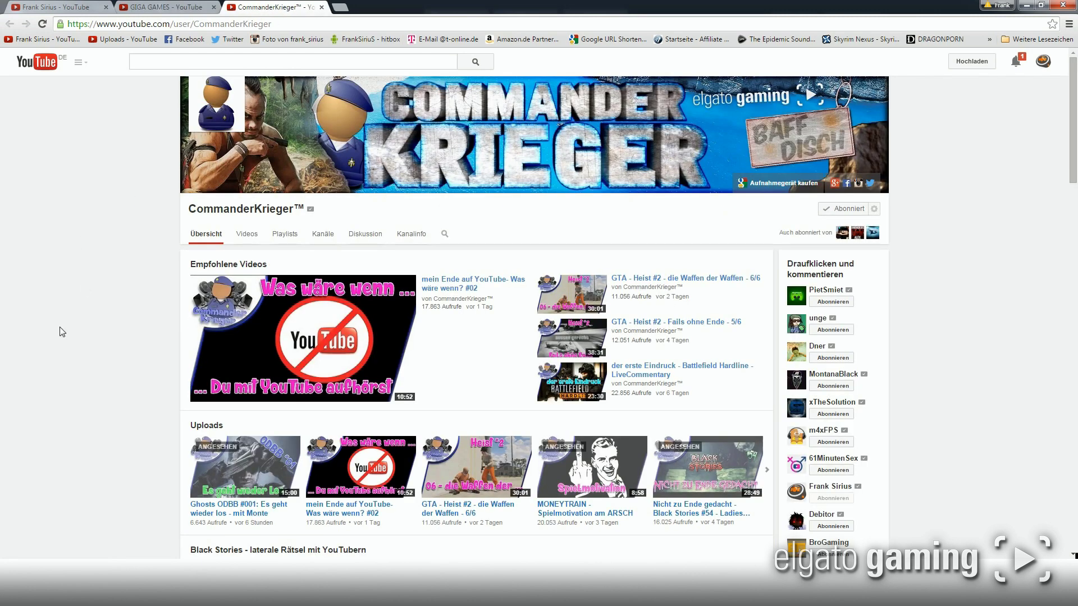
# Step: Scroll through the second featured channel's video sections and back to the top
pyautogui.scroll(-2, 62, 331)
pyautogui.scroll(-3, 60, 329)
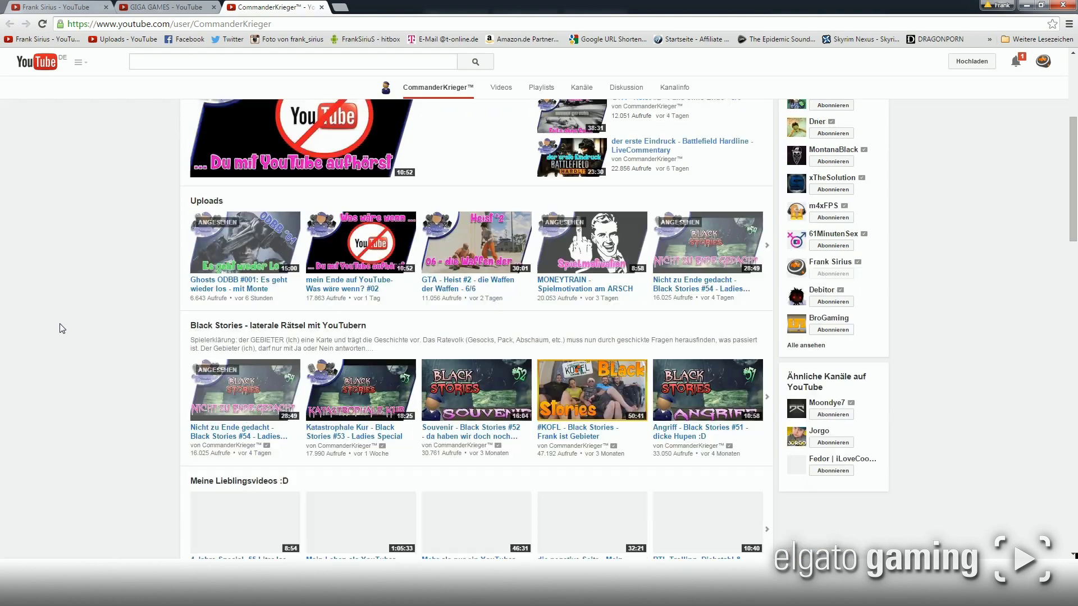
pyautogui.scroll(-1, 72, 322)
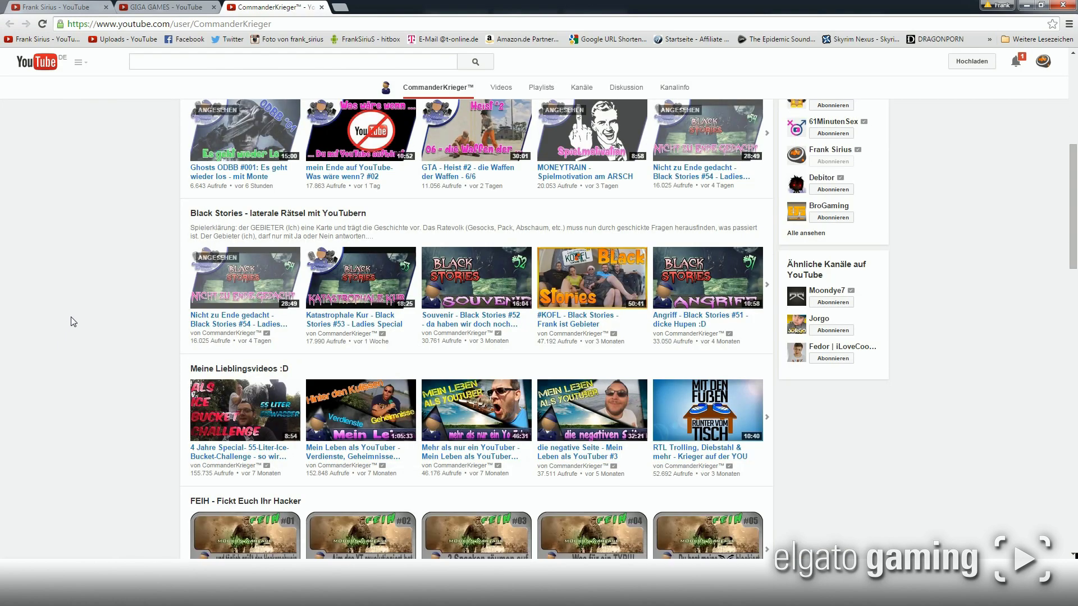
pyautogui.scroll(-1, 72, 320)
pyautogui.scroll(-1, 67, 373)
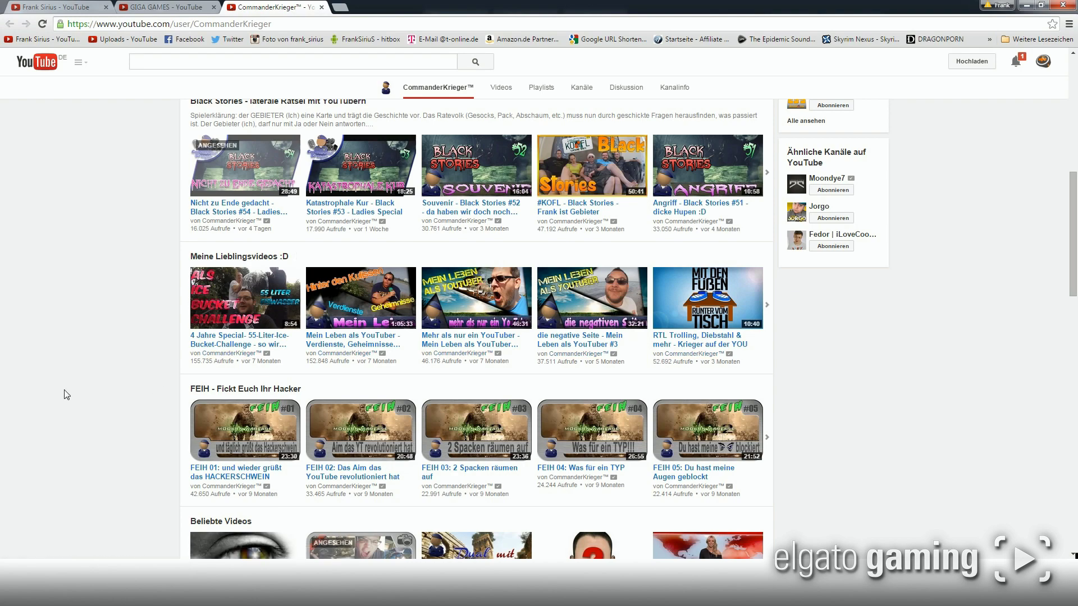
pyautogui.scroll(-1, 66, 393)
pyautogui.scroll(-1, 67, 393)
pyautogui.scroll(-2, 67, 393)
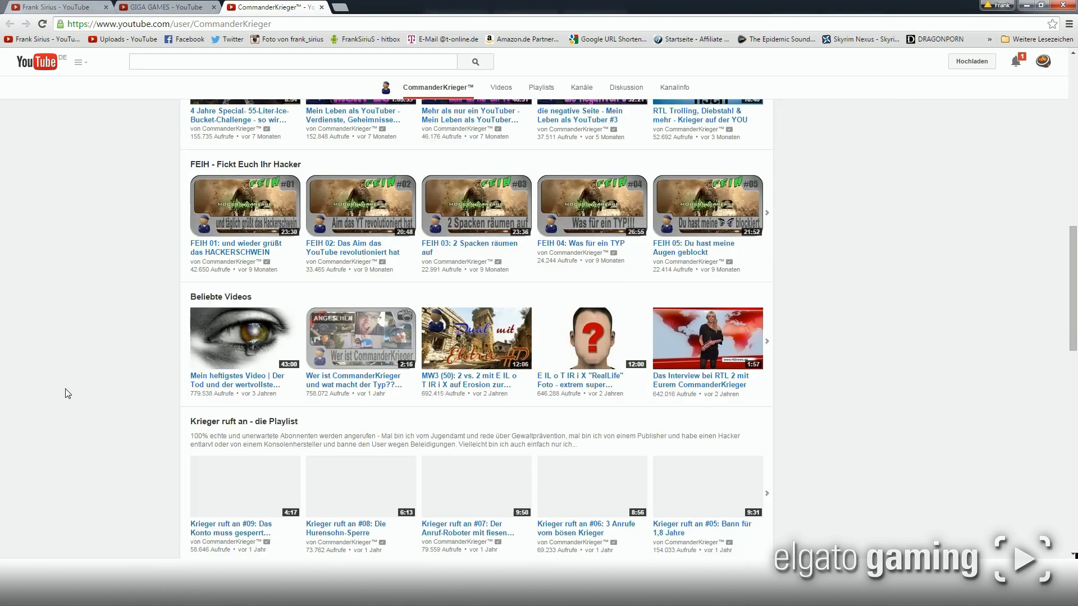
pyautogui.scroll(-2, 67, 392)
pyautogui.scroll(-1, 67, 393)
pyautogui.scroll(-1, 67, 393)
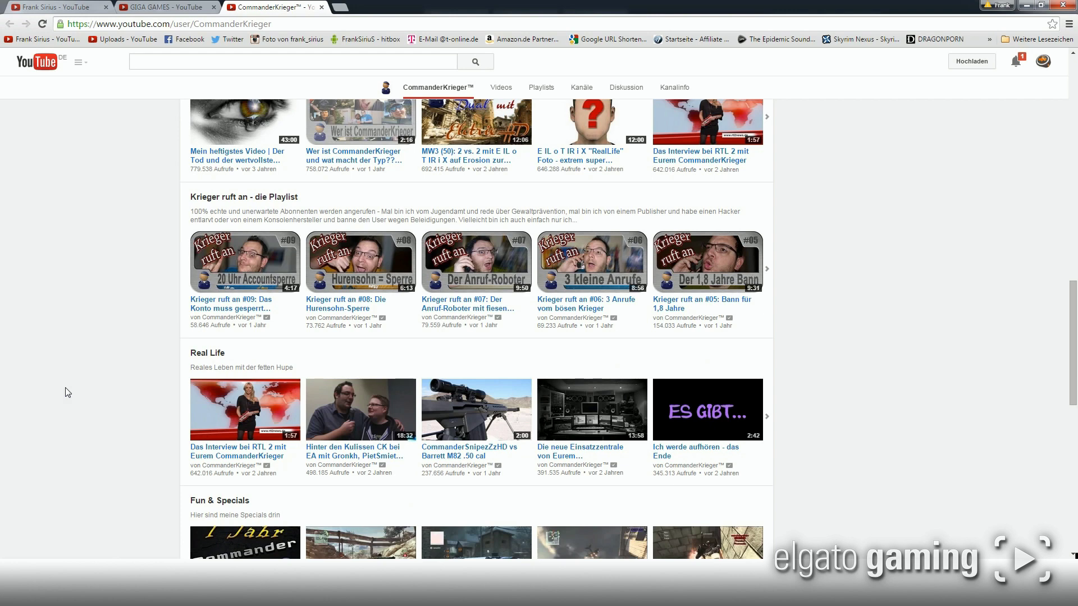
pyautogui.scroll(-1, 67, 387)
pyautogui.scroll(-3, 72, 369)
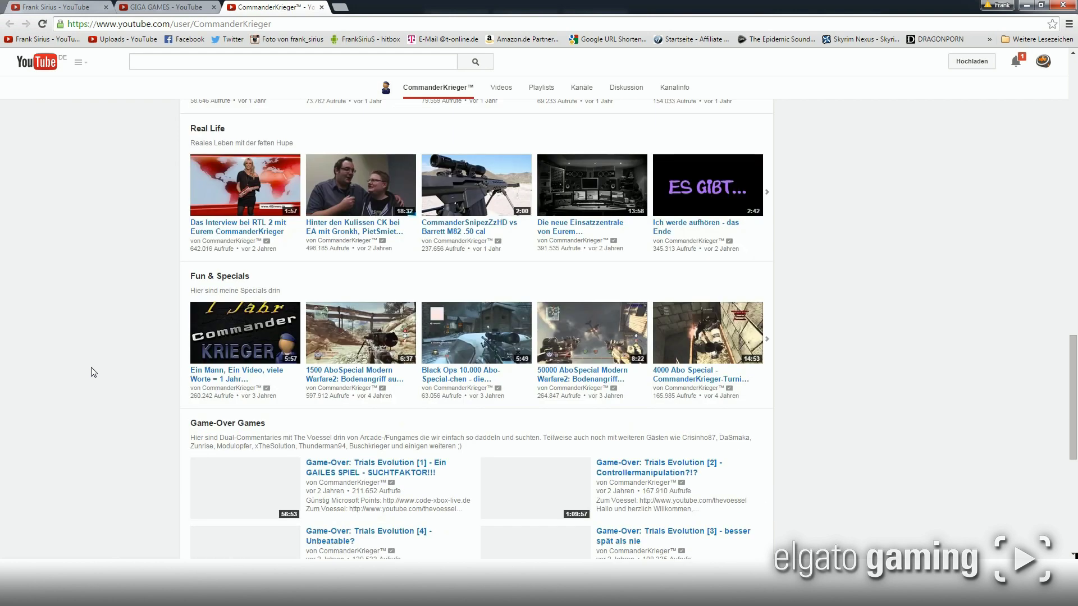
pyautogui.moveTo(375, 328)
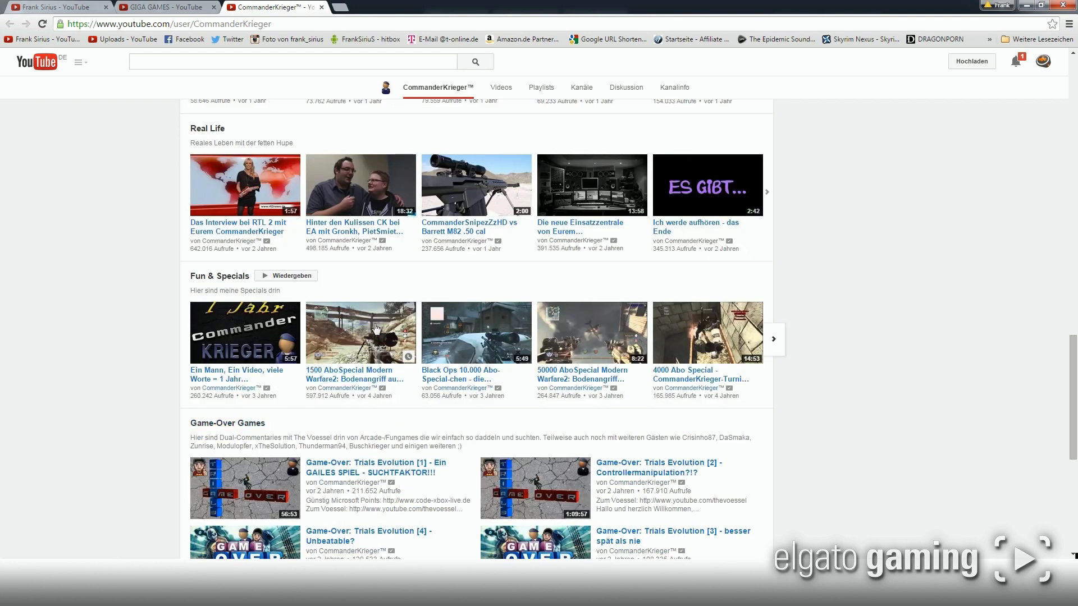
pyautogui.scroll(-1, 416, 332)
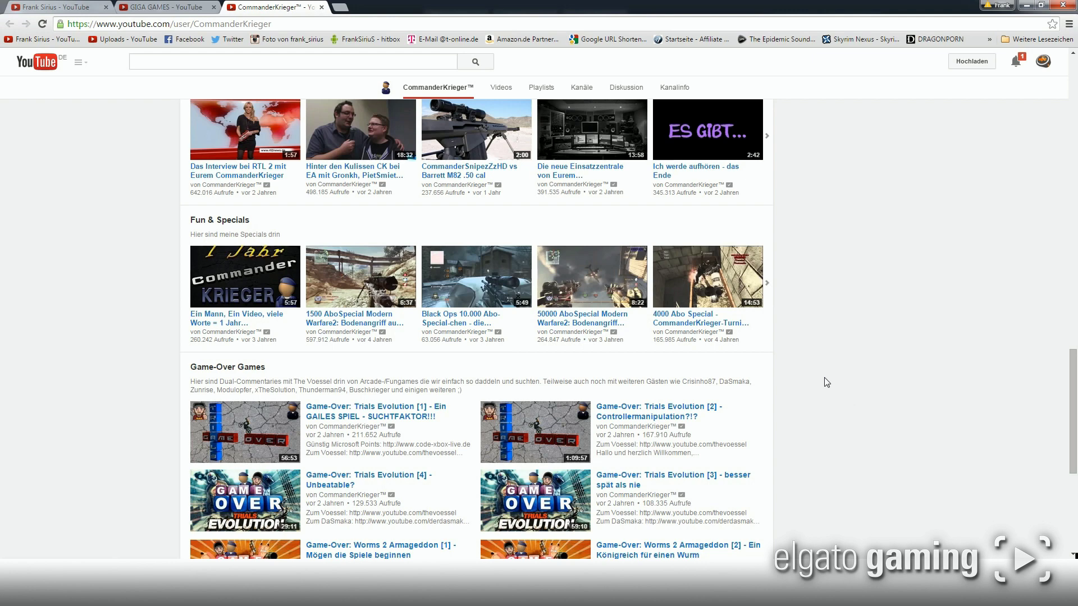
pyautogui.scroll(-1, 827, 383)
pyautogui.scroll(-1, 826, 383)
pyautogui.scroll(-1, 827, 383)
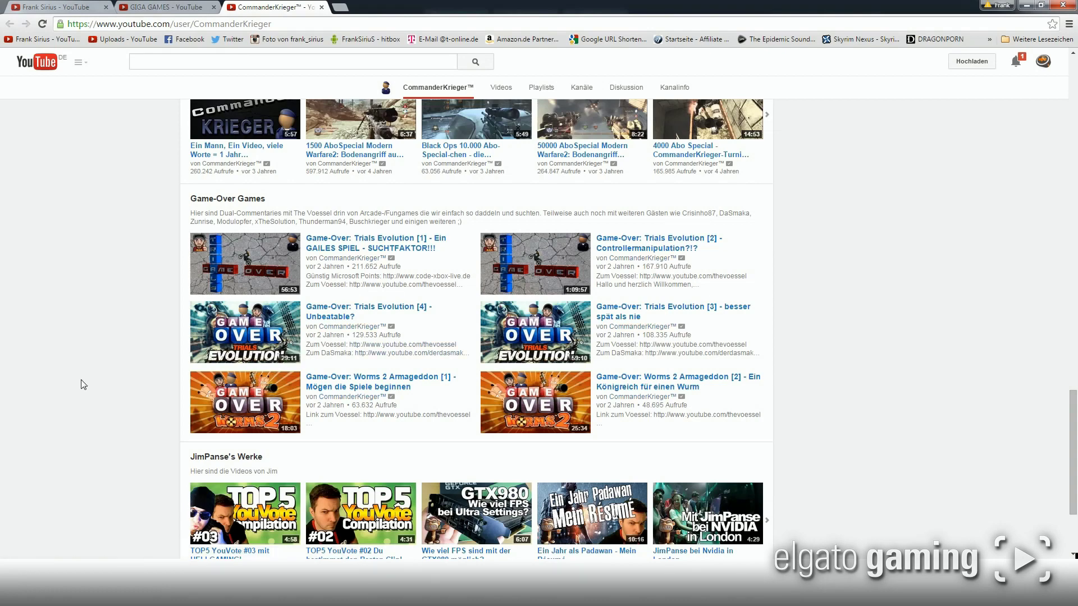
pyautogui.scroll(-1, 83, 385)
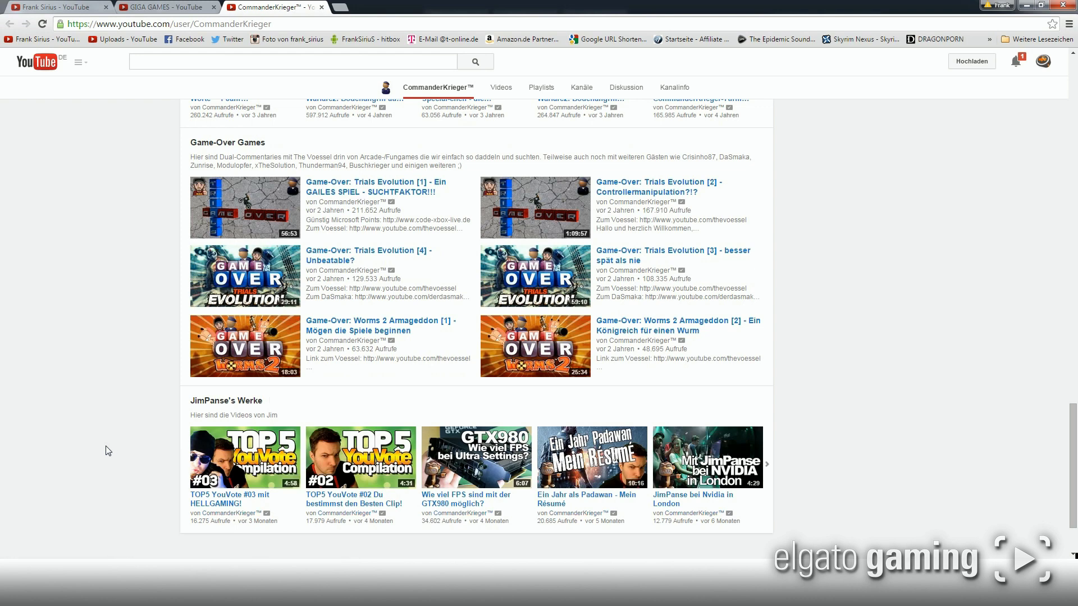
pyautogui.scroll(1, 108, 451)
pyautogui.scroll(3, 109, 450)
pyautogui.scroll(3, 111, 450)
pyautogui.scroll(1, 110, 450)
pyautogui.scroll(4, 108, 449)
pyautogui.scroll(2, 106, 447)
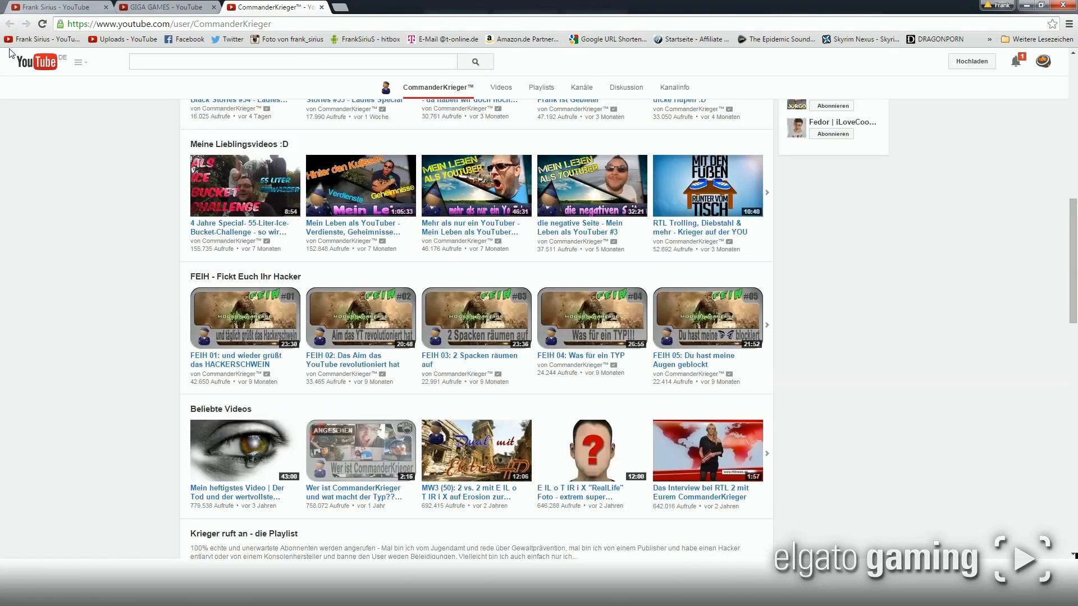
# Step: Return to the creator's channel and open the GAMING NEWS LiveStreams upload
pyautogui.click(51, 6)
pyautogui.scroll(-2, 88, 287)
pyautogui.scroll(3, 88, 287)
pyautogui.scroll(-3, 87, 286)
pyautogui.scroll(-1, 87, 287)
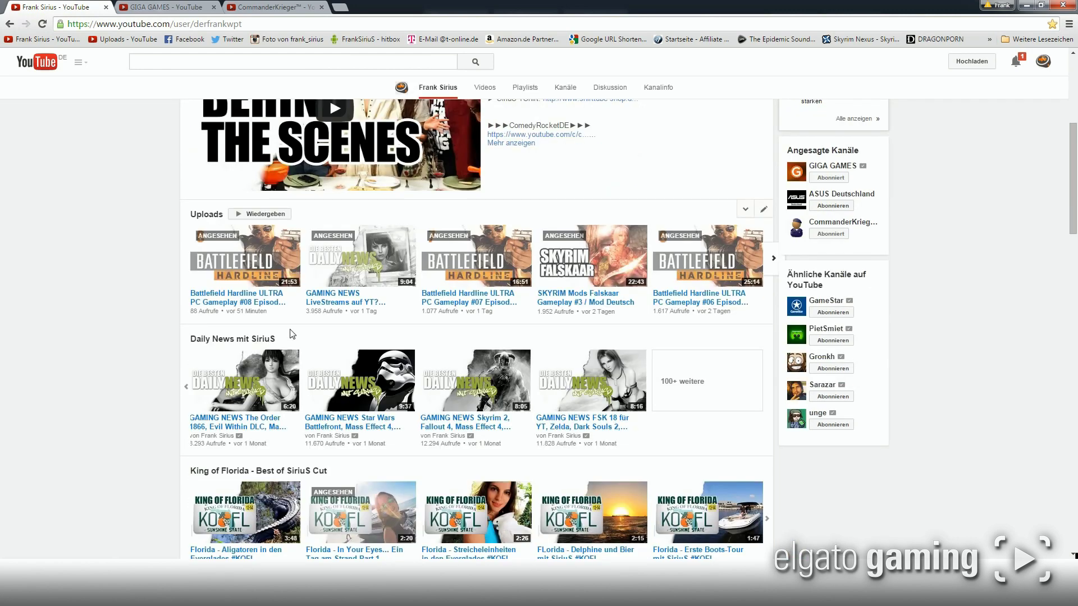
pyautogui.click(331, 303)
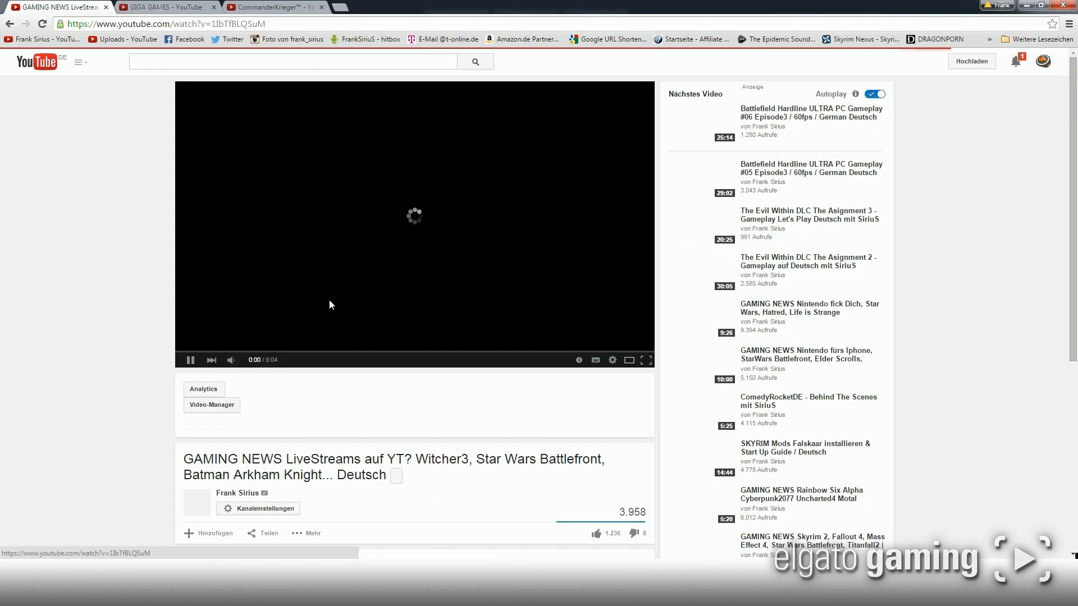
# Step: Scroll the GAMING NEWS LiveStreams watch page, then glance back at the GIGA GAMES channel
pyautogui.scroll(-1, 982, 306)
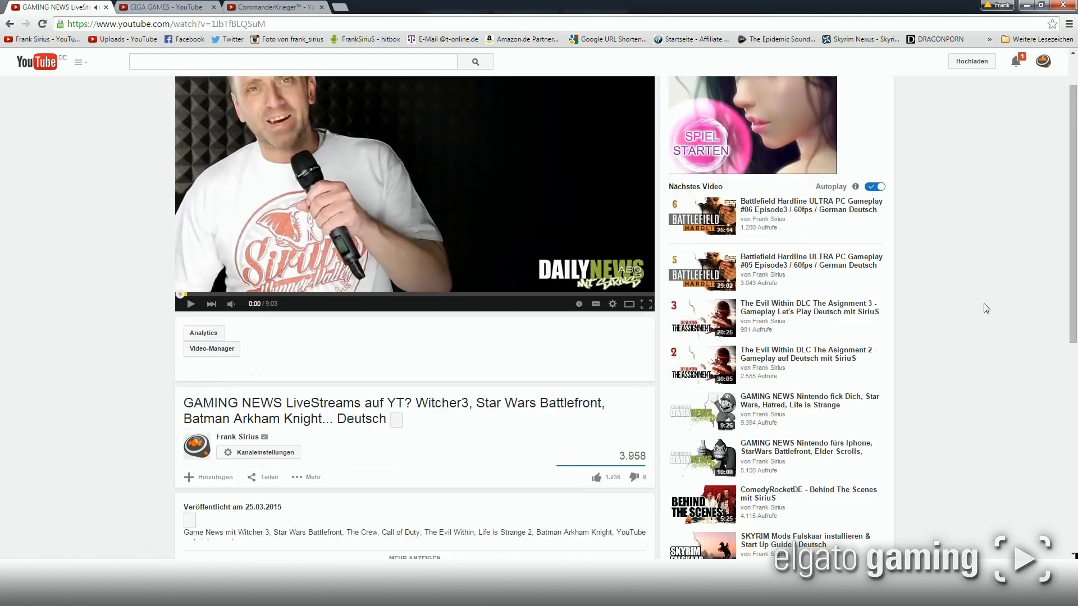
pyautogui.scroll(1, 982, 297)
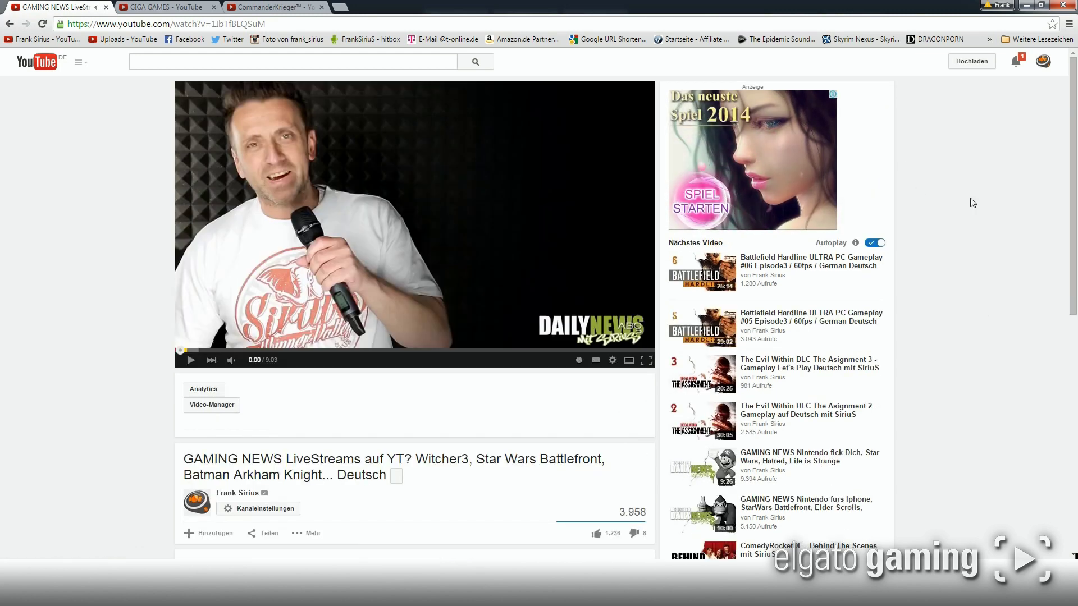
pyautogui.scroll(-1, 988, 225)
pyautogui.scroll(-1, 1003, 243)
pyautogui.scroll(-1, 1004, 247)
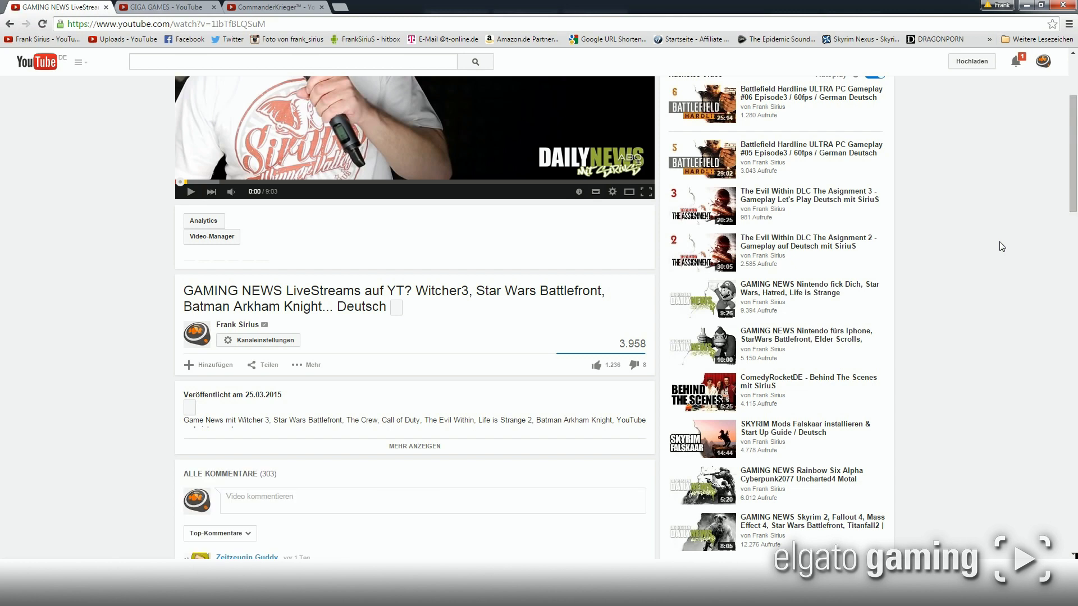
pyautogui.click(191, 8)
pyautogui.scroll(5, 335, 350)
pyautogui.scroll(4, 335, 350)
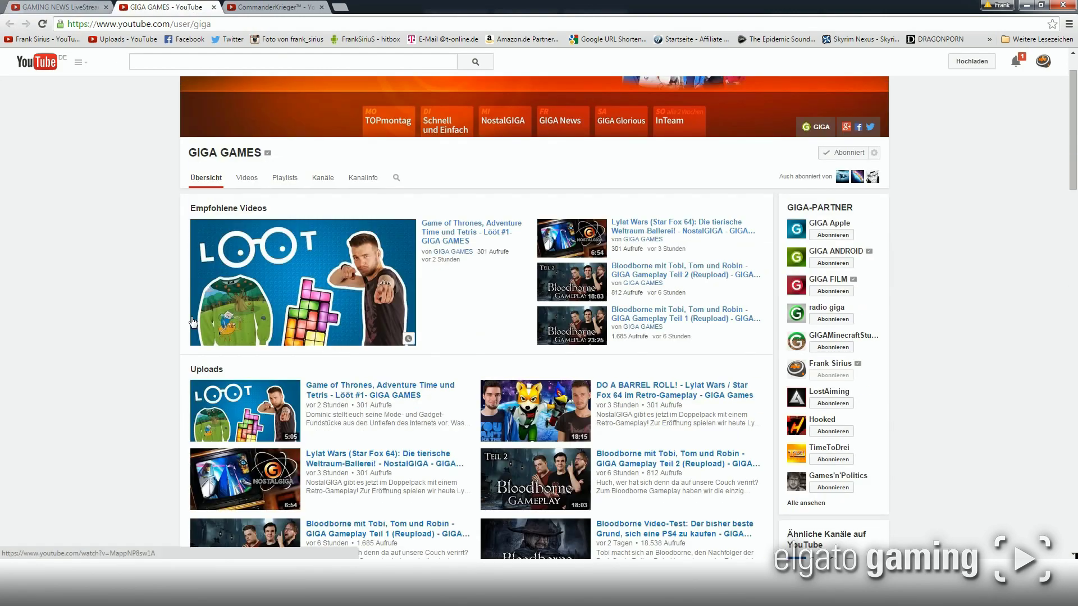
# Step: Return to the GAMING NEWS LiveStreams video and browse its watch page and related videos
pyautogui.click(50, 9)
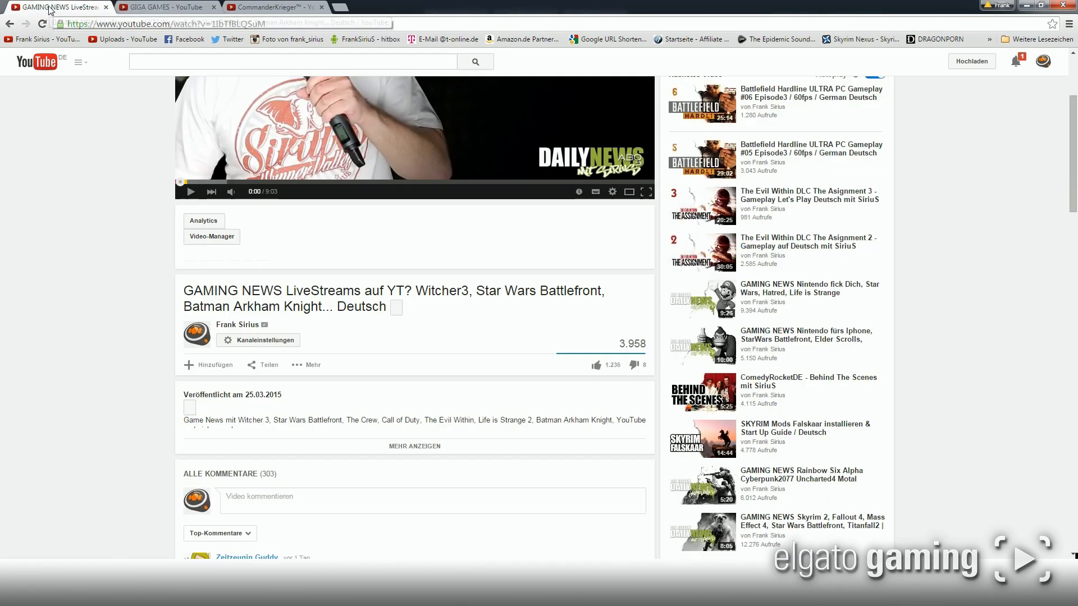
pyautogui.scroll(1, 999, 382)
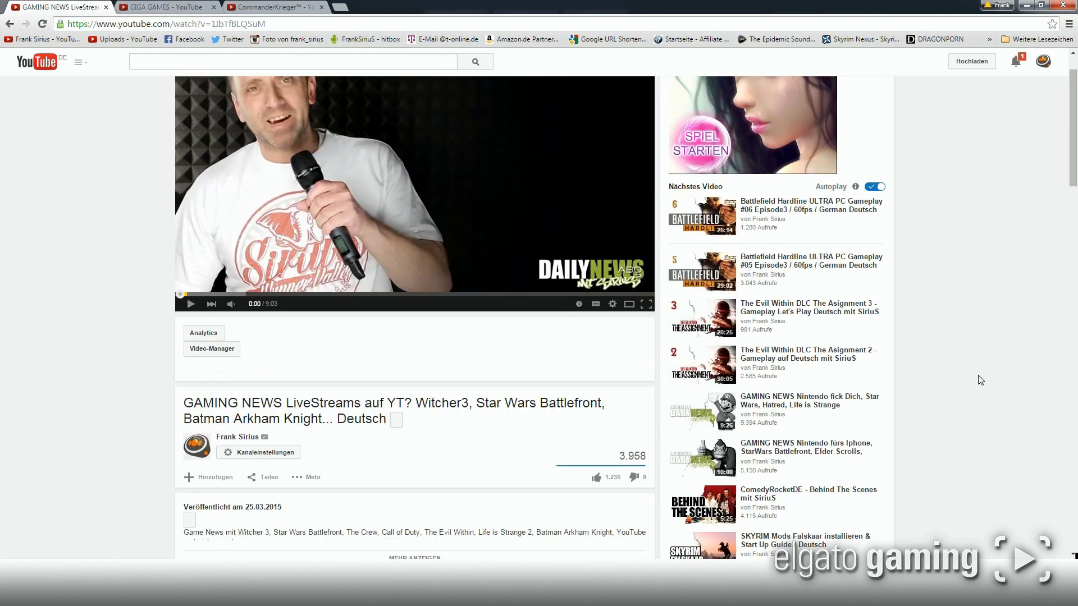
pyautogui.scroll(-1, 983, 337)
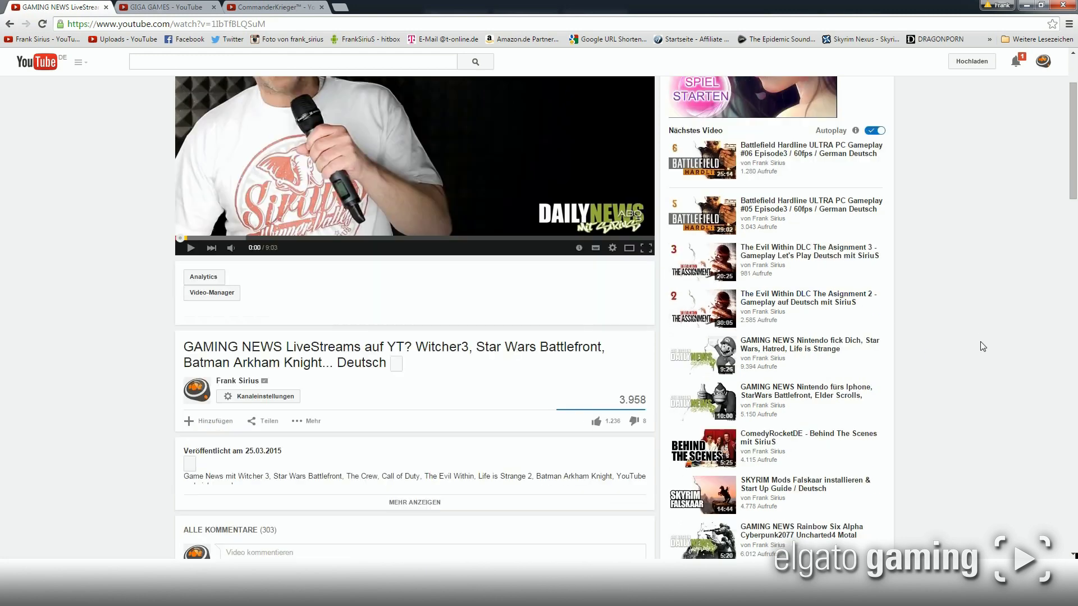
pyautogui.scroll(-2, 986, 320)
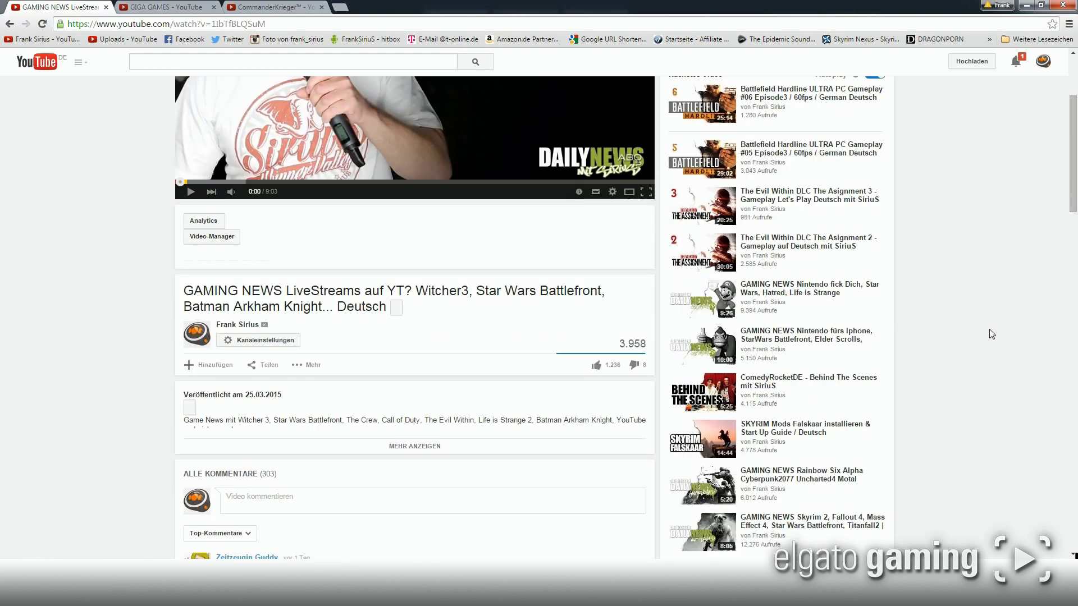
pyautogui.scroll(-2, 988, 334)
pyautogui.scroll(-1, 988, 334)
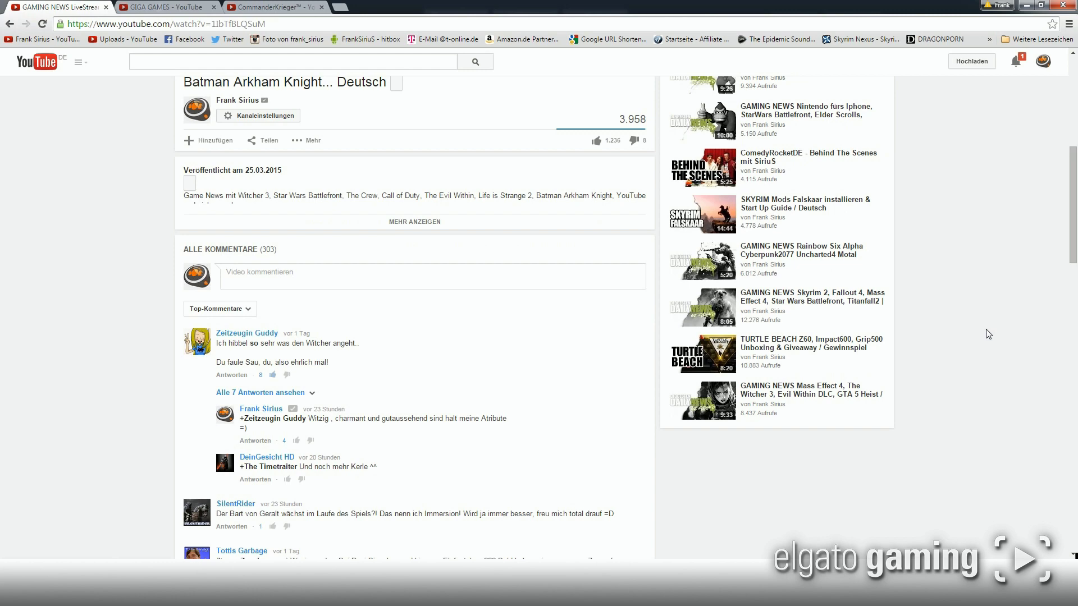
pyautogui.scroll(6, 987, 332)
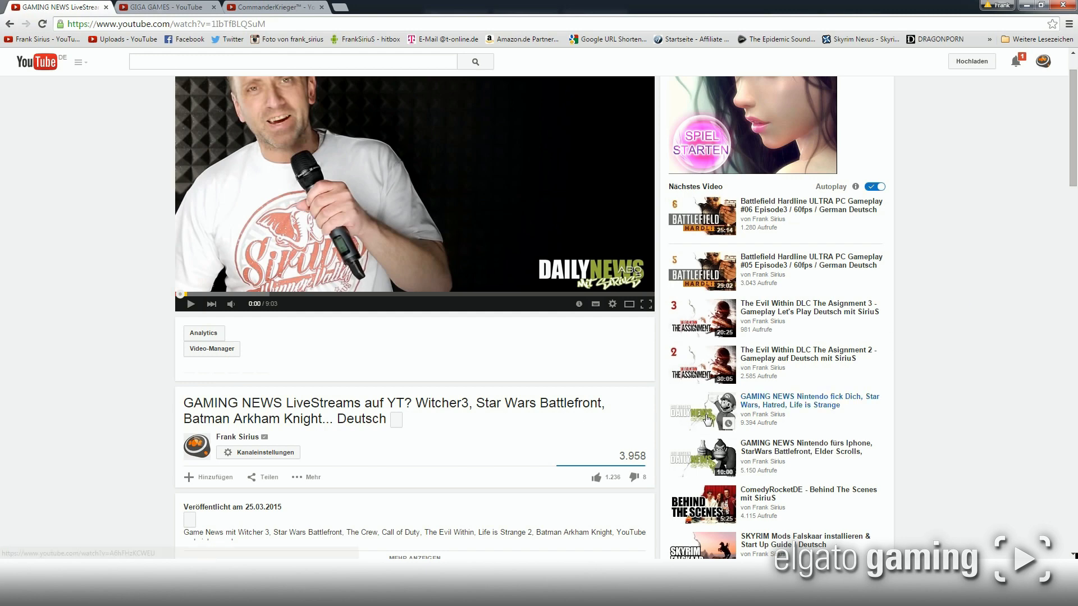
pyautogui.scroll(-1, 963, 336)
pyautogui.scroll(-3, 967, 332)
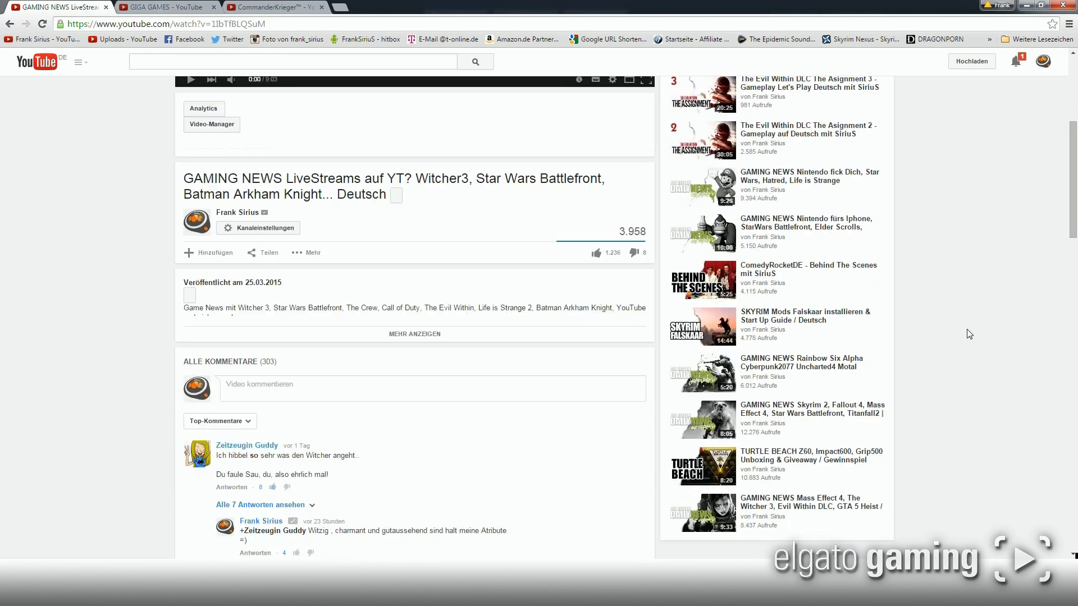
pyautogui.scroll(-2, 967, 332)
pyautogui.scroll(1, 969, 333)
pyautogui.scroll(1, 969, 335)
pyautogui.scroll(1, 969, 339)
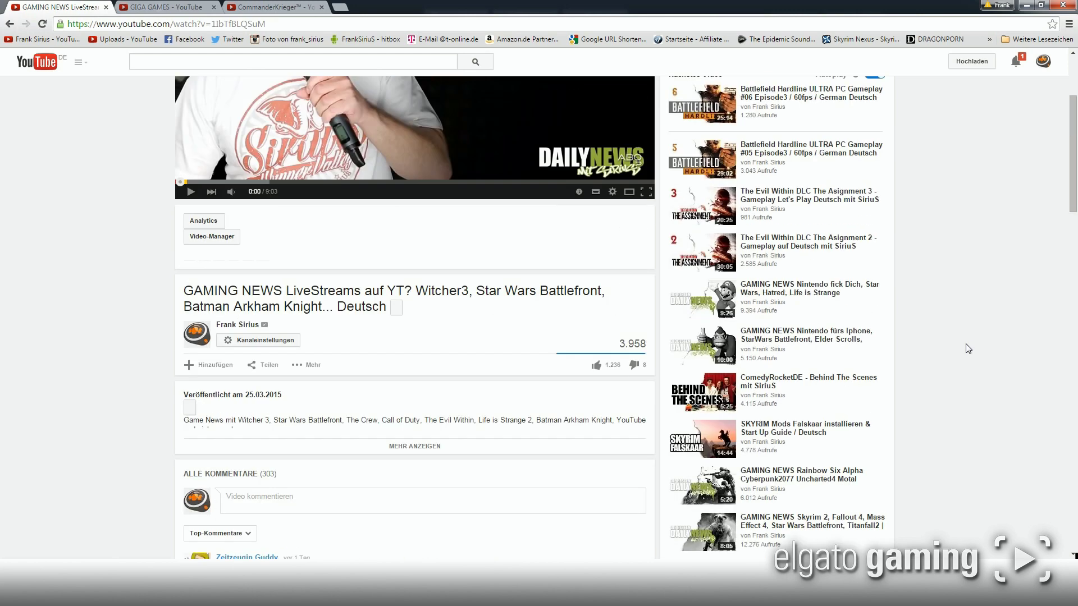
pyautogui.scroll(2, 968, 348)
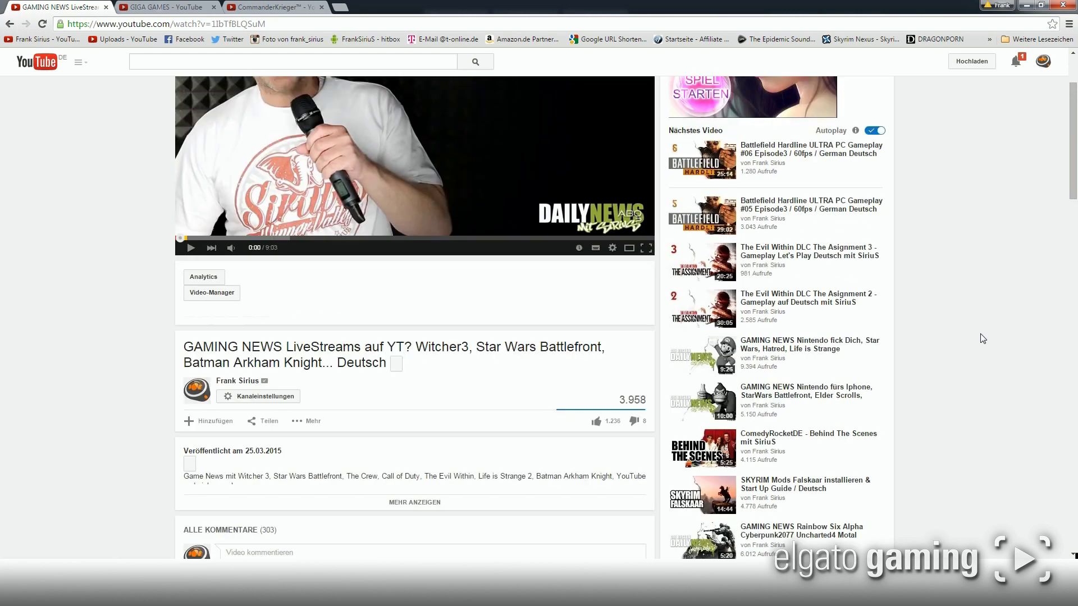
pyautogui.scroll(-2, 982, 338)
pyautogui.scroll(-1, 982, 338)
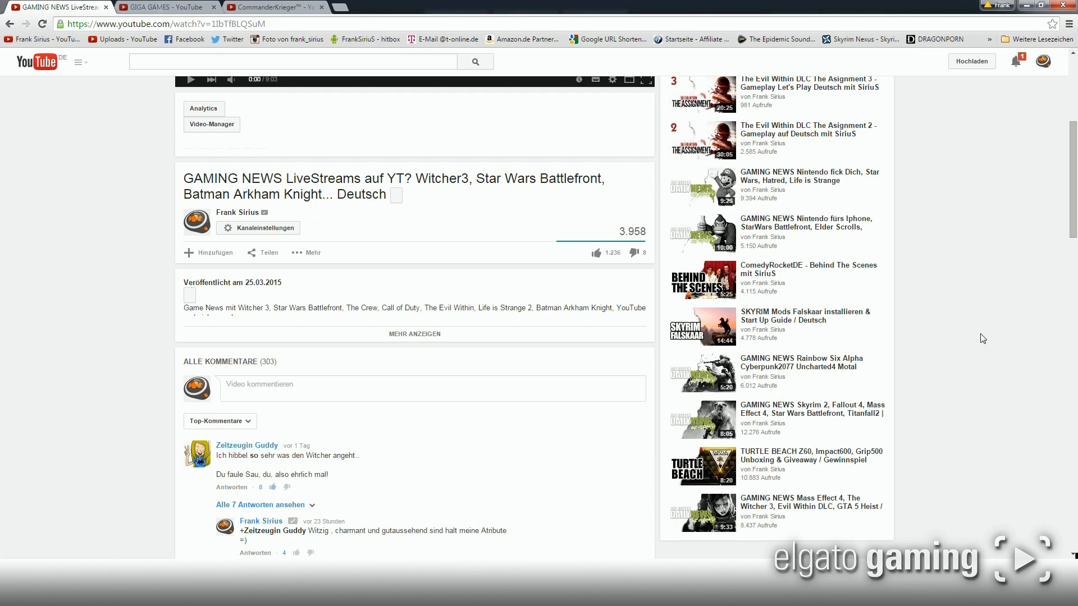
pyautogui.moveTo(702, 448)
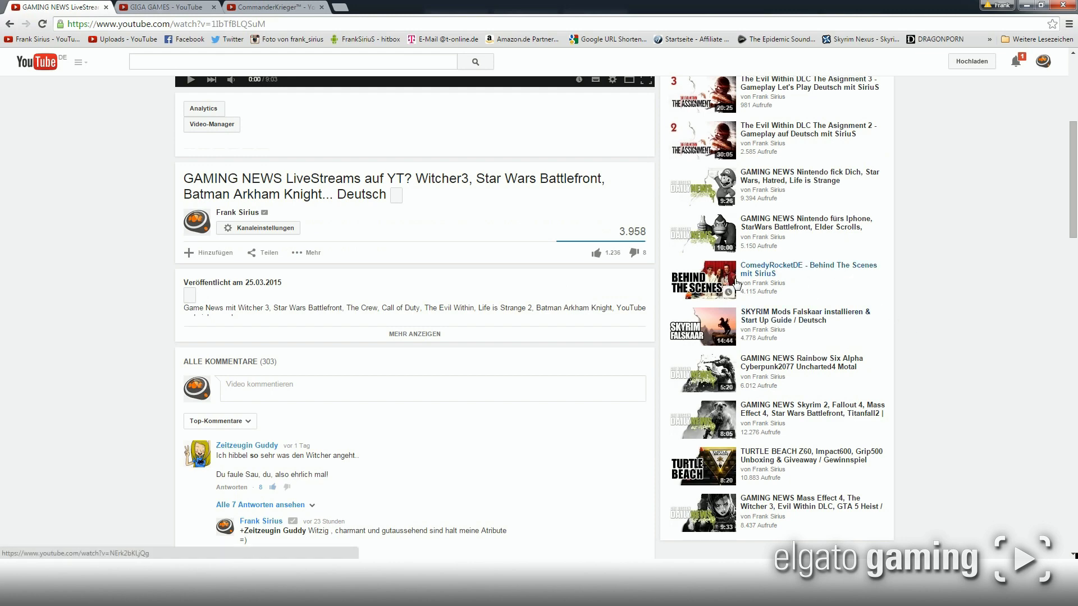
pyautogui.scroll(1, 975, 368)
pyautogui.scroll(2, 975, 367)
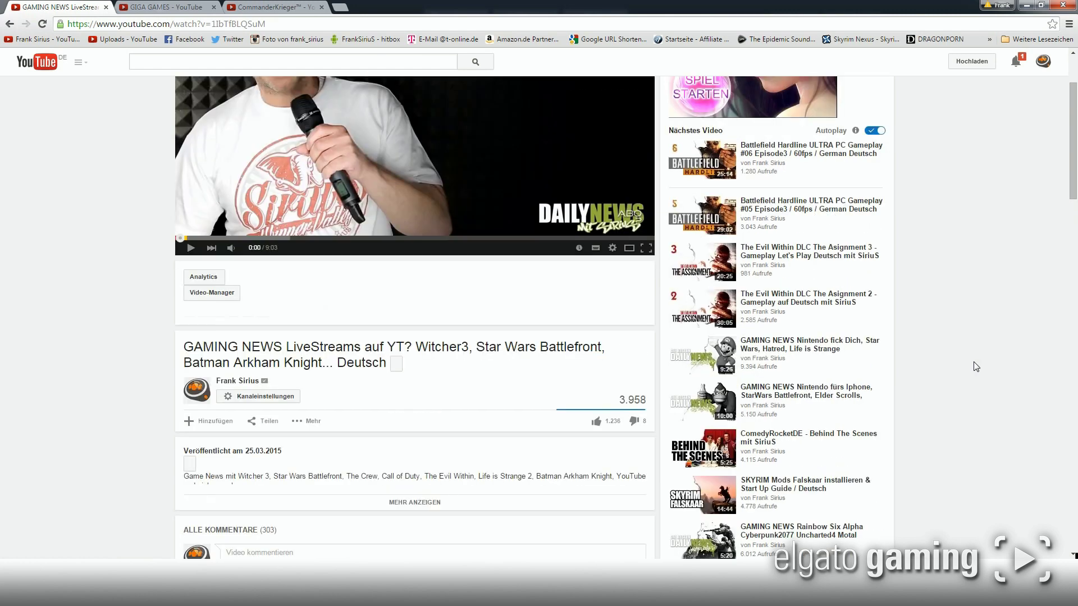
pyautogui.scroll(2, 976, 368)
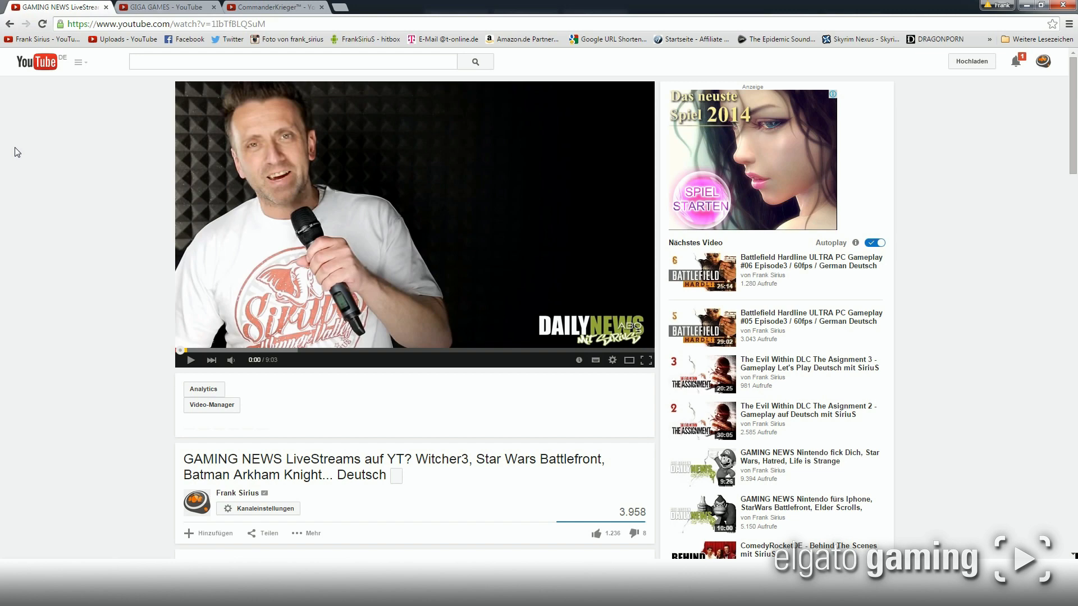
pyautogui.click(34, 68)
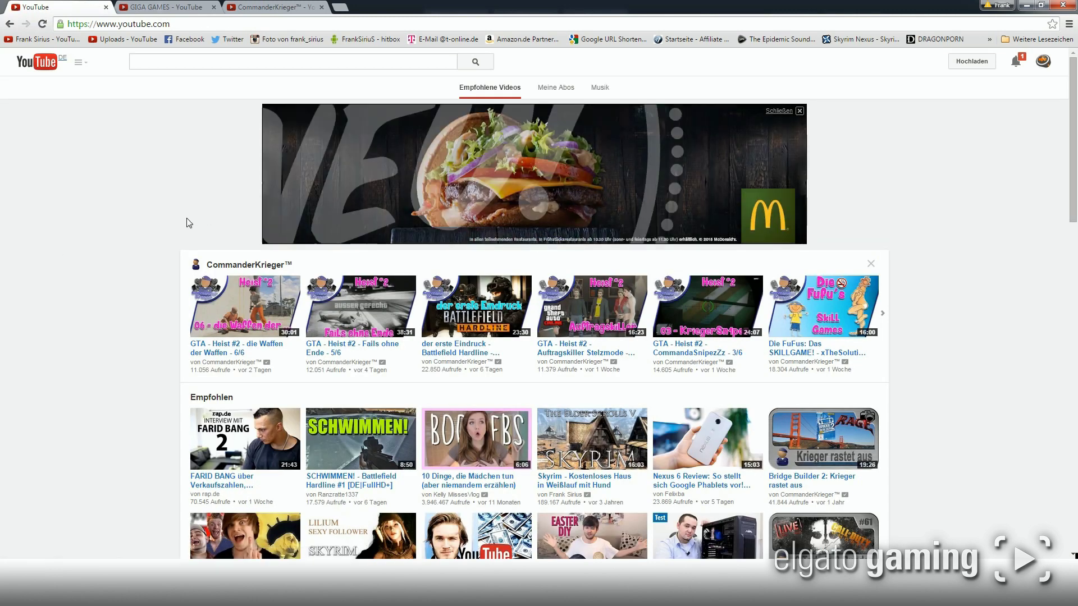
# Step: Scroll down through the YouTube home feed and back up to the top
pyautogui.scroll(-2, 146, 282)
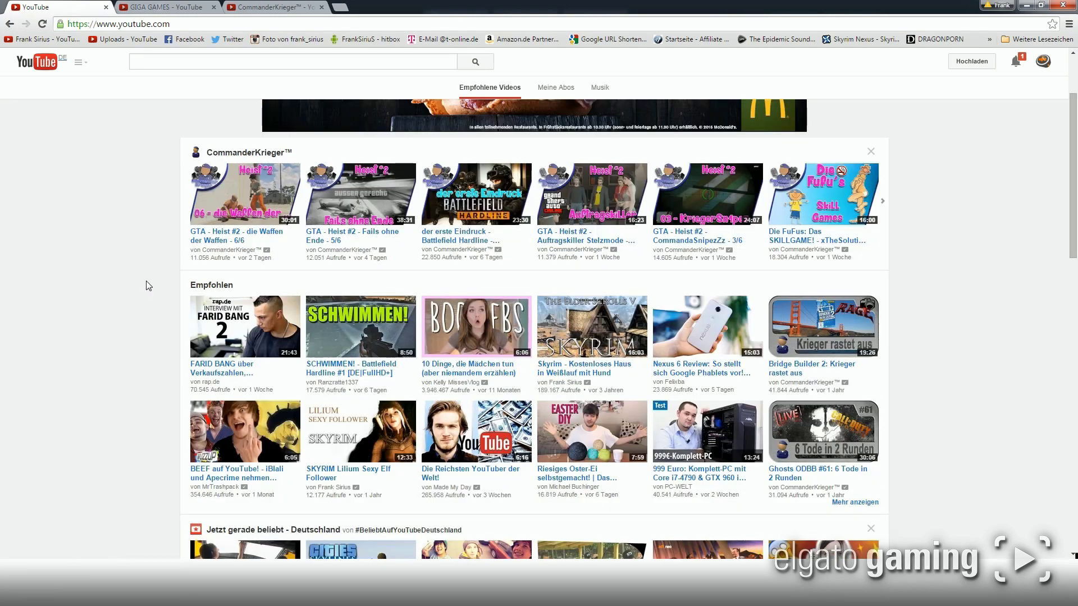
pyautogui.scroll(-2, 148, 285)
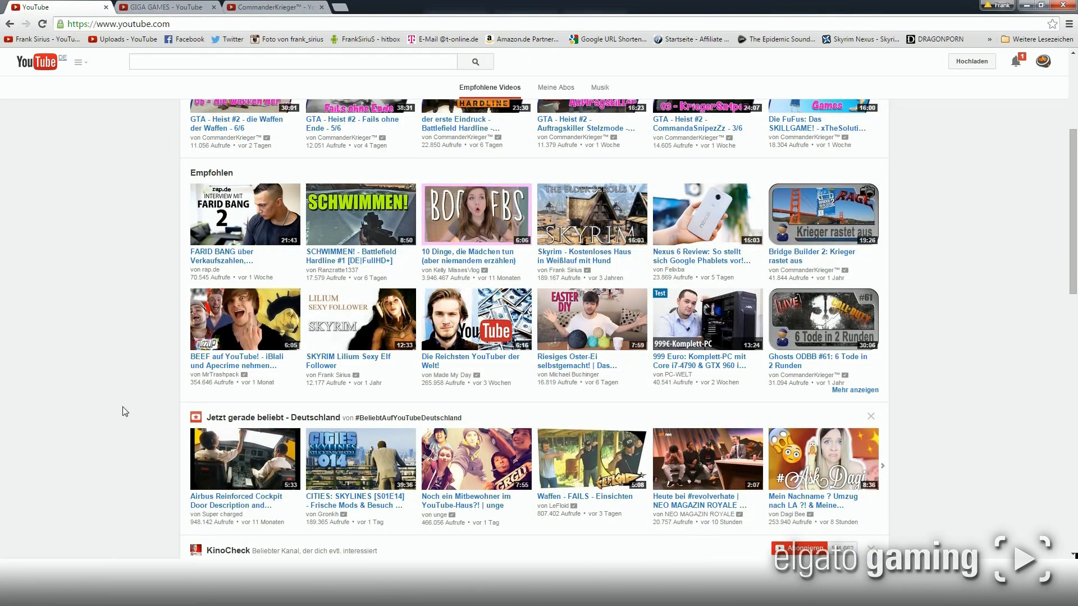
pyautogui.scroll(-1, 102, 399)
pyautogui.moveTo(360, 459)
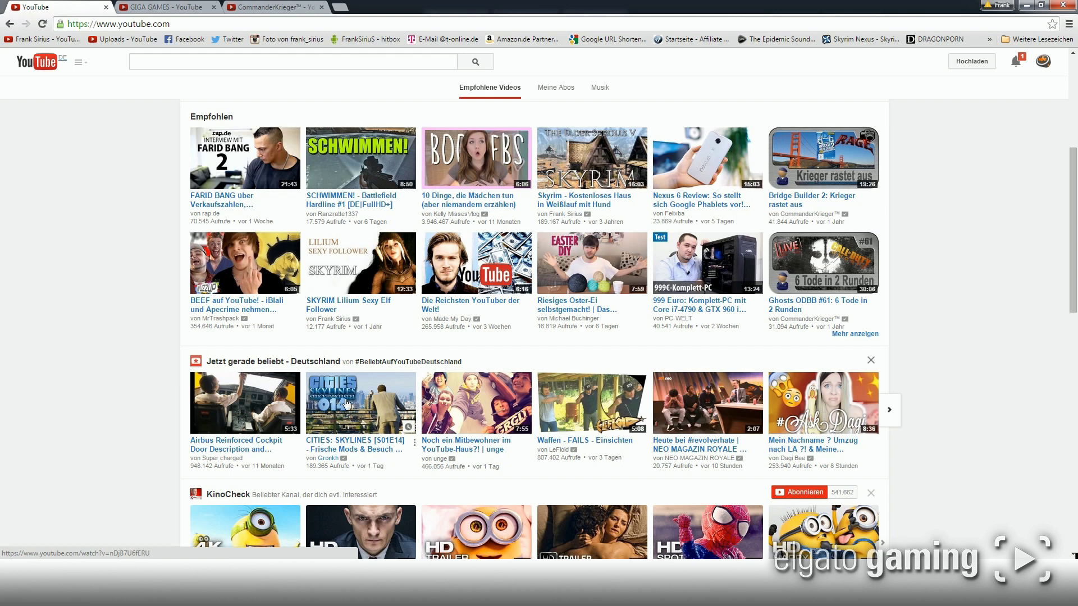
pyautogui.scroll(-1, 331, 400)
pyautogui.scroll(-1, 333, 399)
pyautogui.scroll(-1, 339, 395)
pyautogui.scroll(-1, 344, 391)
pyautogui.scroll(-1, 336, 387)
pyautogui.scroll(-1, 326, 382)
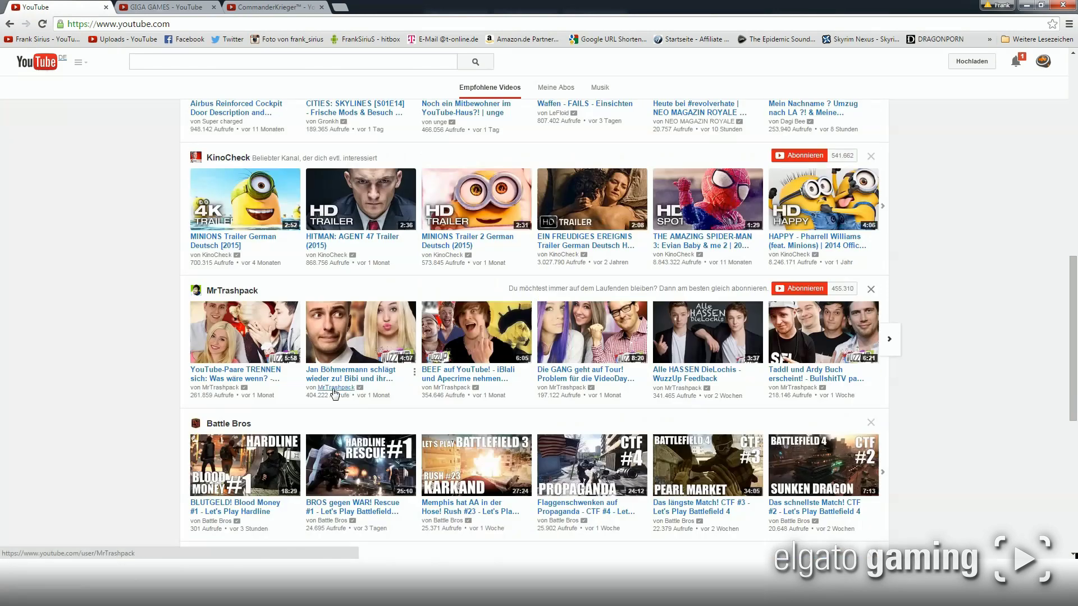
pyautogui.scroll(-1, 140, 393)
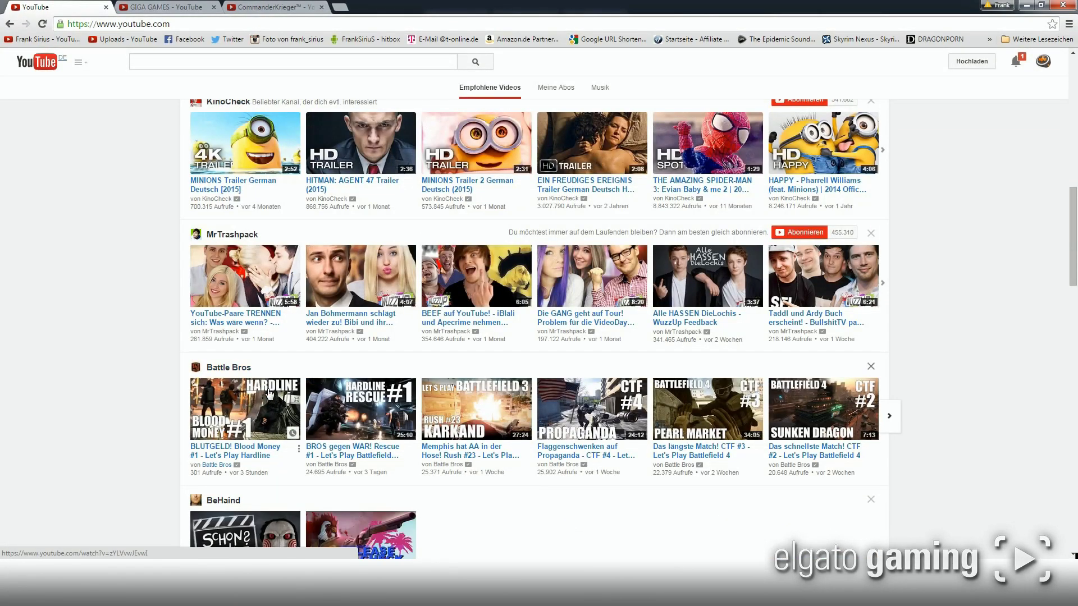
pyautogui.scroll(-1, 281, 393)
pyautogui.scroll(-1, 442, 359)
pyautogui.scroll(-3, 577, 417)
pyautogui.scroll(-2, 577, 417)
pyautogui.scroll(-1, 577, 418)
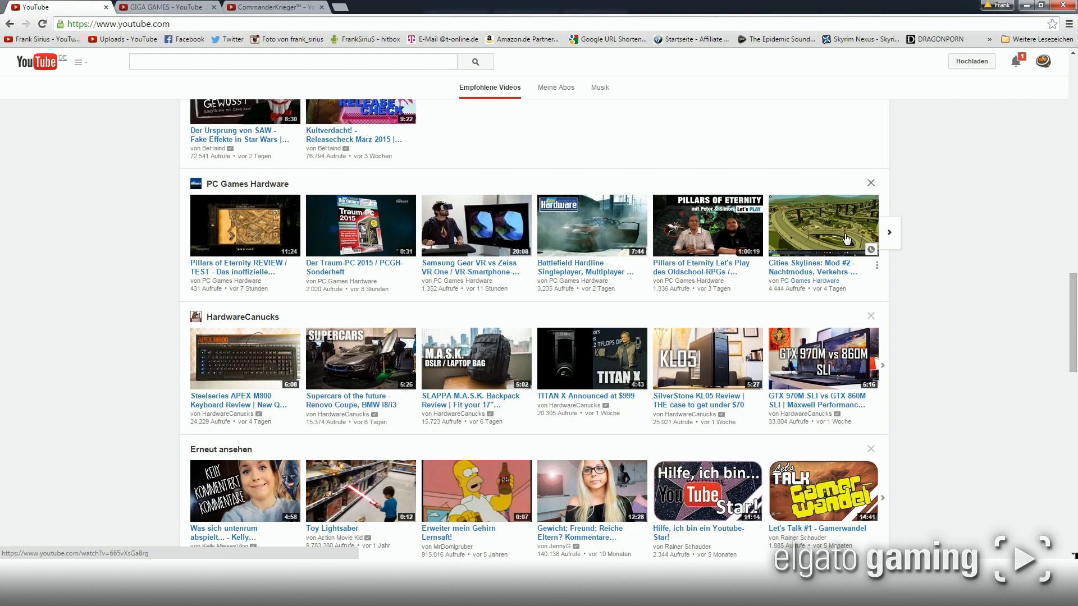
pyautogui.scroll(-1, 840, 226)
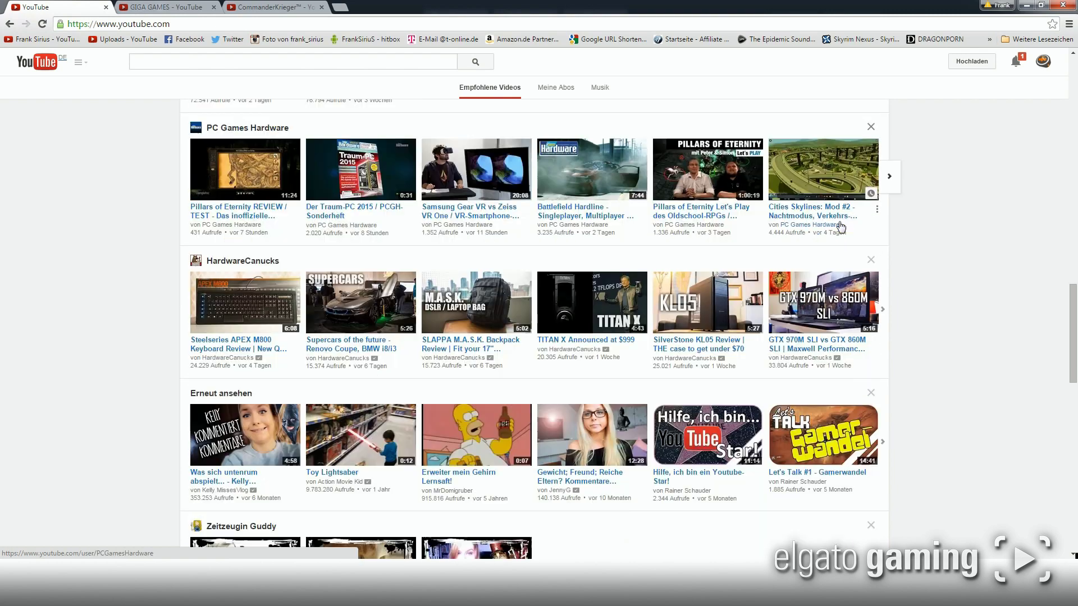
pyautogui.scroll(-1, 903, 317)
pyautogui.scroll(2, 912, 348)
pyautogui.scroll(1, 910, 345)
pyautogui.scroll(1, 910, 345)
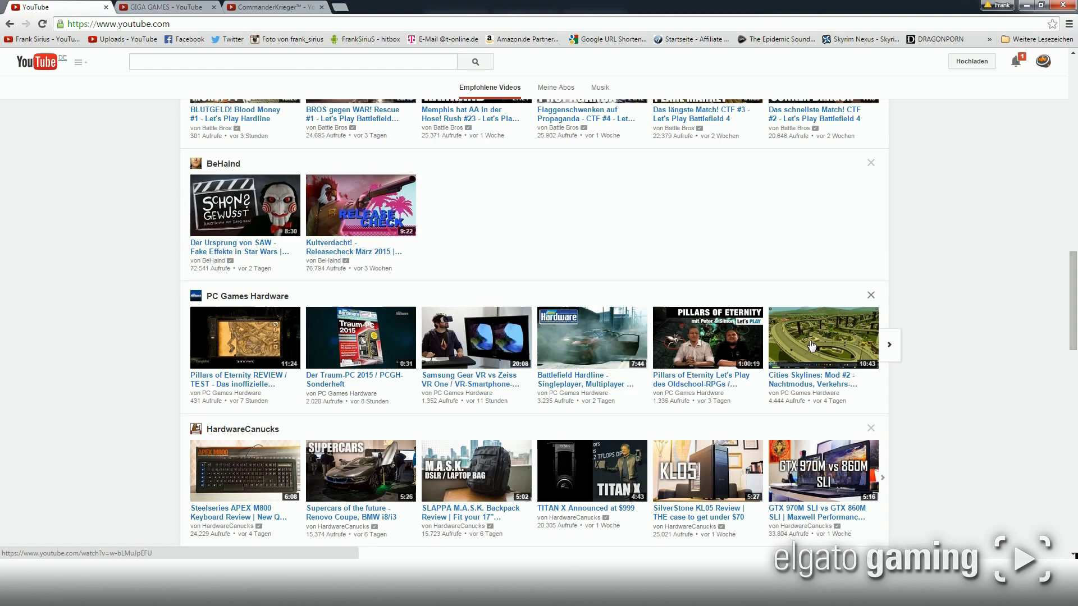
pyautogui.scroll(6, 989, 343)
pyautogui.scroll(6, 989, 342)
pyautogui.scroll(6, 989, 343)
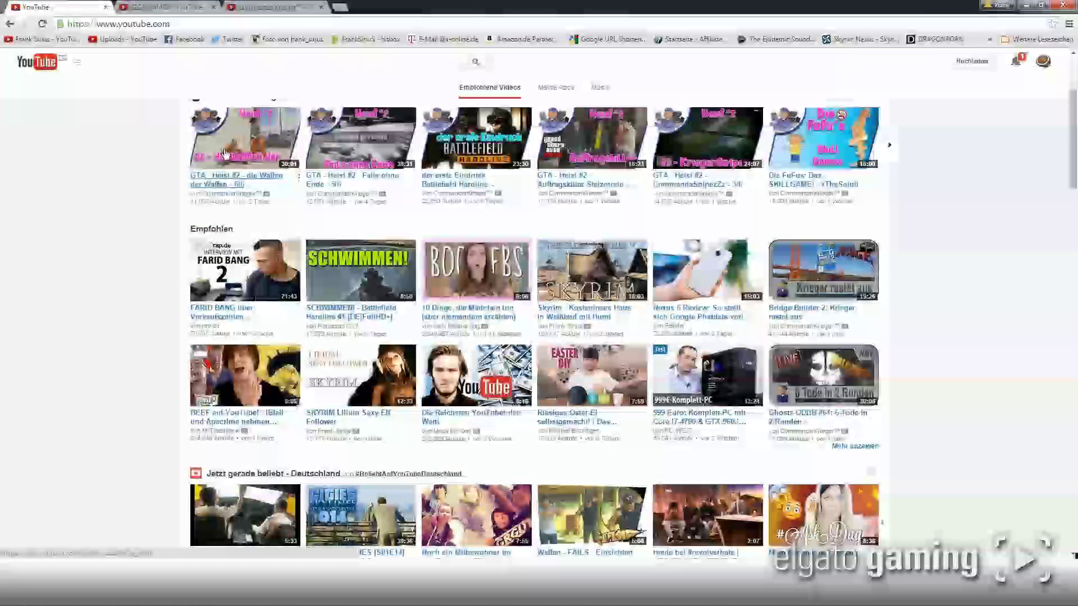
# Step: Search YouTube for 'gaming news' and scroll through the results
pyautogui.click(207, 67)
pyautogui.write('gaming news')
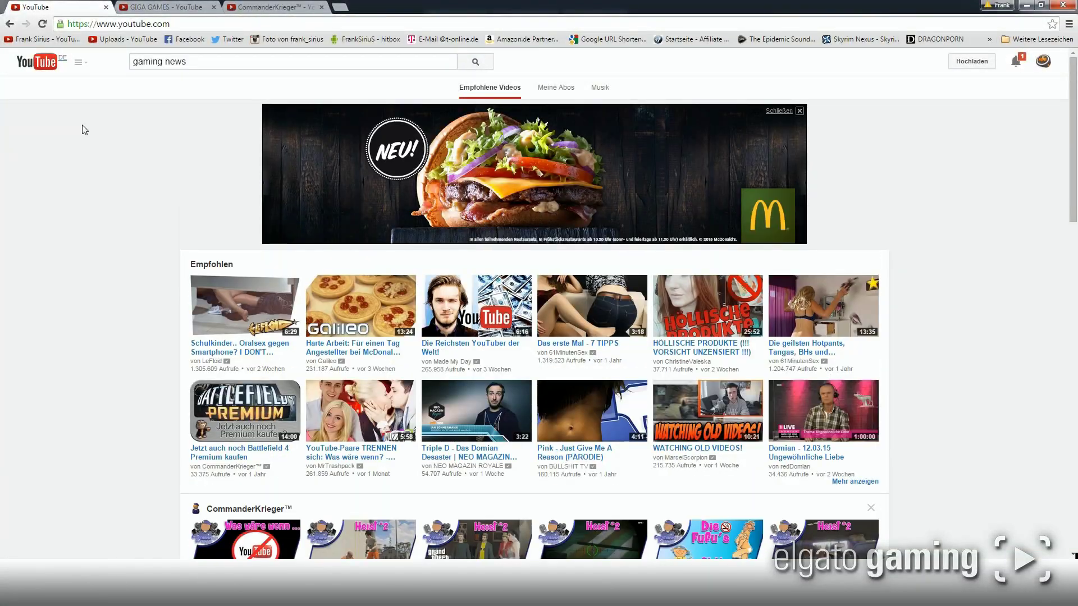
pyautogui.click(466, 63)
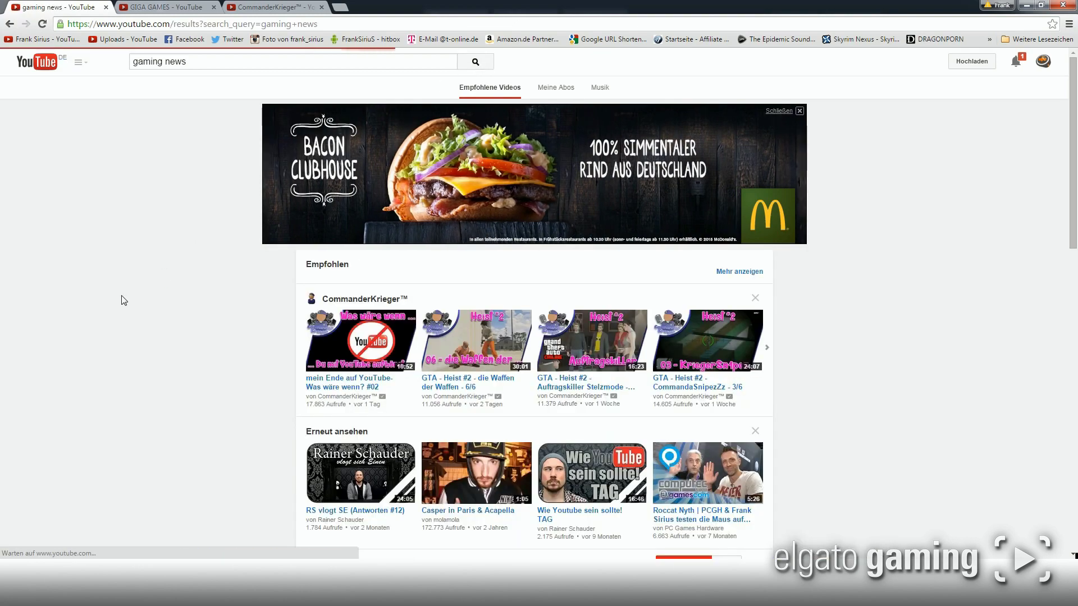
pyautogui.scroll(-2, 135, 303)
pyautogui.scroll(-3, 138, 303)
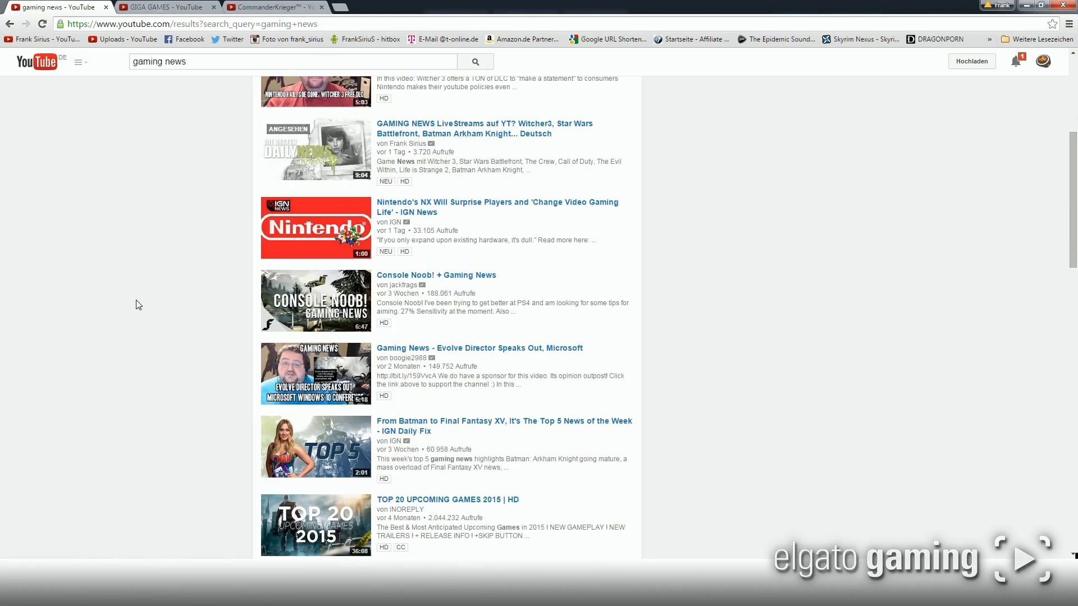
pyautogui.scroll(-2, 139, 305)
pyautogui.scroll(-3, 139, 305)
pyautogui.scroll(-2, 139, 305)
pyautogui.scroll(-2, 139, 305)
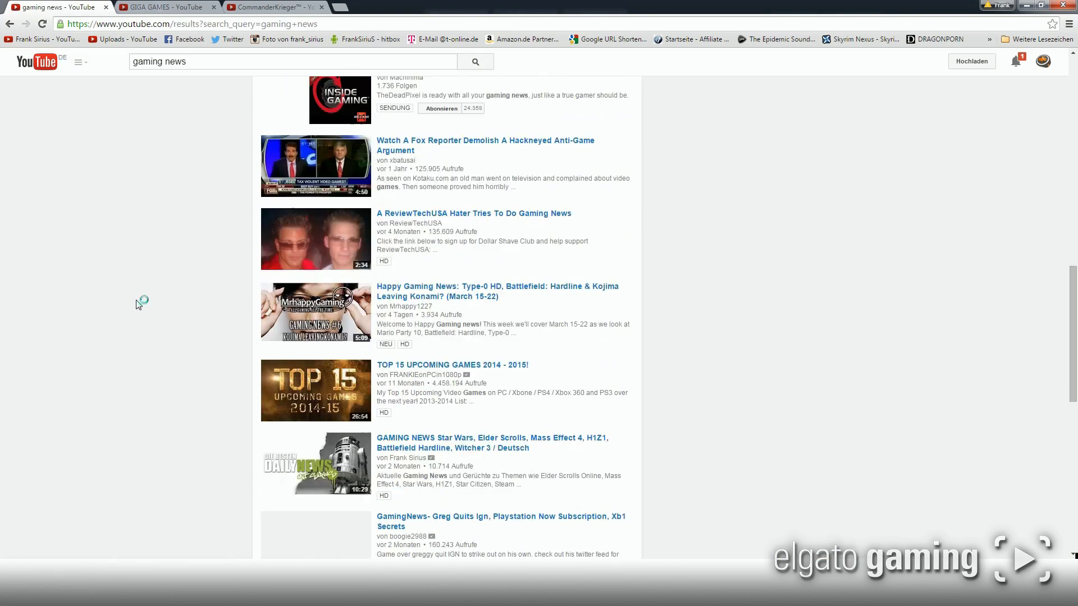
pyautogui.scroll(-3, 139, 304)
pyautogui.scroll(-2, 138, 305)
pyautogui.scroll(-2, 139, 305)
pyautogui.scroll(-3, 138, 305)
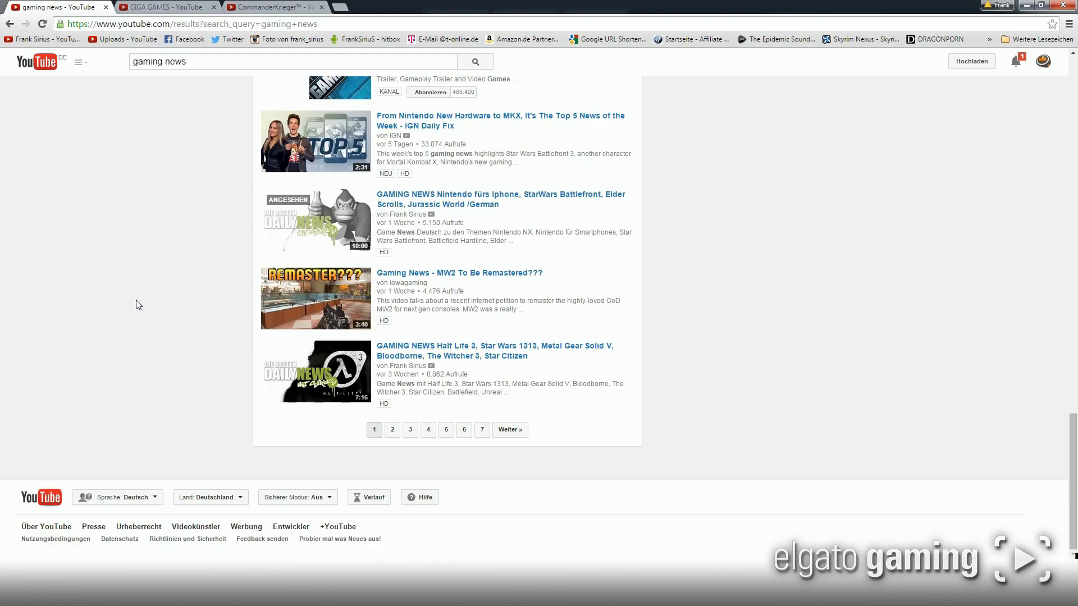
pyautogui.scroll(2, 246, 260)
pyautogui.scroll(4, 217, 289)
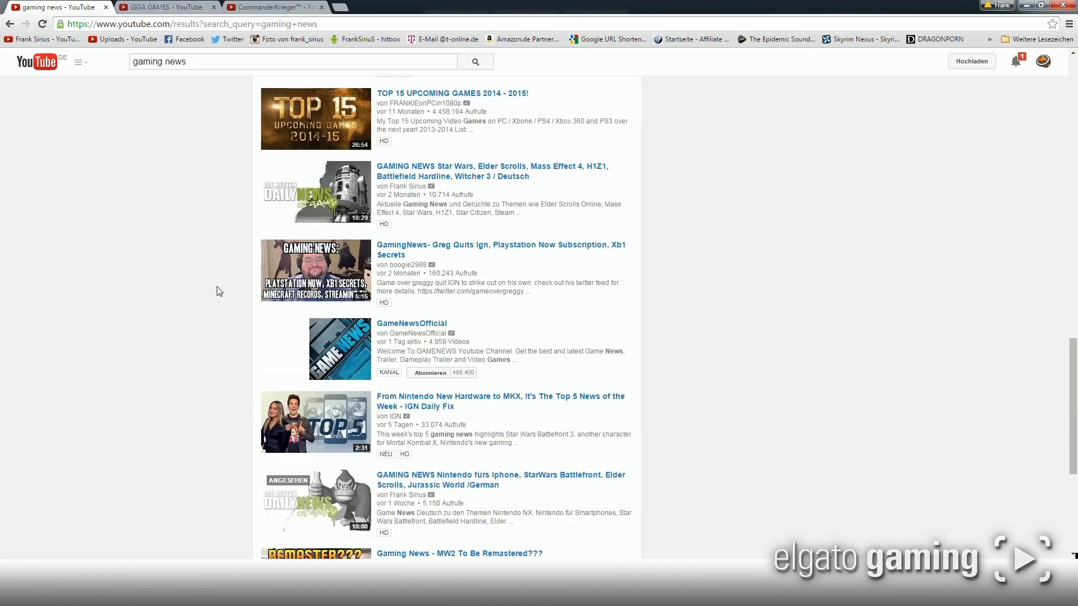
pyautogui.scroll(1, 324, 303)
pyautogui.scroll(5, 324, 304)
pyautogui.scroll(2, 187, 309)
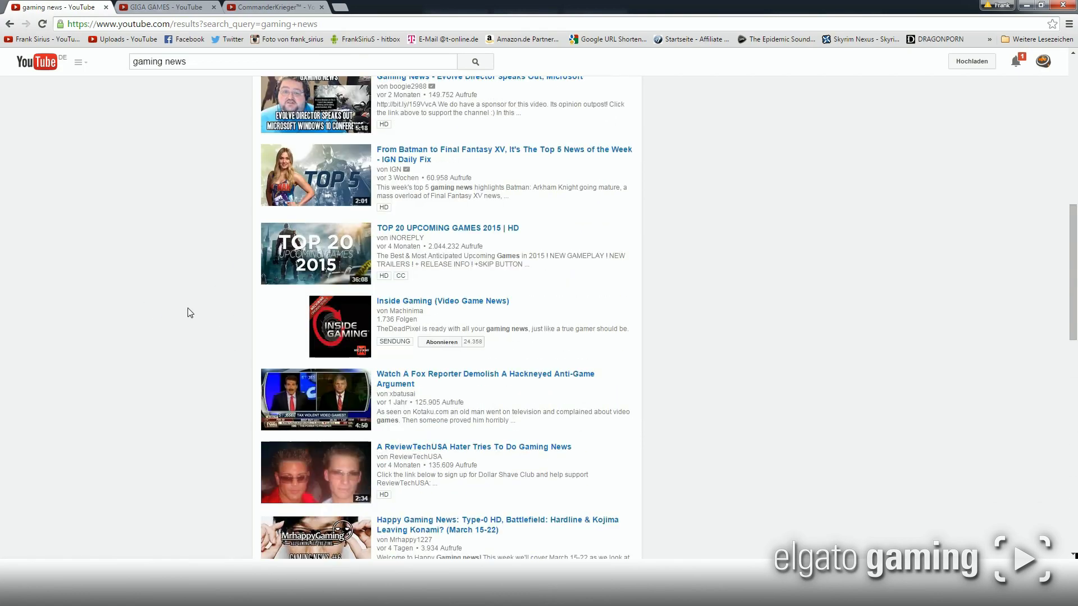
pyautogui.scroll(2, 190, 312)
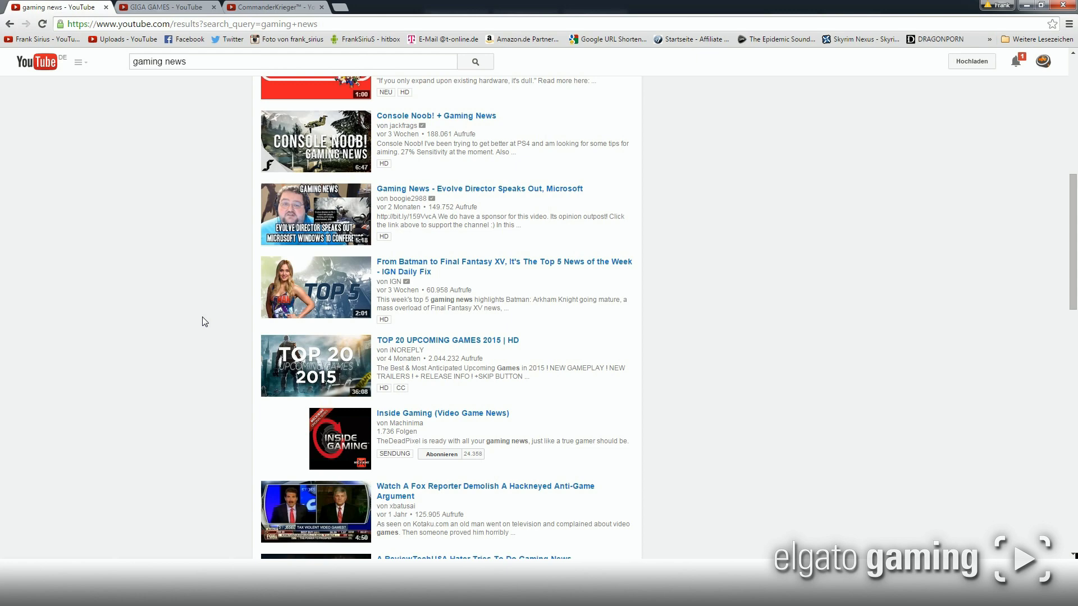
pyautogui.scroll(2, 219, 392)
pyautogui.scroll(2, 217, 381)
pyautogui.scroll(1, 144, 380)
pyautogui.scroll(3, 291, 367)
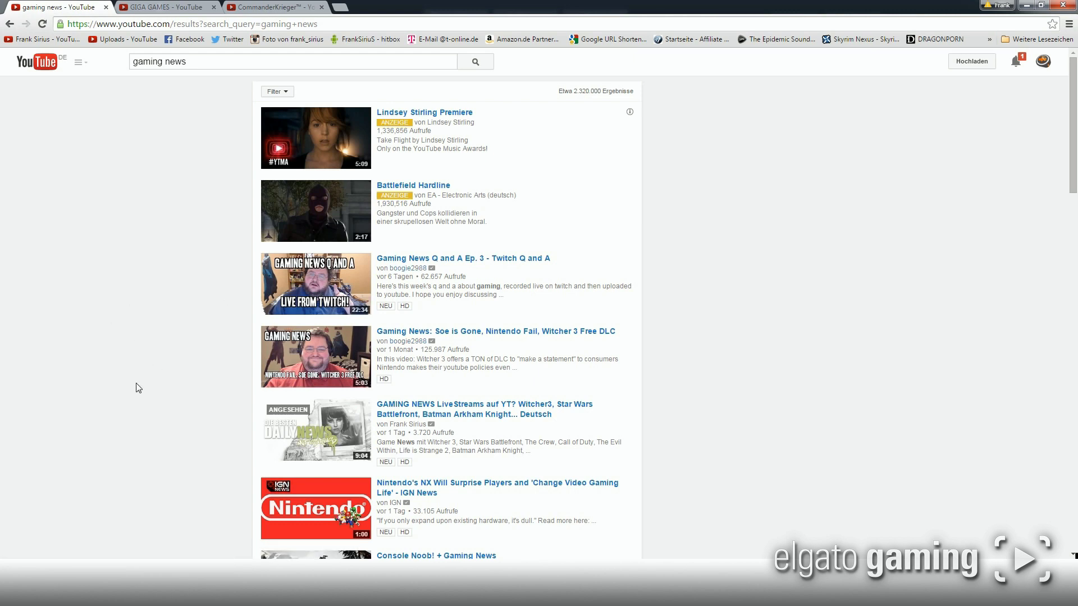
pyautogui.hotkey('alt', 'Left')
# Step: Open the own YouTube channel page and view its 'Für neue Besucher' version with trailer
pyautogui.click(61, 40)
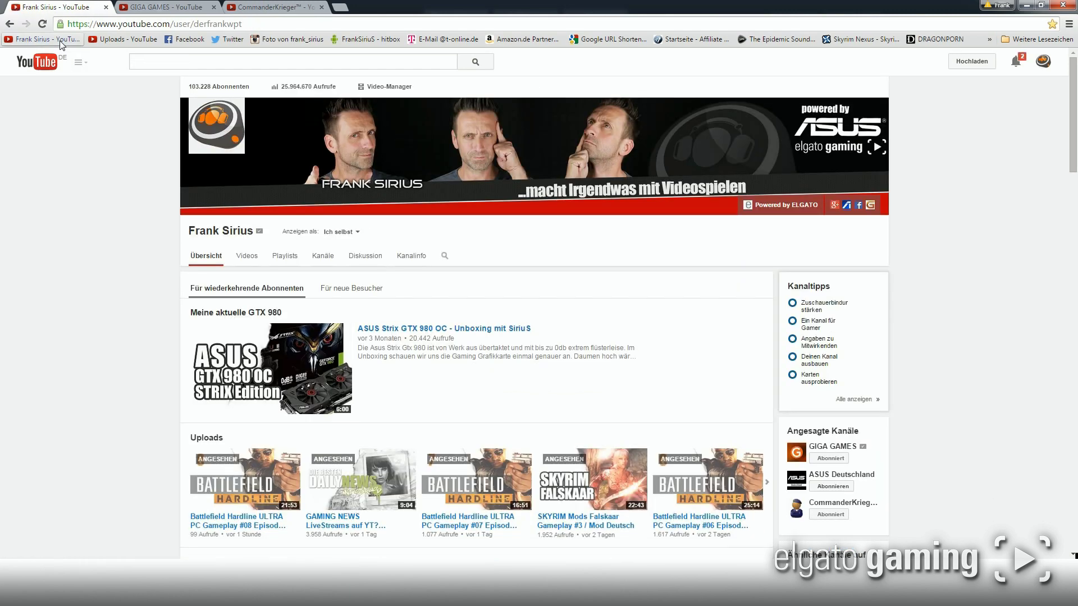
pyautogui.click(347, 289)
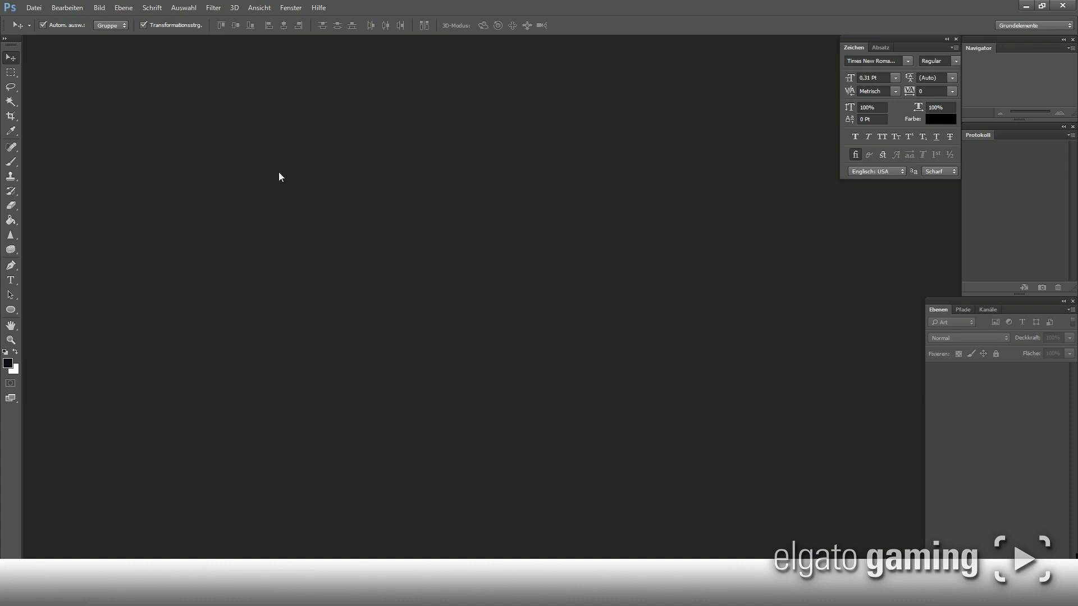
# Step: Open Skyrim MODS.psd from the Öffnen dialog
pyautogui.doubleClick(155, 122)
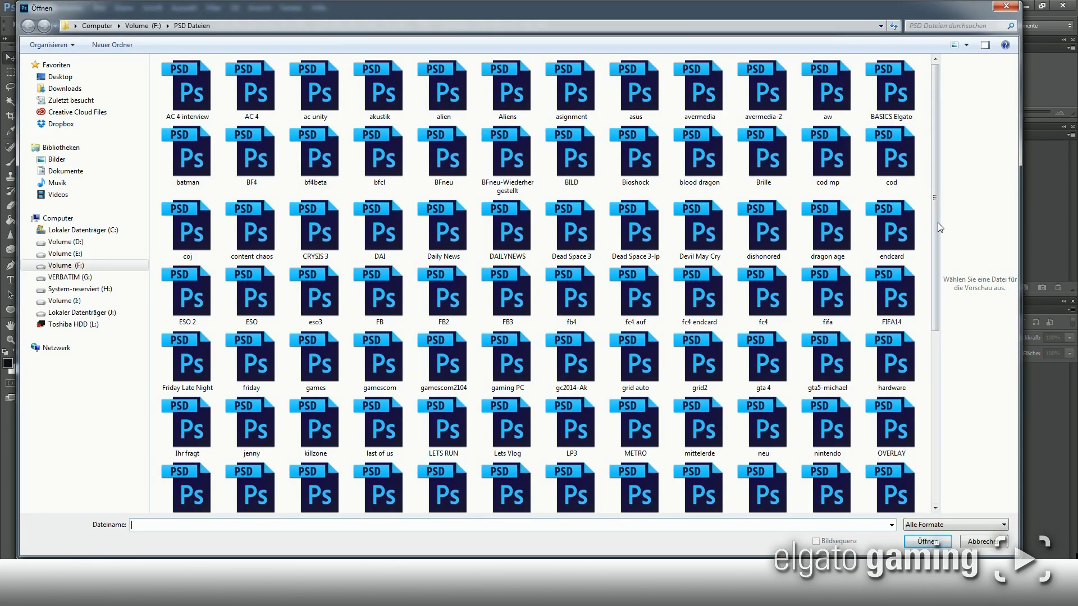
pyautogui.moveTo(936, 203); pyautogui.dragTo(941, 428)
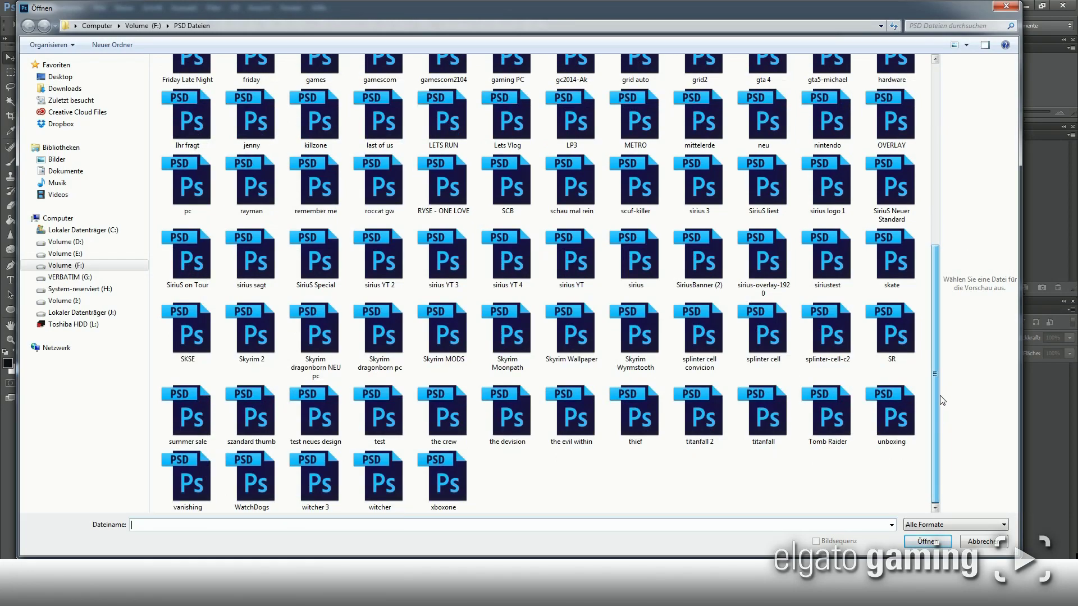
pyautogui.moveTo(941, 389)
pyautogui.mouseDown()
pyautogui.moveTo(931, 230)
pyautogui.moveTo(933, 420)
pyautogui.mouseUp()
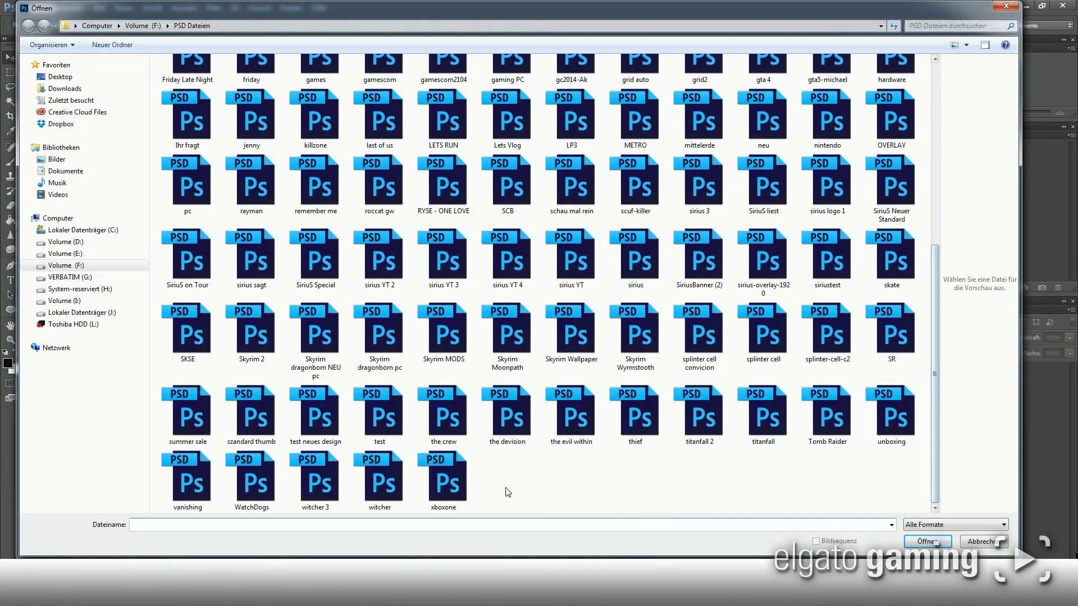
pyautogui.click(449, 340)
pyautogui.click(913, 544)
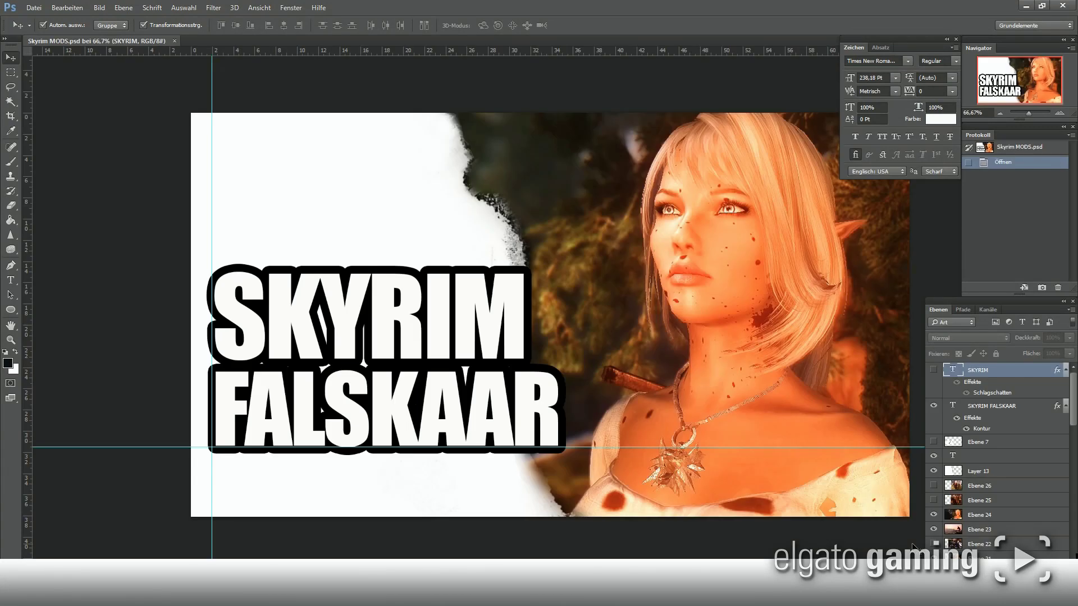
# Step: Open Daily News.psd as well, then return to the Skyrim MODS document
pyautogui.click(45, 32)
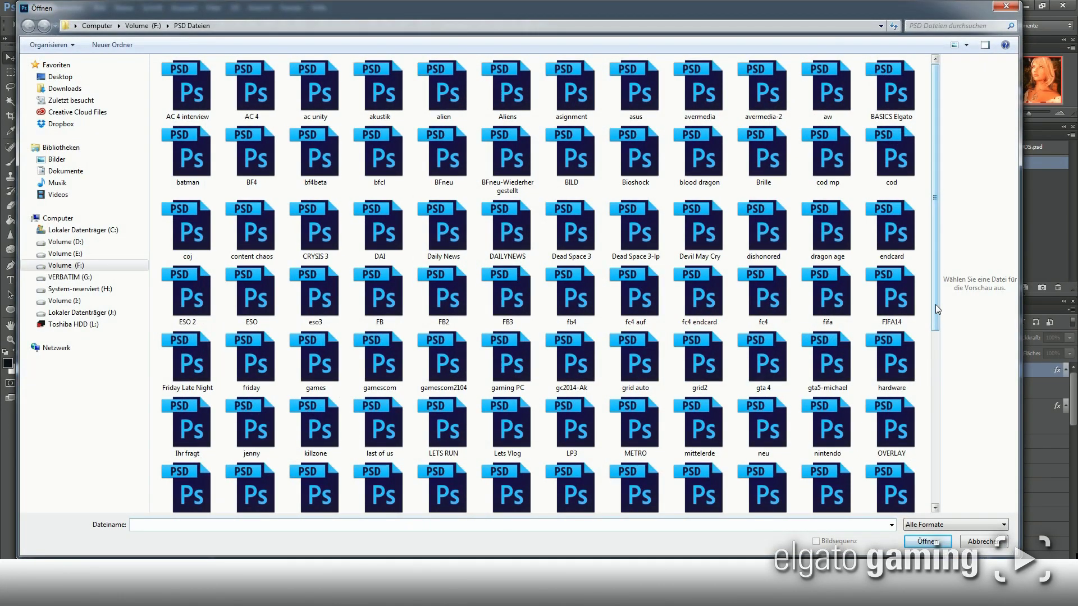
pyautogui.click(444, 224)
pyautogui.click(928, 541)
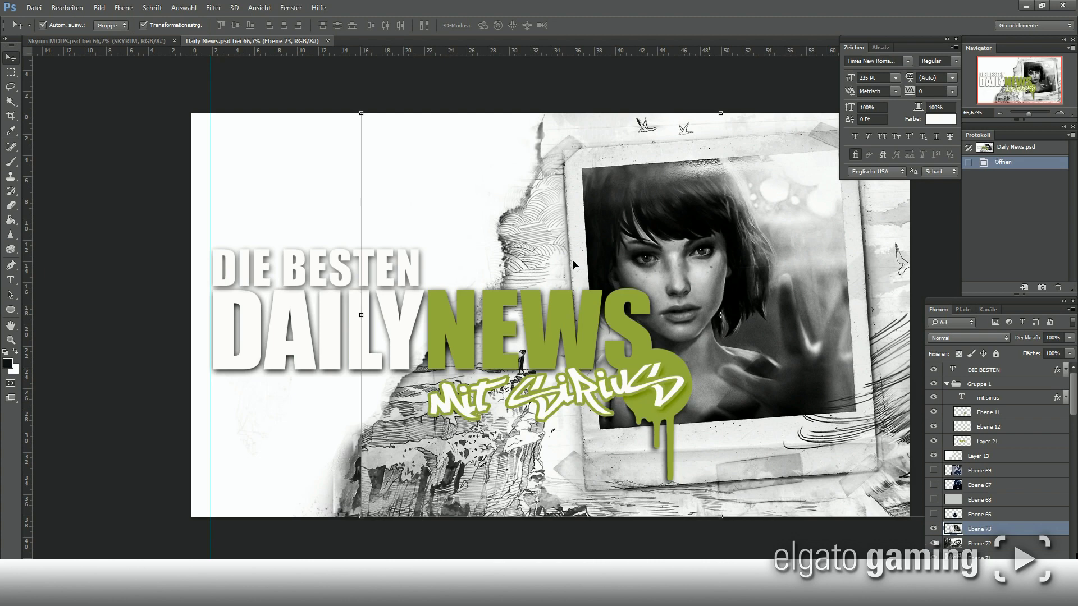
pyautogui.click(102, 41)
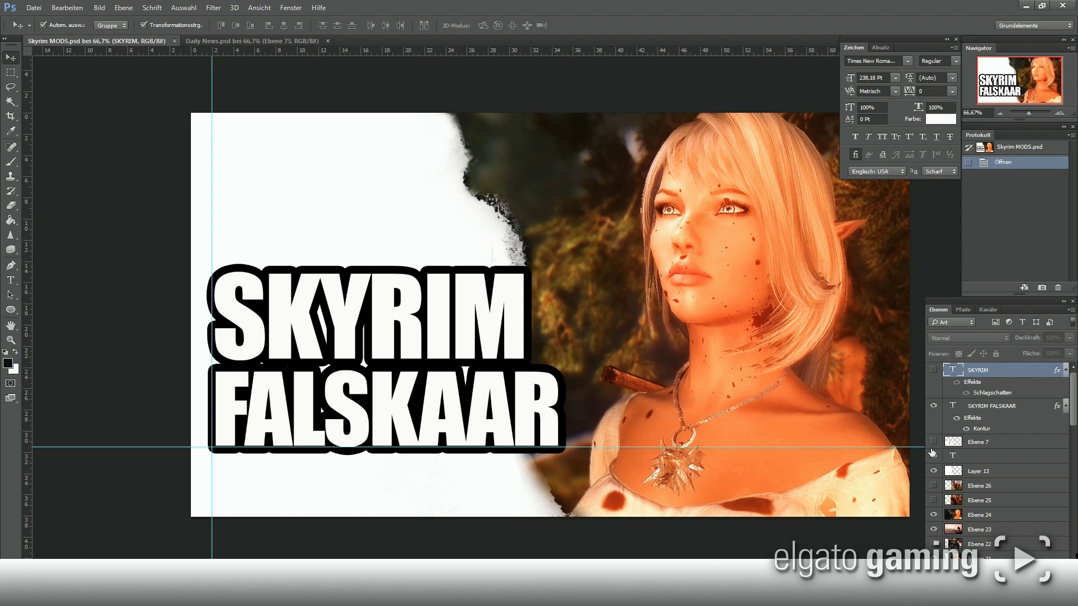
# Step: Hide the white torn-paper layer to reveal the blurred forest scene beneath the SKYRIM FALSKAAR title
pyautogui.click(933, 472)
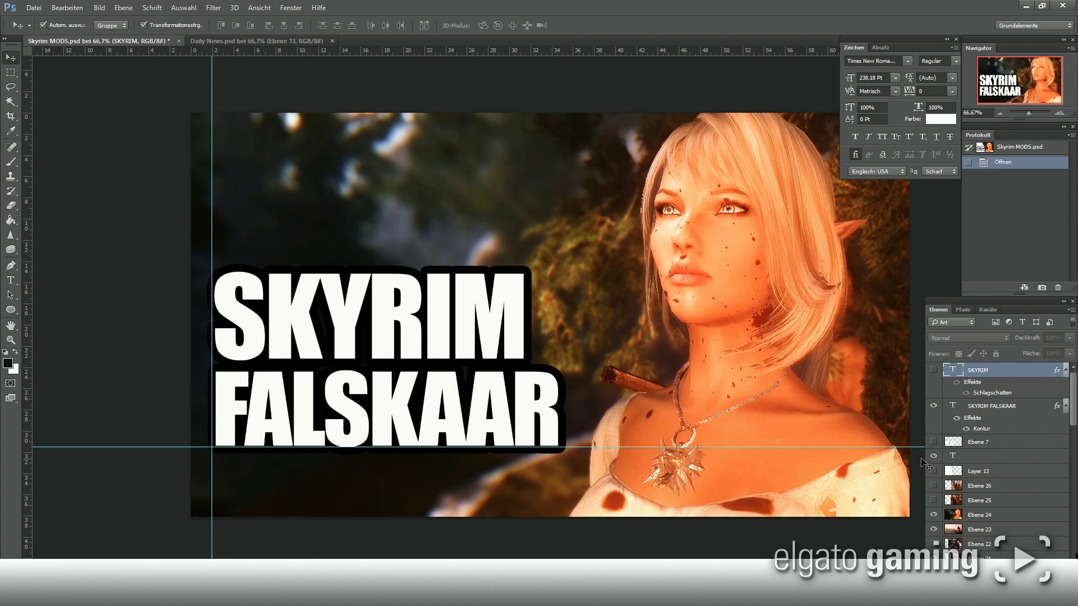
# Step: Restore the torn-paper layer and cycle background image layers until the dragon image shows
pyautogui.click(933, 471)
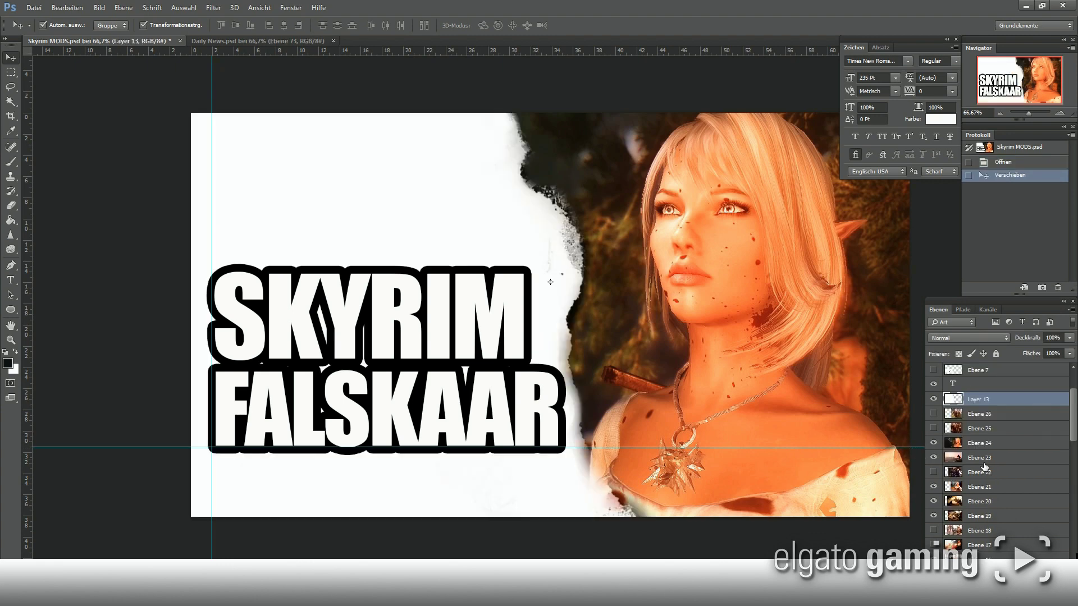
pyautogui.scroll(-3, 933, 427)
pyautogui.click(934, 407)
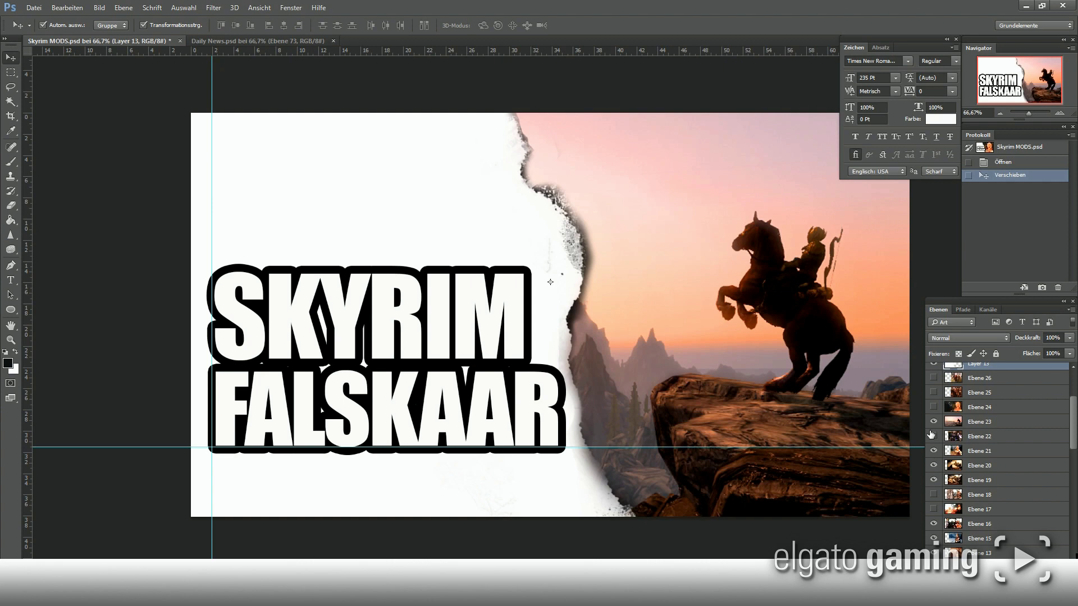
pyautogui.click(933, 421)
pyautogui.click(933, 451)
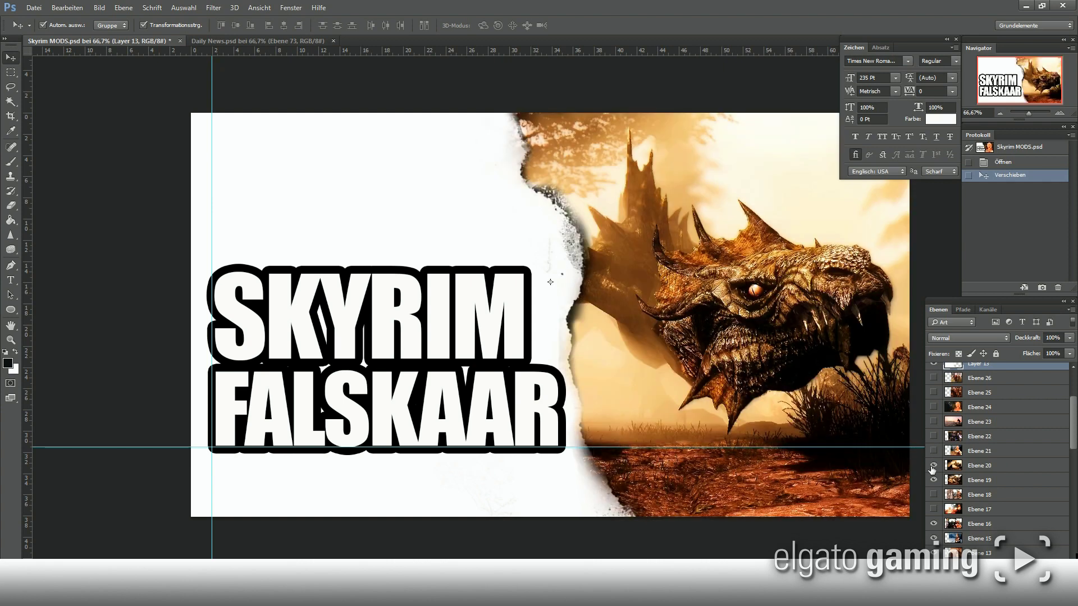
pyautogui.click(933, 465)
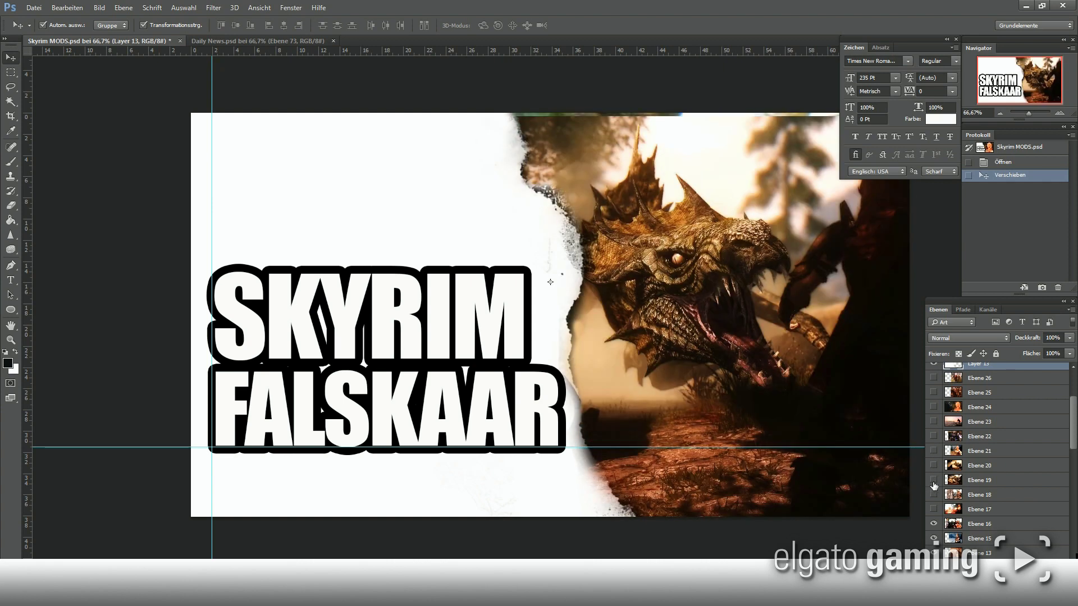
pyautogui.click(933, 481)
pyautogui.click(934, 466)
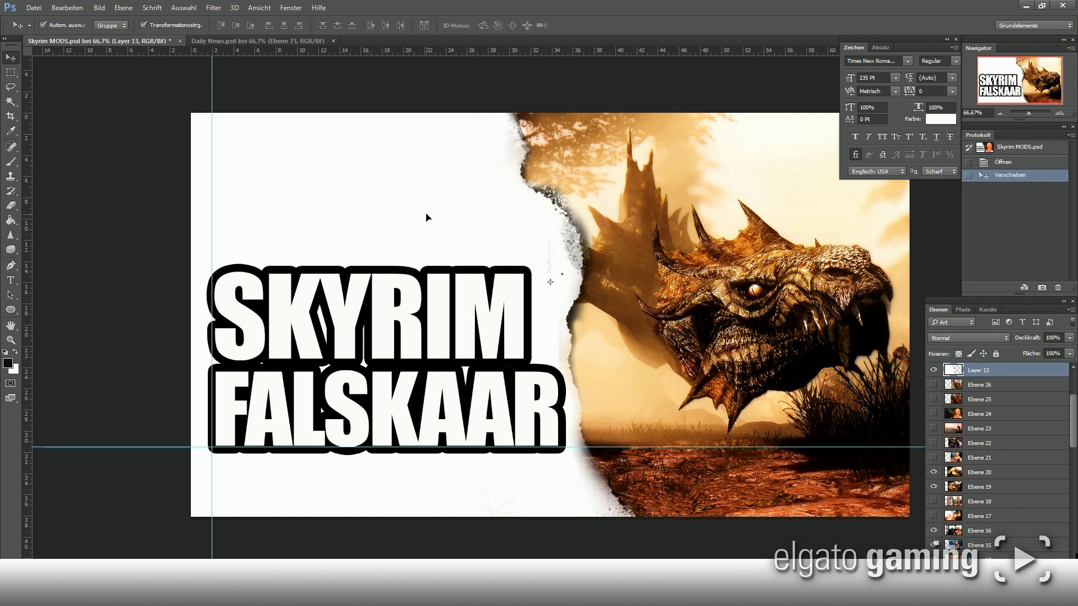
# Step: Nudge the torn white paper layer slightly left, then bring up Daily News.psd
pyautogui.hotkey('shift', 'Left')
pyautogui.hotkey('shift', 'Left')
pyautogui.hotkey('shift', 'Left')
pyautogui.hotkey('shift', 'Left')
pyautogui.hotkey('shift', 'Left')
pyautogui.hotkey('shift', 'Left')
pyautogui.hotkey('shift', 'Left')
pyautogui.hotkey('shift', 'Left')
pyautogui.hotkey('shift', 'Left')
pyautogui.hotkey('shift', 'Left')
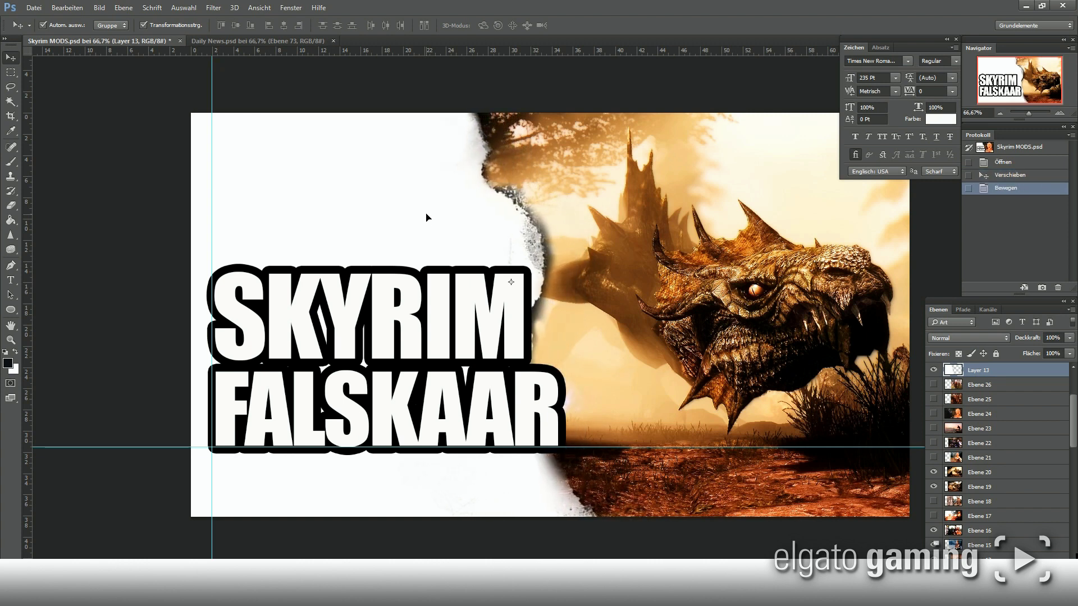
pyautogui.hotkey('shift', 'Left')
pyautogui.hotkey('shift', 'Left')
pyautogui.hotkey('shift', 'Left')
pyautogui.hotkey('shift', 'Left')
pyautogui.hotkey('shift', 'Left')
pyautogui.hotkey('shift', 'Left')
pyautogui.hotkey('shift', 'Left')
pyautogui.hotkey('shift', 'Left')
pyautogui.hotkey('shift', 'Left')
pyautogui.hotkey('shift', 'Left')
pyautogui.hotkey('shift', 'Left')
pyautogui.hotkey('shift', 'Left')
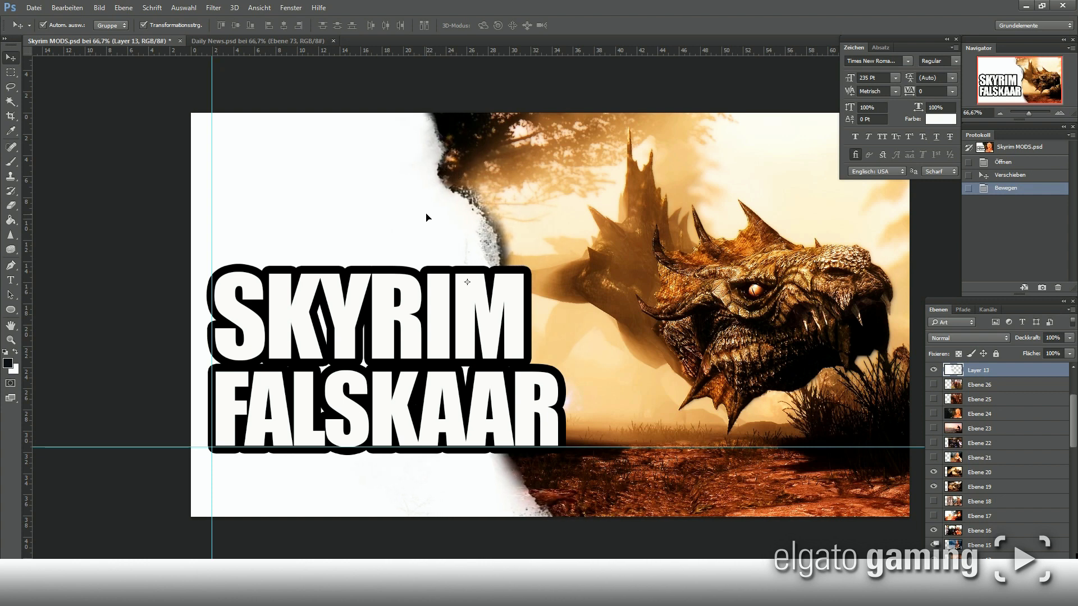
pyautogui.hotkey('shift', 'Left')
pyautogui.hotkey('shift', 'Left')
pyautogui.hotkey('shift', 'Right')
pyautogui.hotkey('shift', 'Right')
pyautogui.hotkey('shift', 'Right')
pyautogui.hotkey('shift', 'Right')
pyautogui.hotkey('shift', 'Right')
pyautogui.hotkey('shift', 'Right')
pyautogui.hotkey('shift', 'Right')
pyautogui.hotkey('shift', 'Right')
pyautogui.hotkey('shift', 'Right')
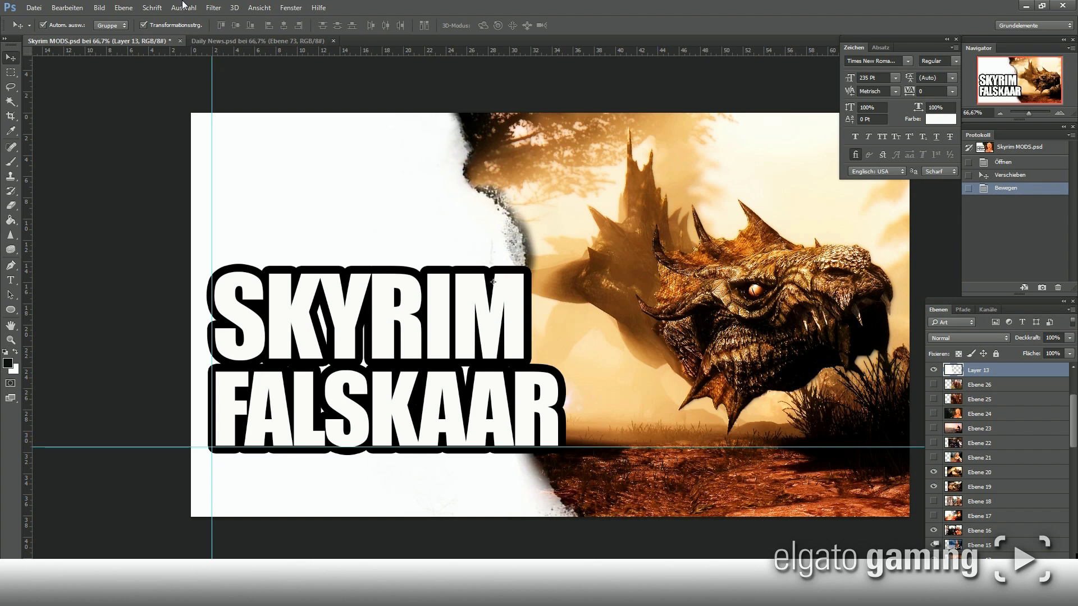
pyautogui.click(254, 41)
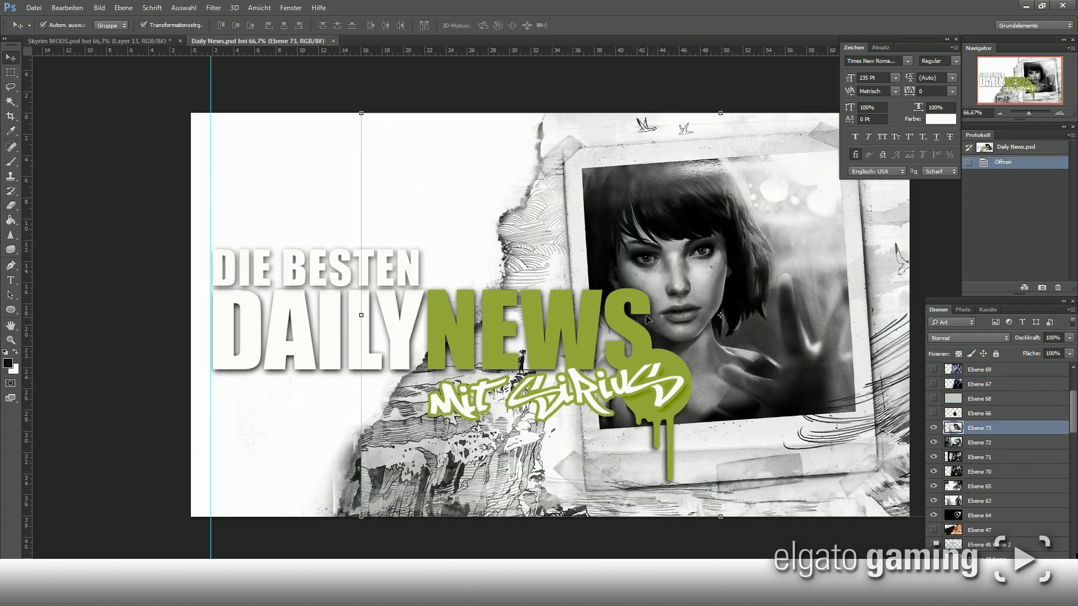
# Step: In Daily News, hide Ebene 73 and Ebene 72 to reveal the N7 woman portrait
pyautogui.click(933, 428)
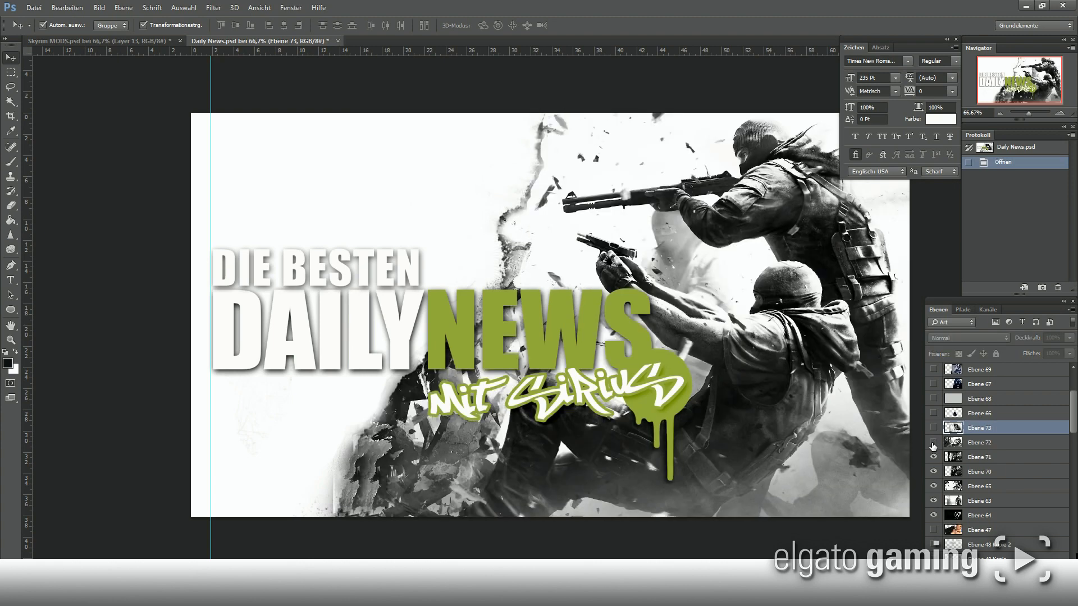
pyautogui.click(934, 444)
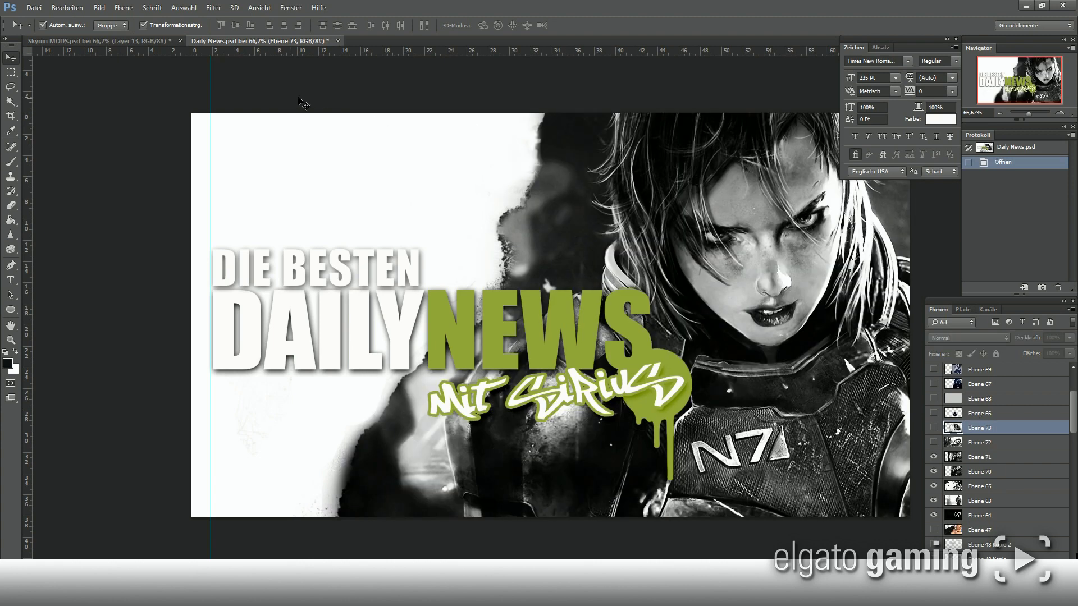
pyautogui.click(96, 42)
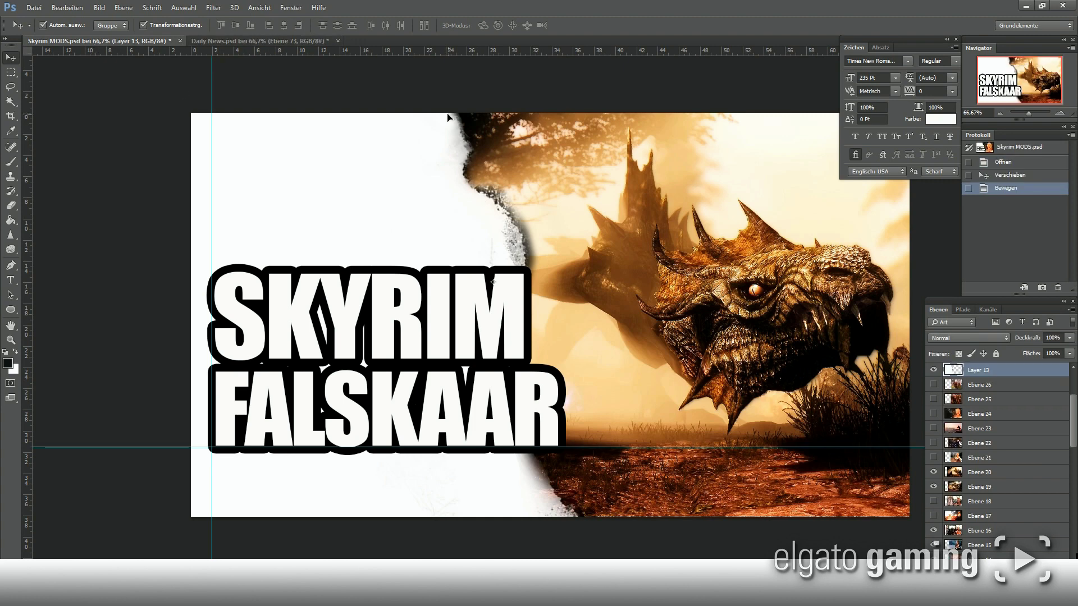
pyautogui.click(240, 42)
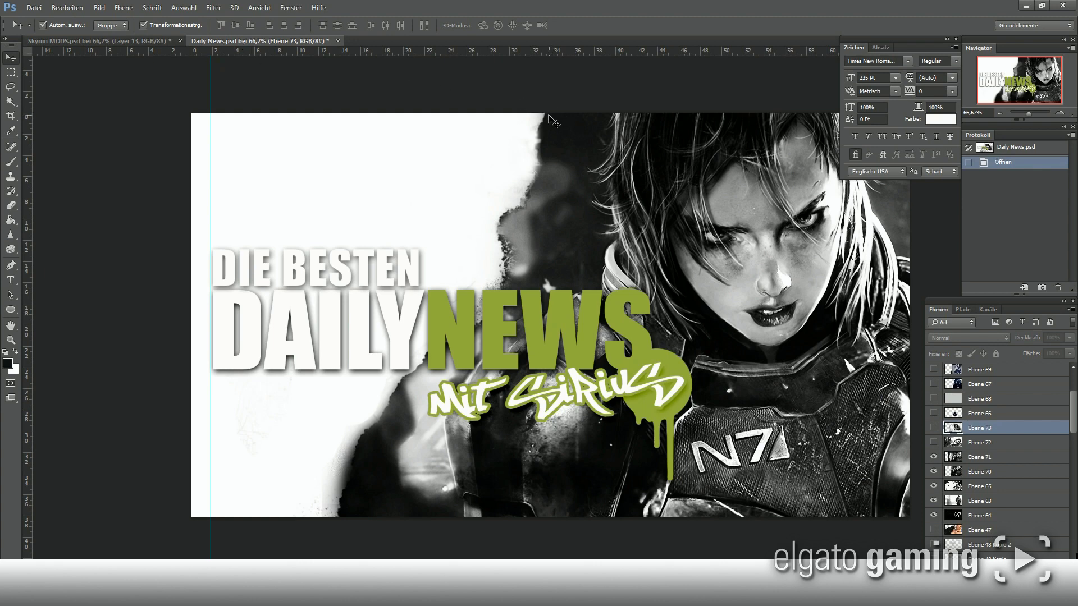
pyautogui.click(933, 444)
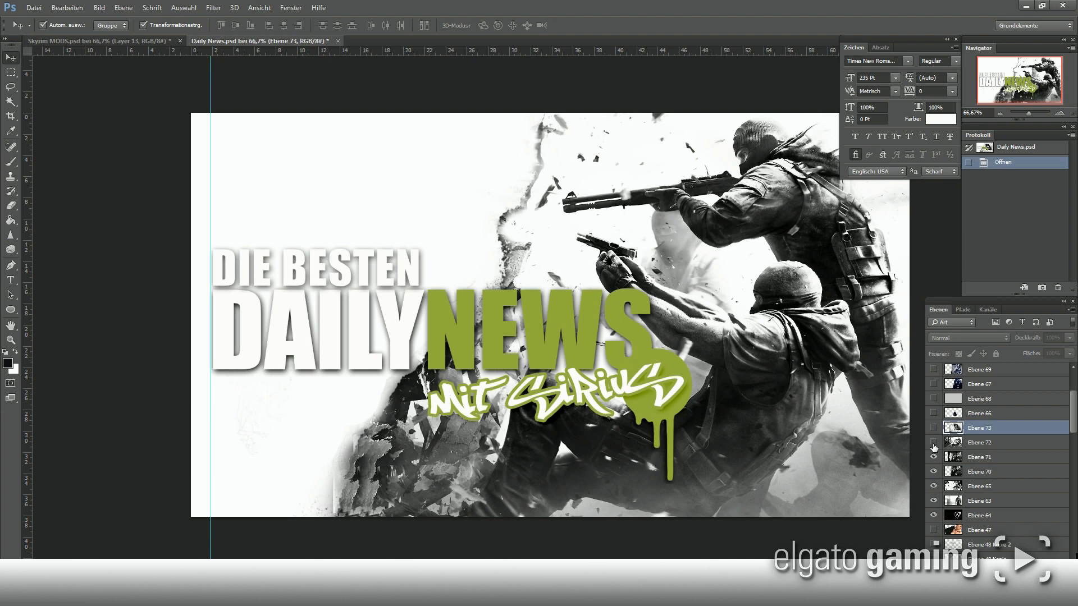
pyautogui.click(934, 444)
# Step: In Skyrim MODS, add a horizontal guide at 15,03 cm along the SKYRIM title's top
pyautogui.click(127, 39)
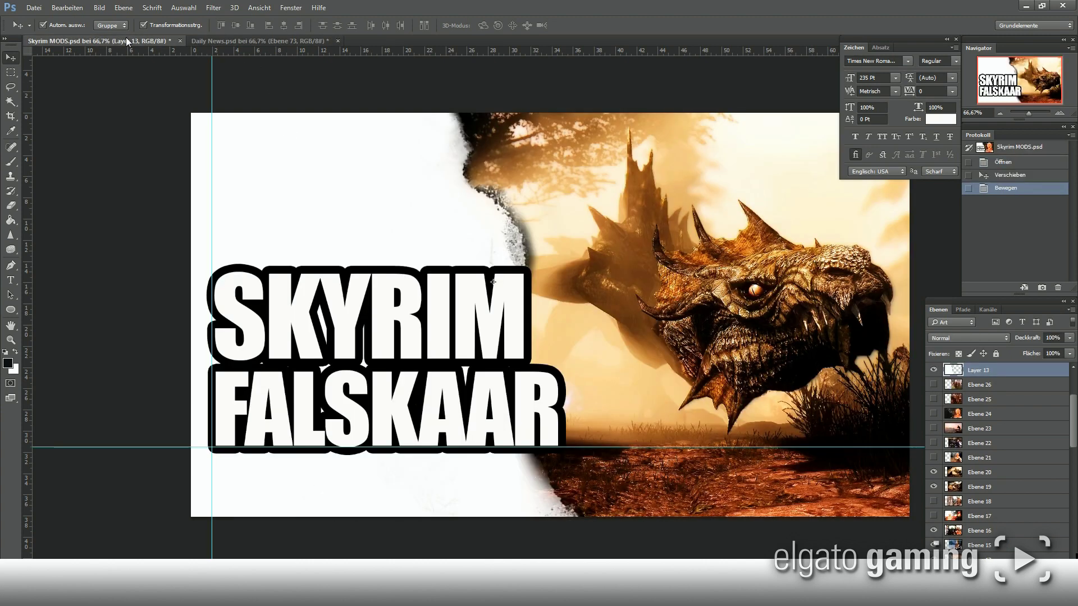
pyautogui.click(236, 43)
pyautogui.click(126, 44)
pyautogui.moveTo(269, 53); pyautogui.dragTo(301, 272)
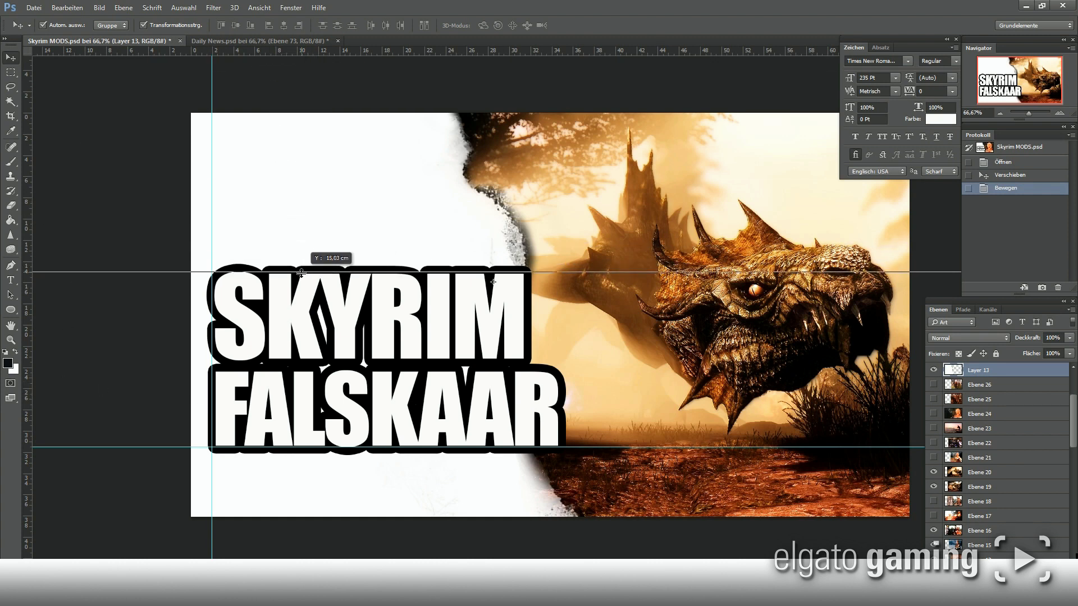
pyautogui.moveTo(301, 273); pyautogui.dragTo(300, 273)
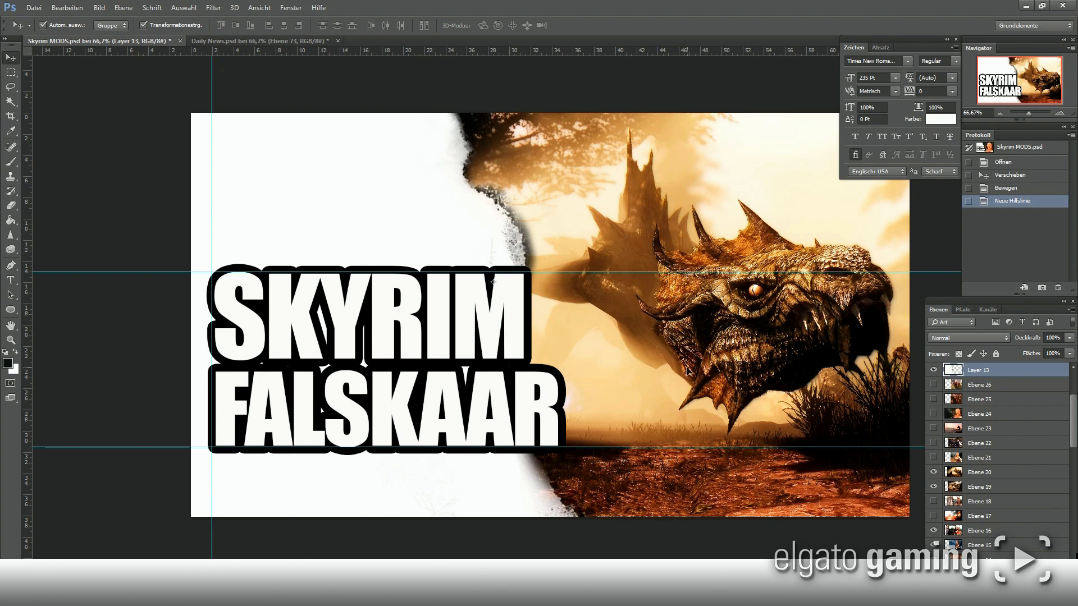
# Step: In Daily News, hide the DIE BESTEN text, DAILY NEWS mit Sirius group and white splash Layer 13
pyautogui.click(228, 43)
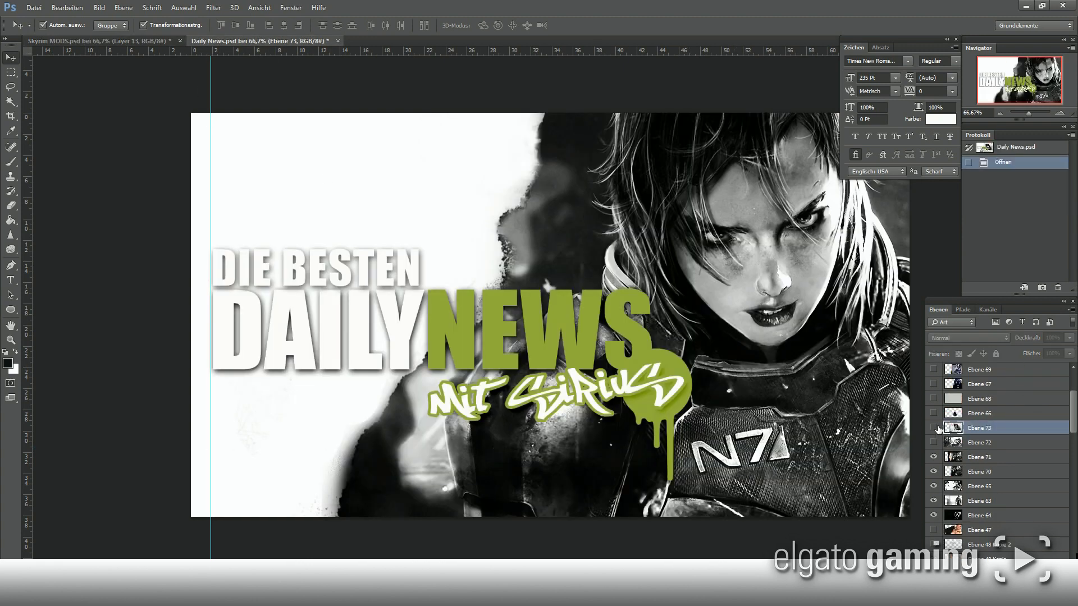
pyautogui.scroll(2, 942, 431)
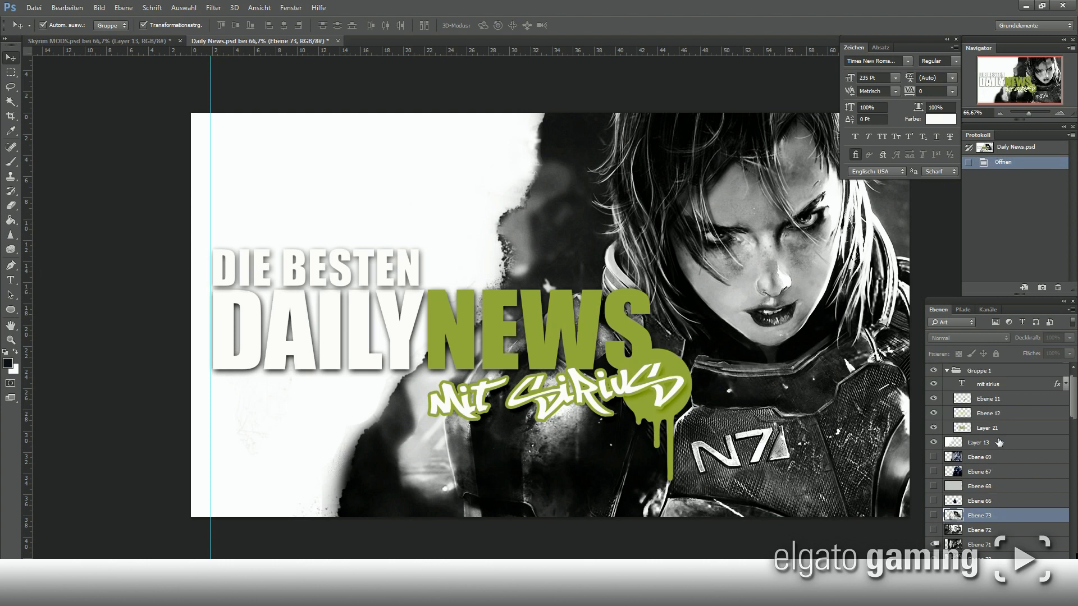
pyautogui.scroll(2, 941, 431)
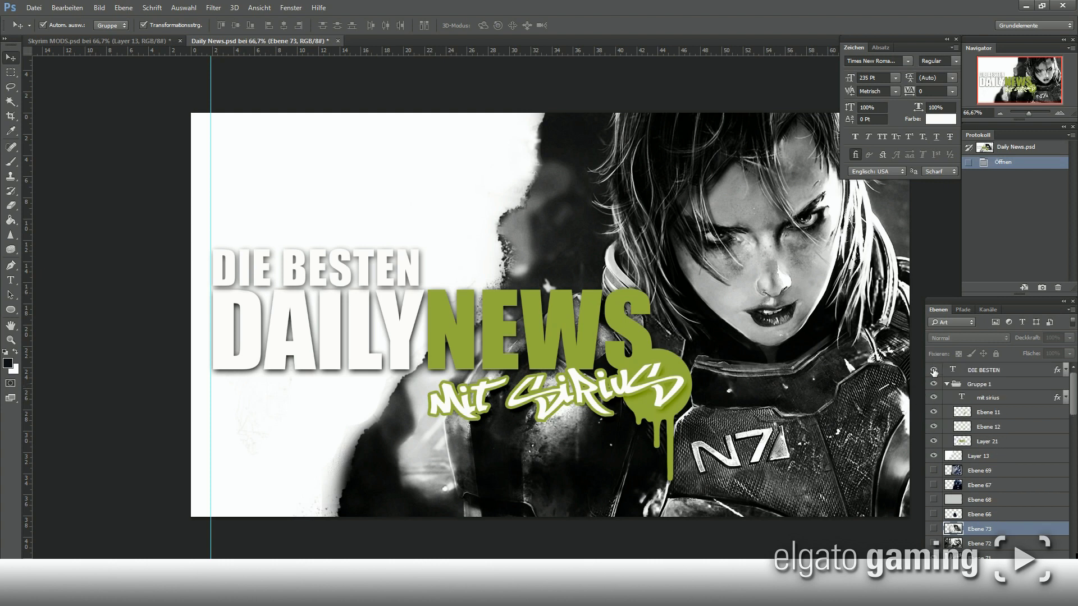
pyautogui.click(933, 370)
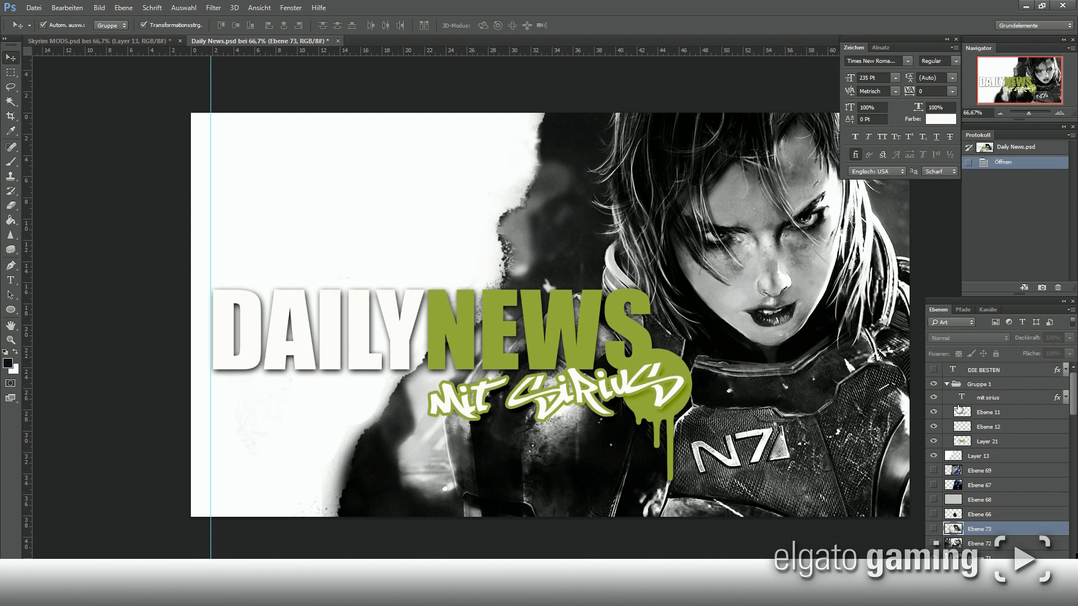
pyautogui.click(933, 384)
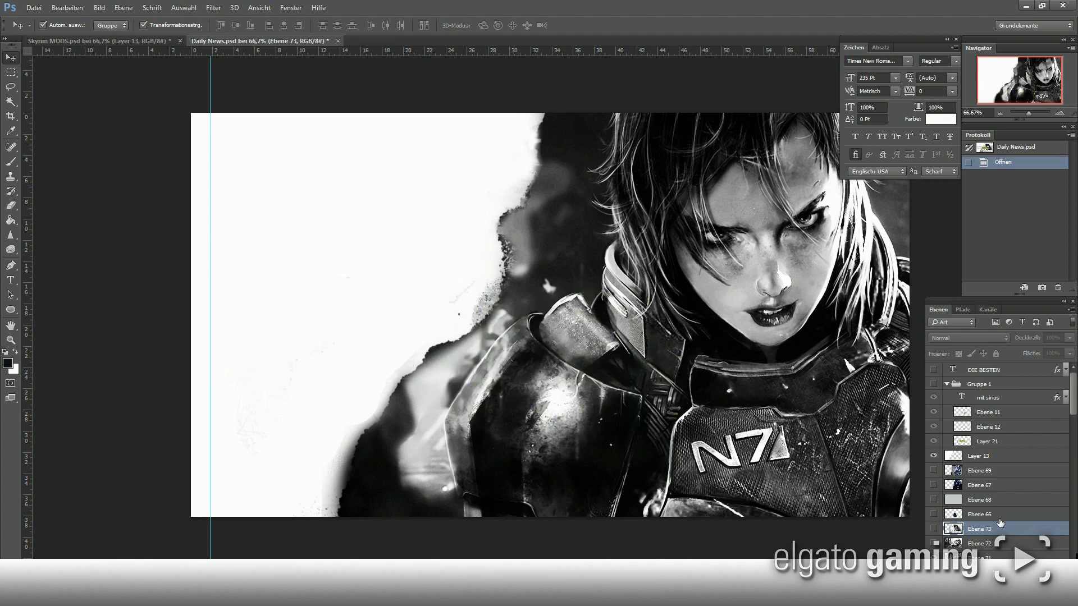
pyautogui.click(933, 456)
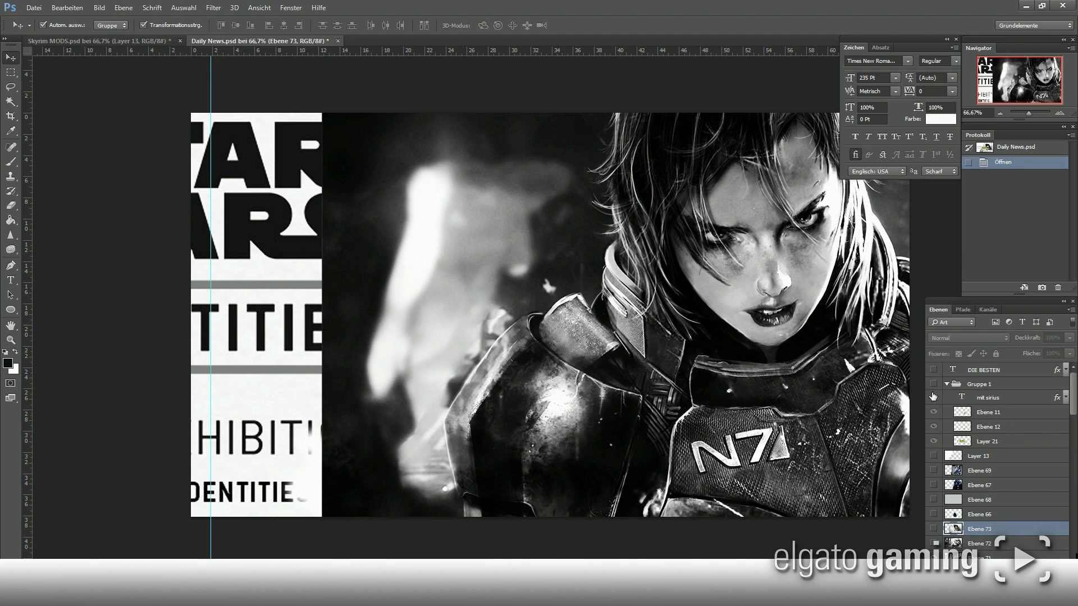
# Step: Show the DIE BESTEN, DAILY NEWS mit Sirius and splash layers again, then view f2.jpg
pyautogui.click(934, 370)
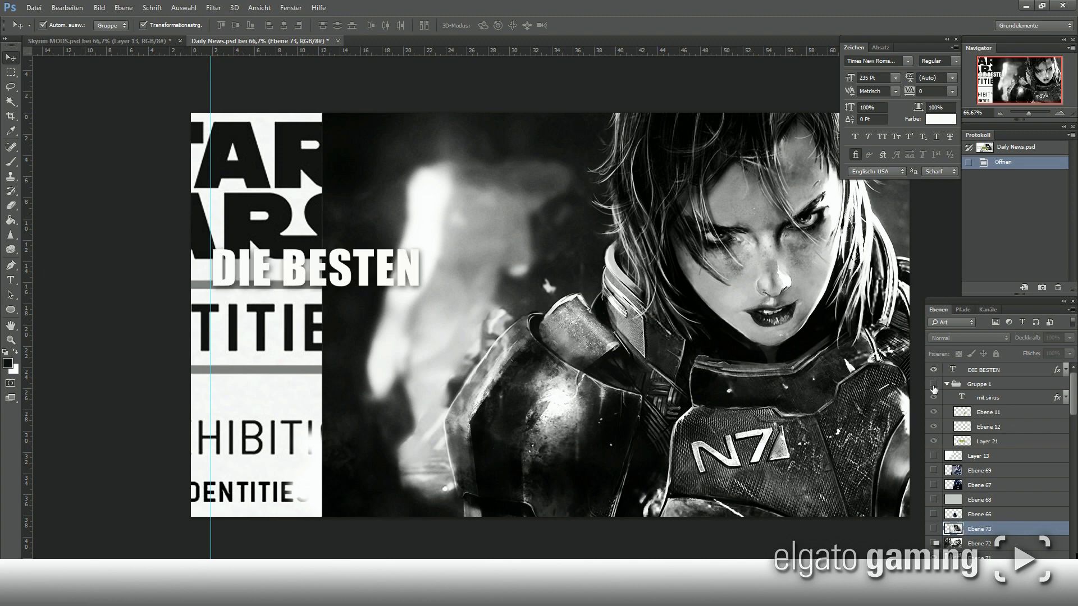
pyautogui.click(933, 385)
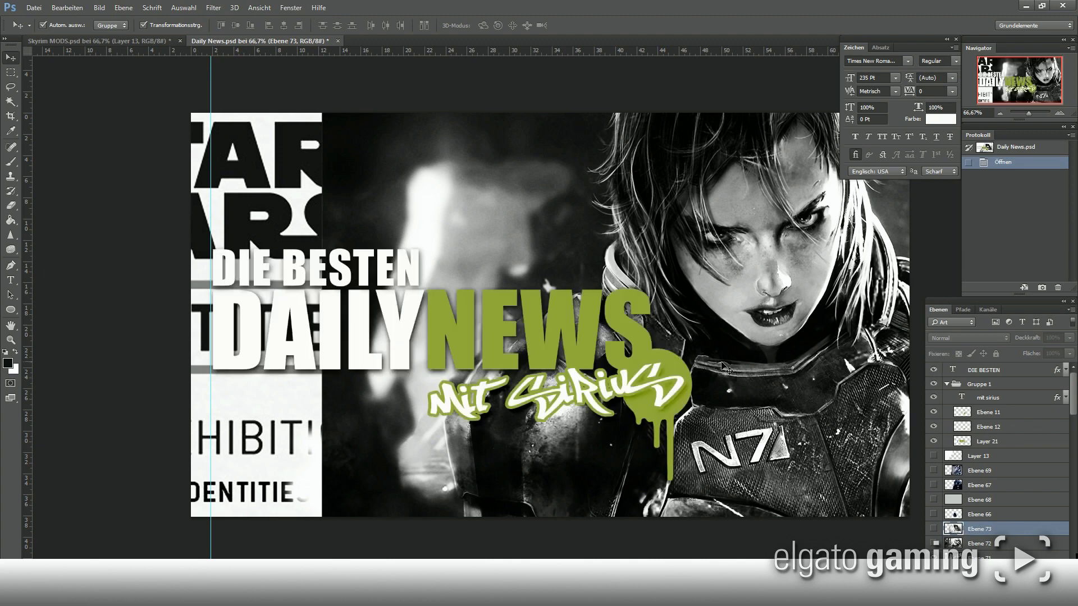
pyautogui.click(933, 457)
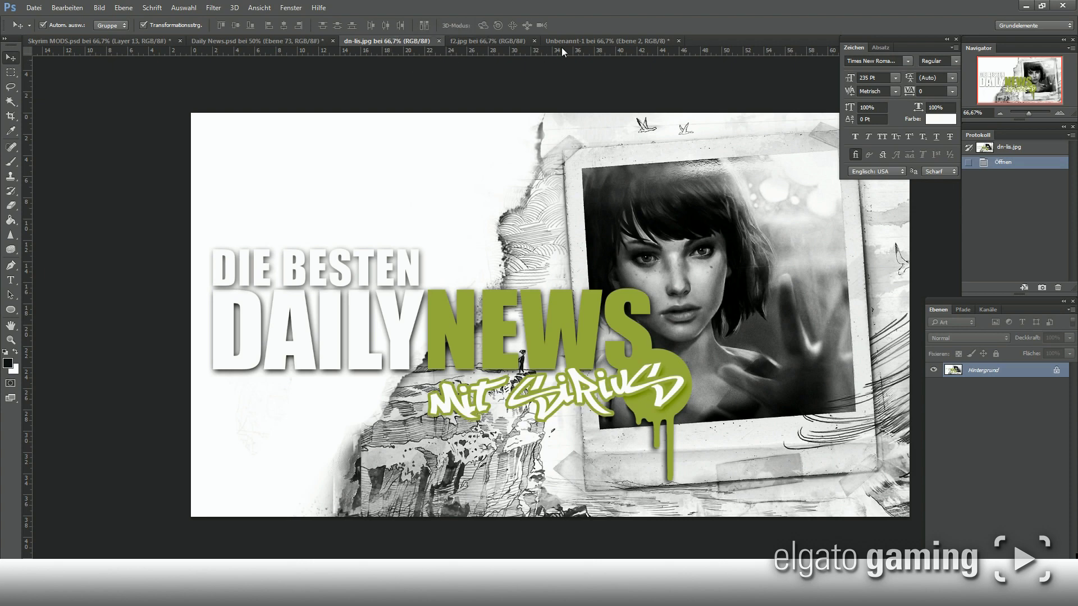
pyautogui.click(477, 41)
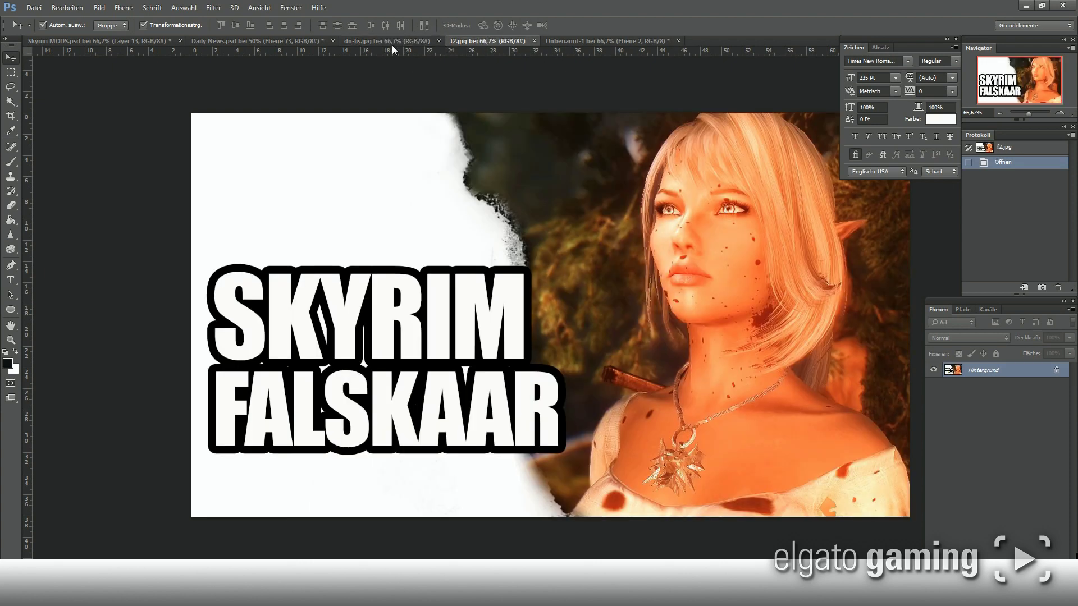
# Step: Check Ebene 2 in the Unbenannt-1 YouTube mock-up and float f2.jpg in its own window
pyautogui.click(396, 41)
pyautogui.click(483, 42)
pyautogui.click(587, 41)
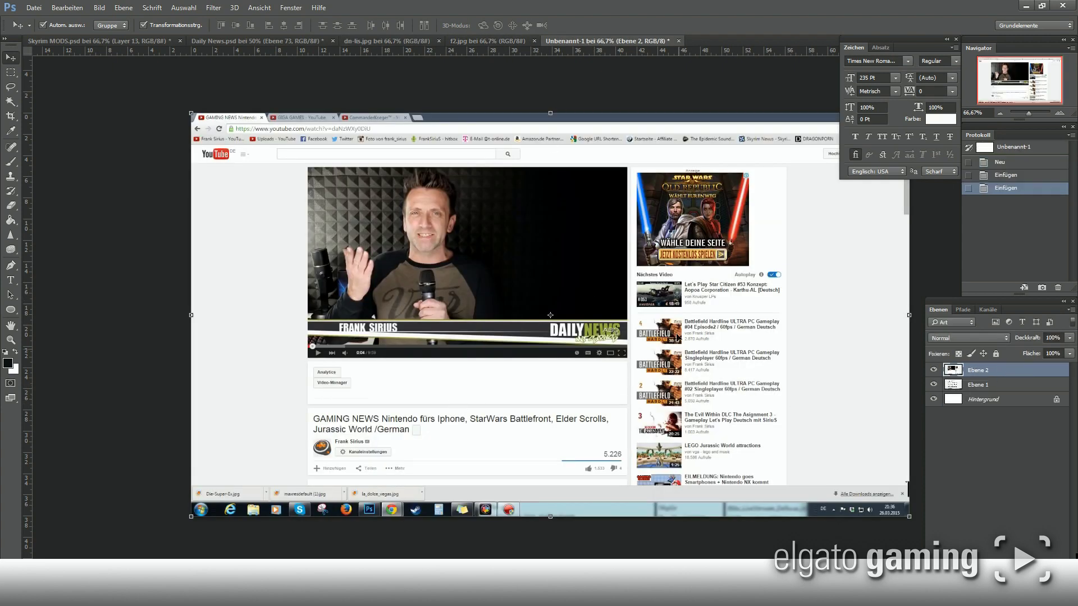
pyautogui.click(933, 370)
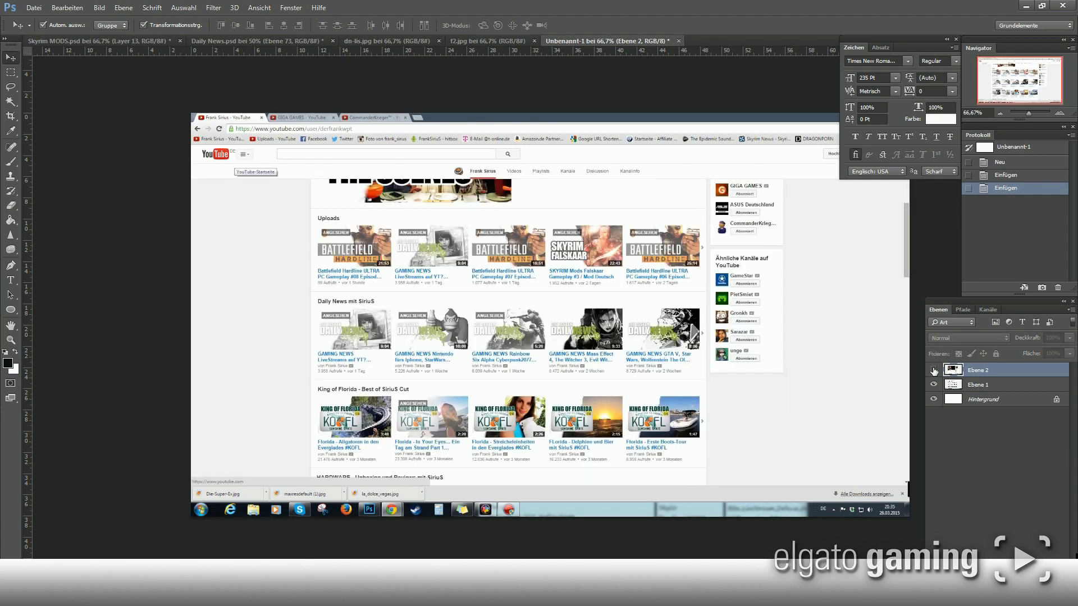
pyautogui.click(934, 370)
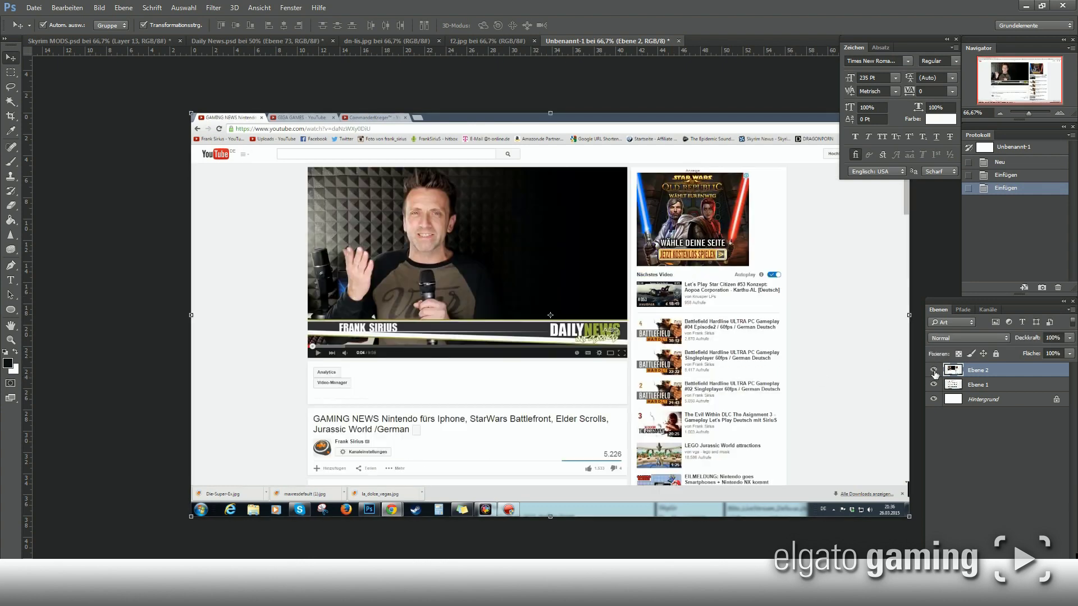
pyautogui.moveTo(486, 41)
pyautogui.mouseDown()
pyautogui.moveTo(486, 190)
pyautogui.moveTo(193, 111)
pyautogui.mouseUp()
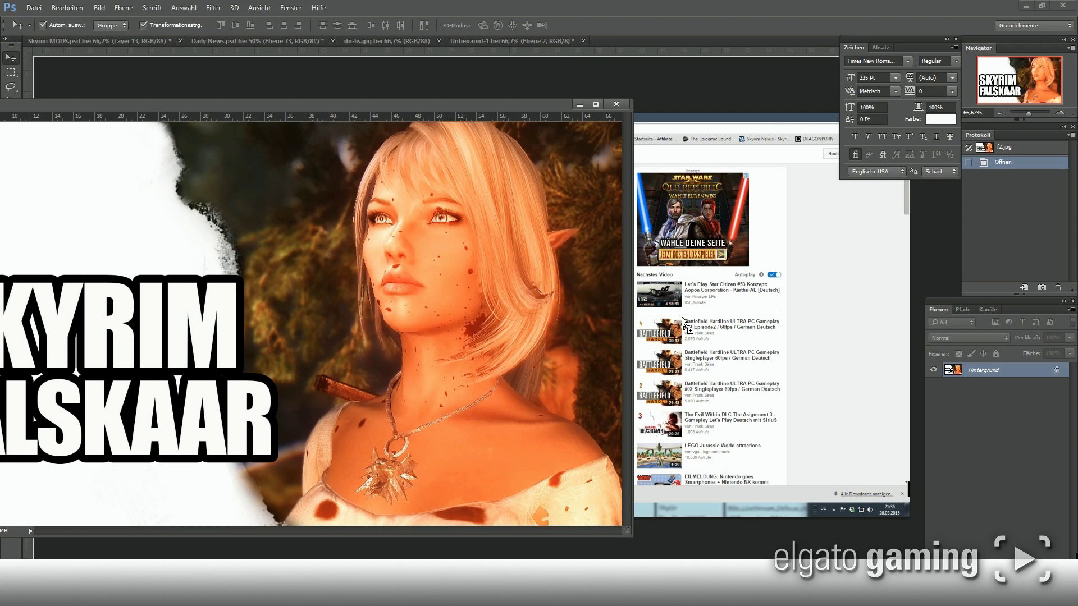
# Step: Copy the f2.jpg Skyrim image into Unbenannt-1 as a new layer and zoom out
pyautogui.moveTo(158, 218); pyautogui.dragTo(653, 278)
pyautogui.click(580, 105)
pyautogui.click(1000, 113)
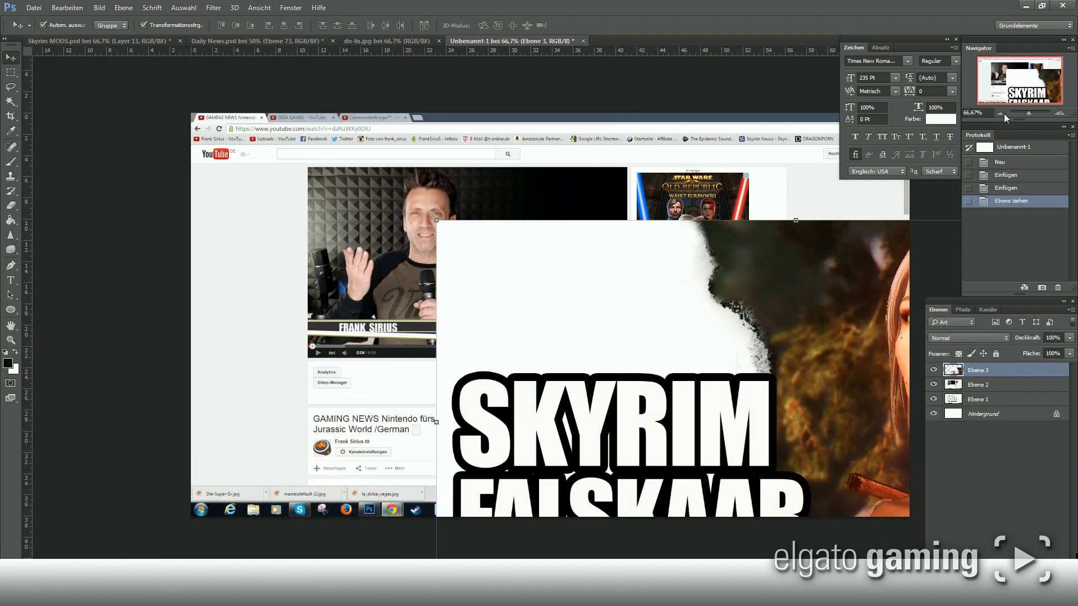
pyautogui.hotkey('ctrl', '-')
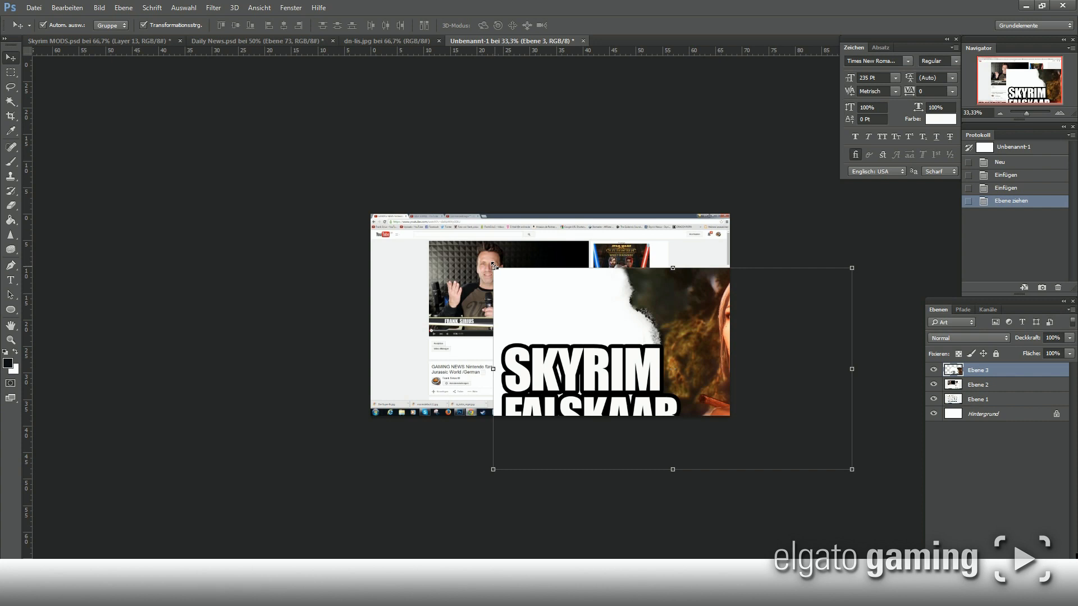
# Step: Scale the Skyrim image to thumbnail size in the suggested-videos column and hide both screenshot layers
pyautogui.moveTo(493, 268)
pyautogui.mouseDown()
pyautogui.moveTo(701, 379)
pyautogui.moveTo(535, 303)
pyautogui.mouseUp()
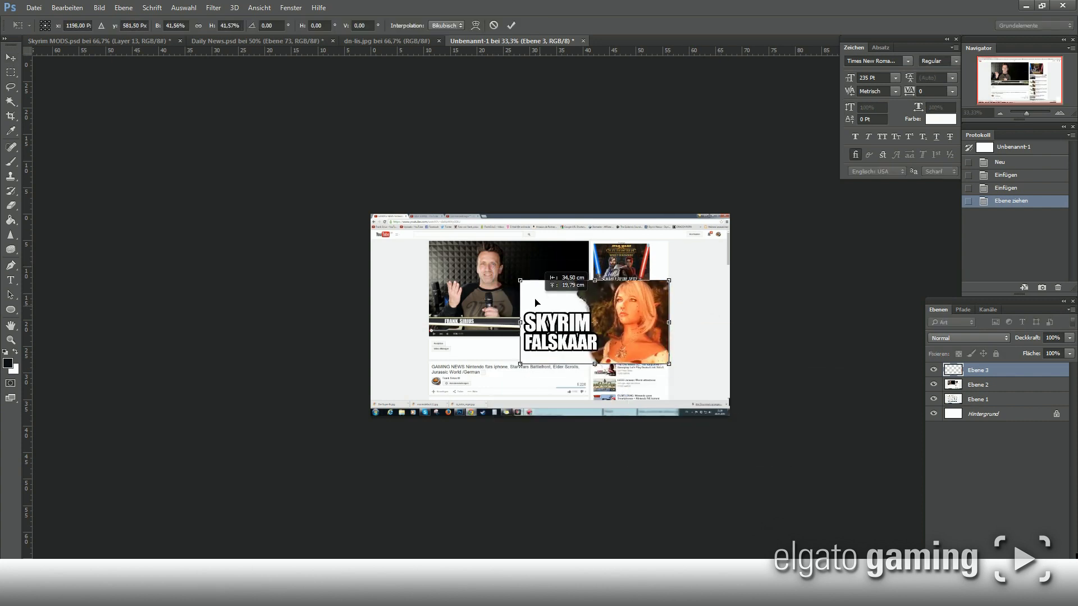
pyautogui.moveTo(669, 365); pyautogui.dragTo(534, 296)
pyautogui.click(1059, 113)
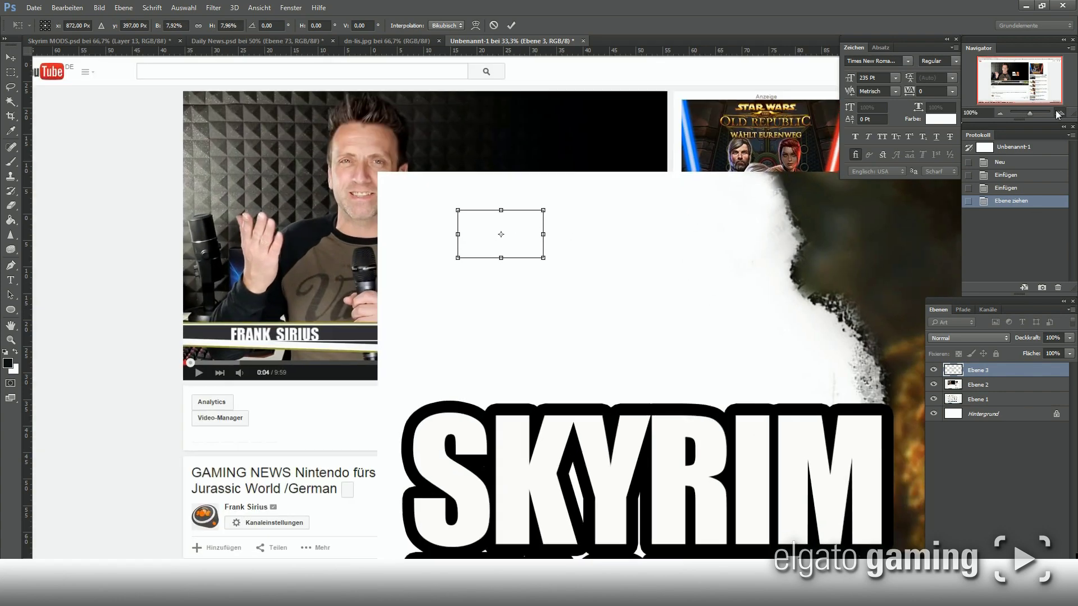
pyautogui.click(1000, 112)
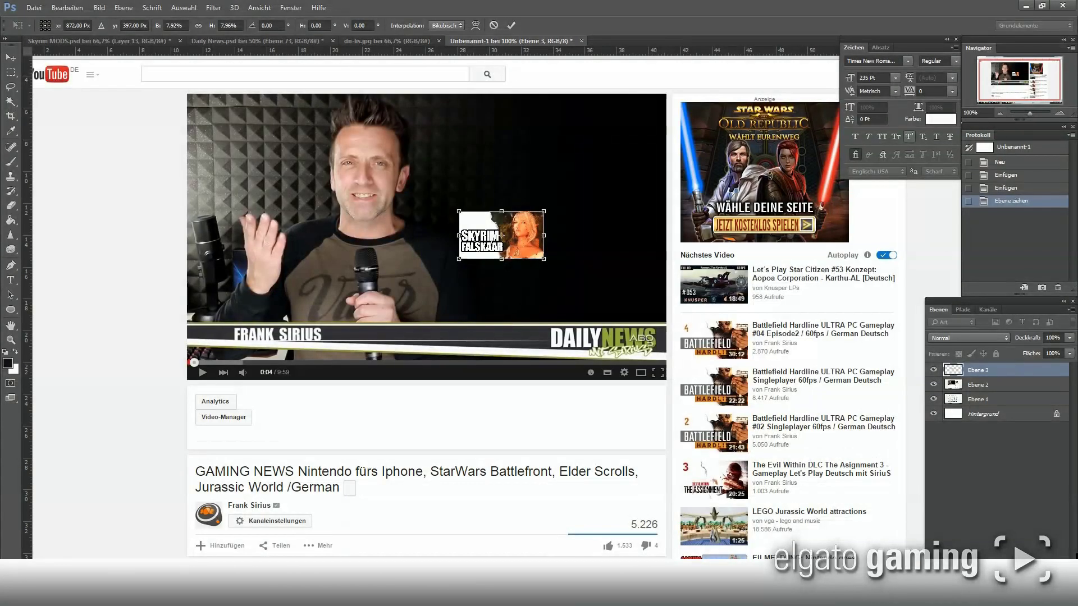
pyautogui.moveTo(515, 242)
pyautogui.mouseDown()
pyautogui.moveTo(734, 332)
pyautogui.moveTo(748, 320)
pyautogui.mouseUp()
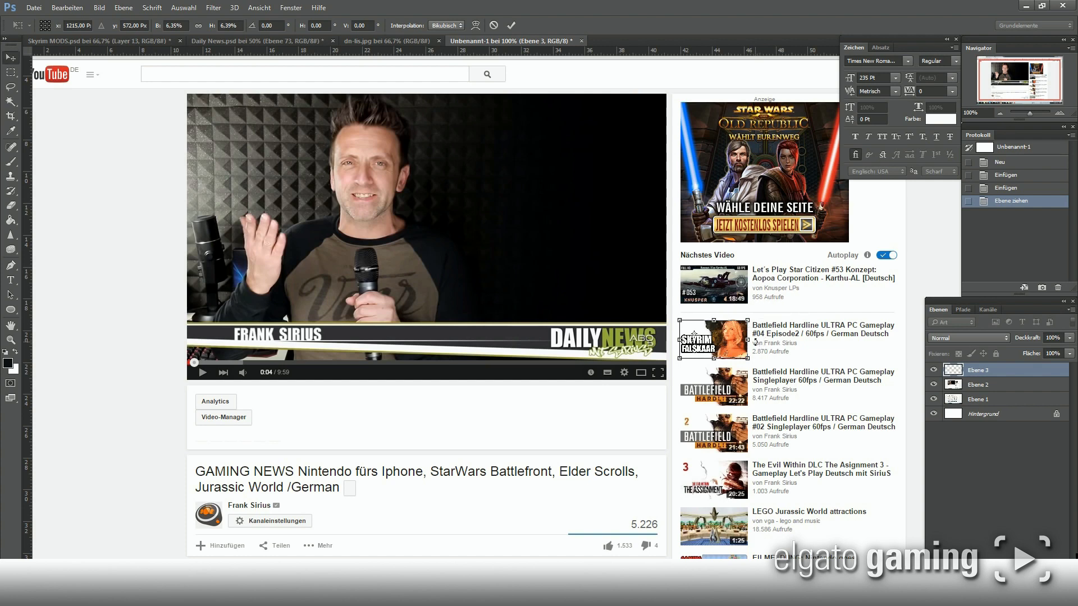
pyautogui.press('Return')
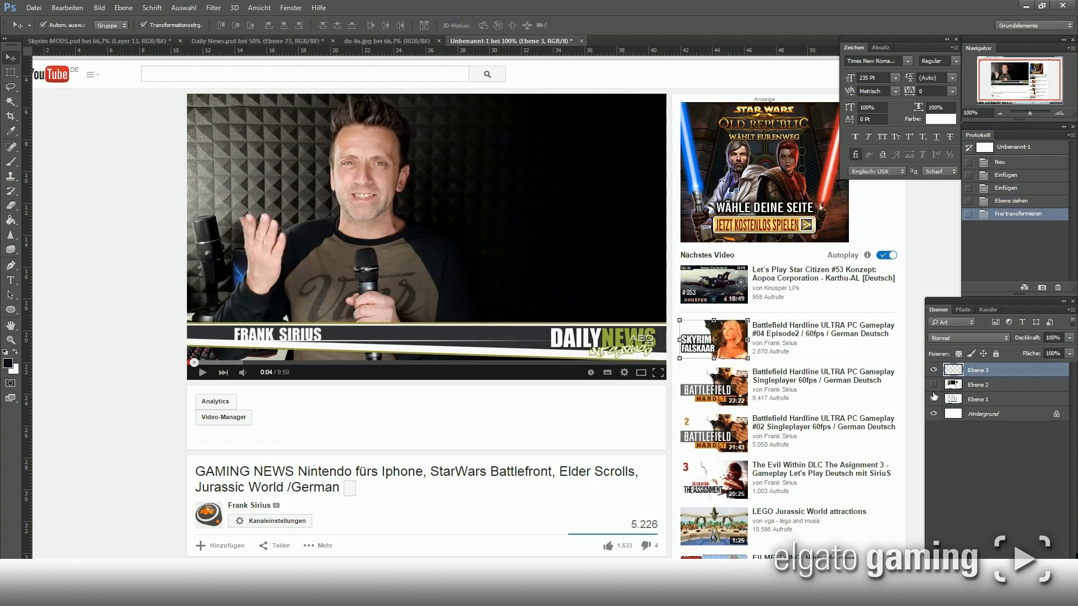
pyautogui.click(933, 385)
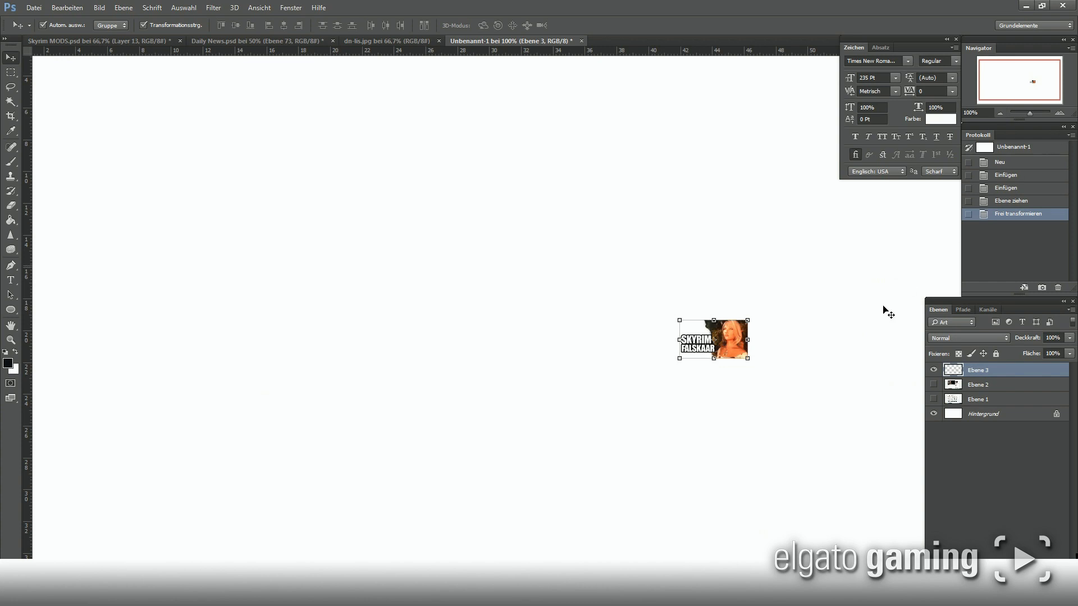
# Step: Deselect the thumbnail and compare the Daily News thumbnail at several Navigator zoom levels
pyautogui.click(841, 321)
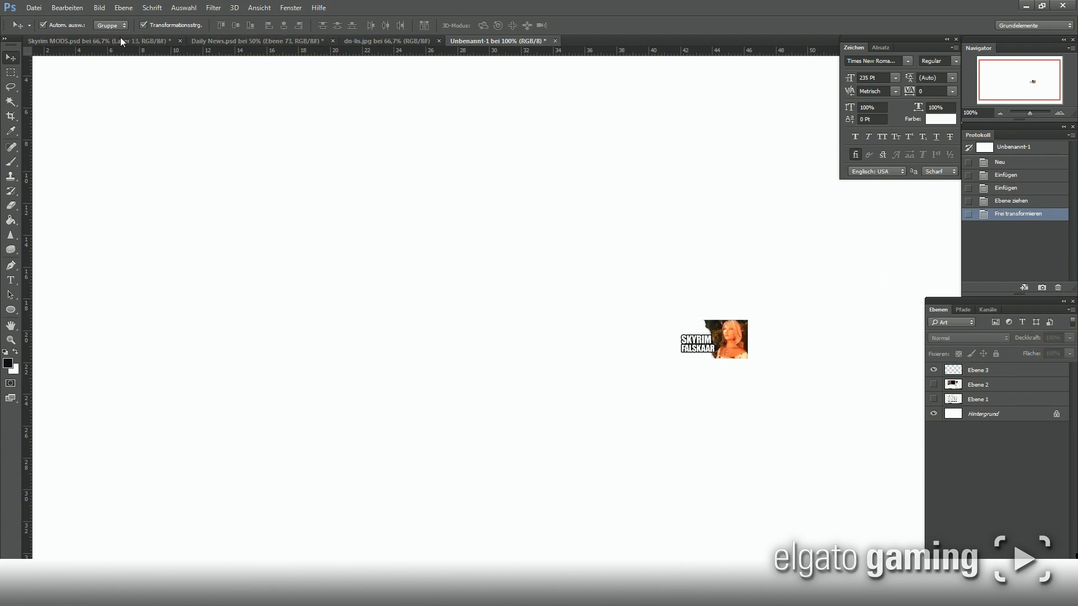
pyautogui.click(227, 42)
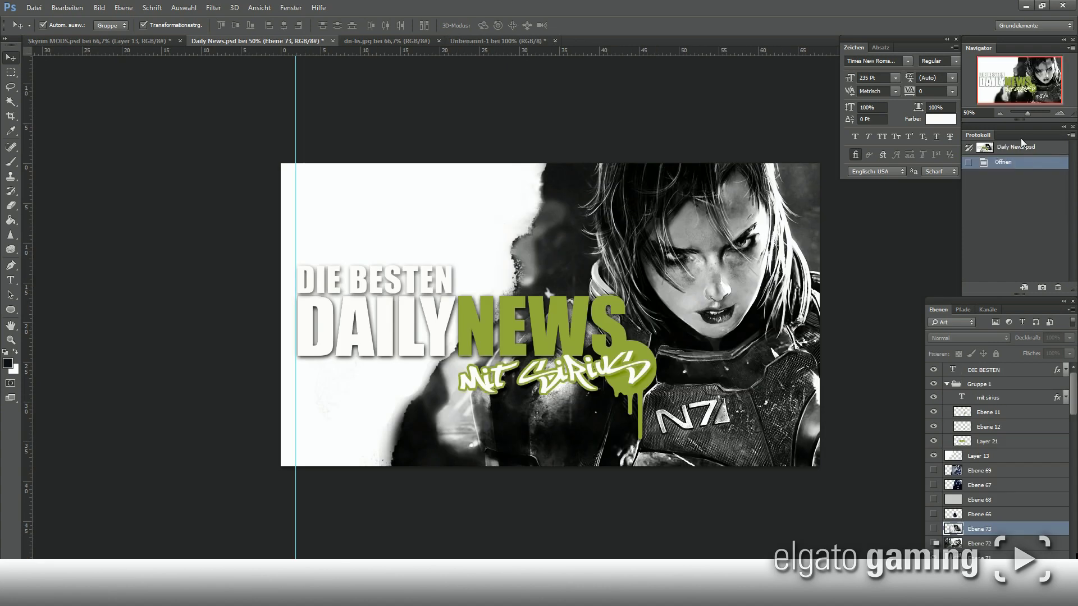
pyautogui.click(999, 112)
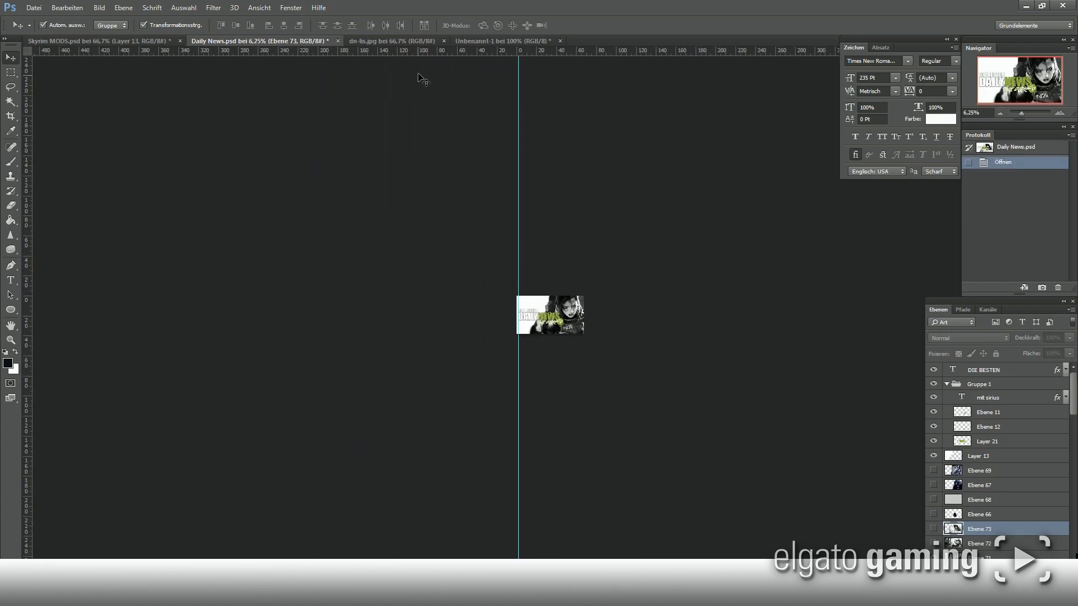
pyautogui.click(483, 42)
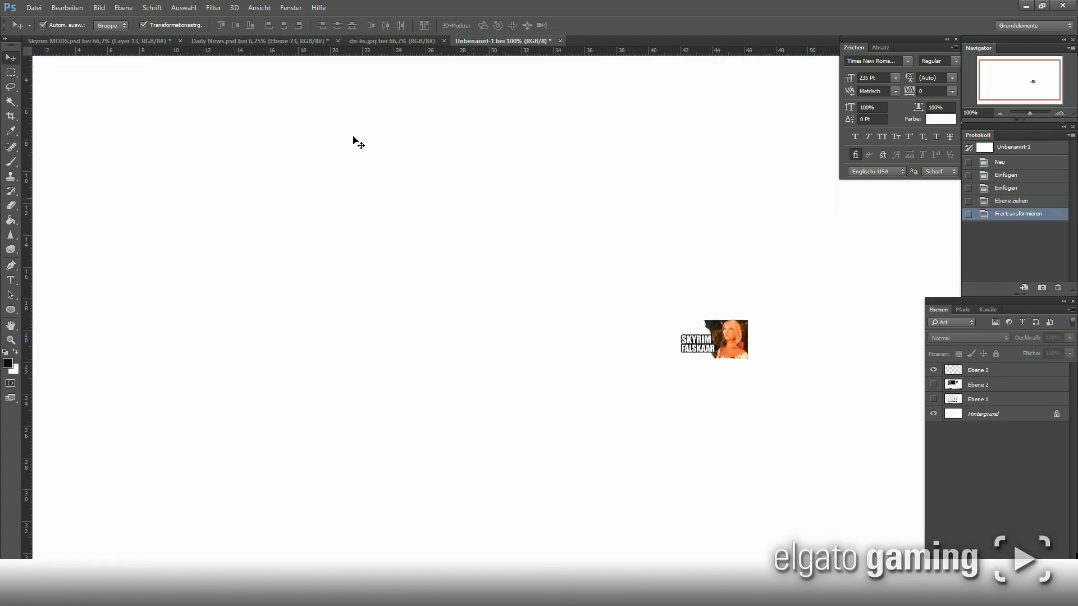
pyautogui.click(283, 42)
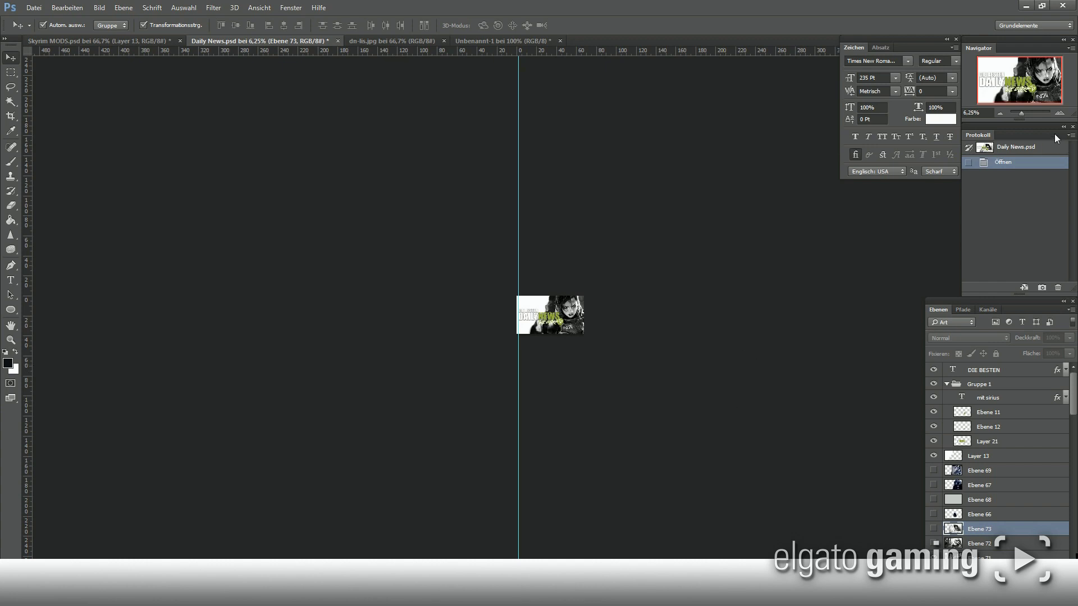
pyautogui.click(1058, 114)
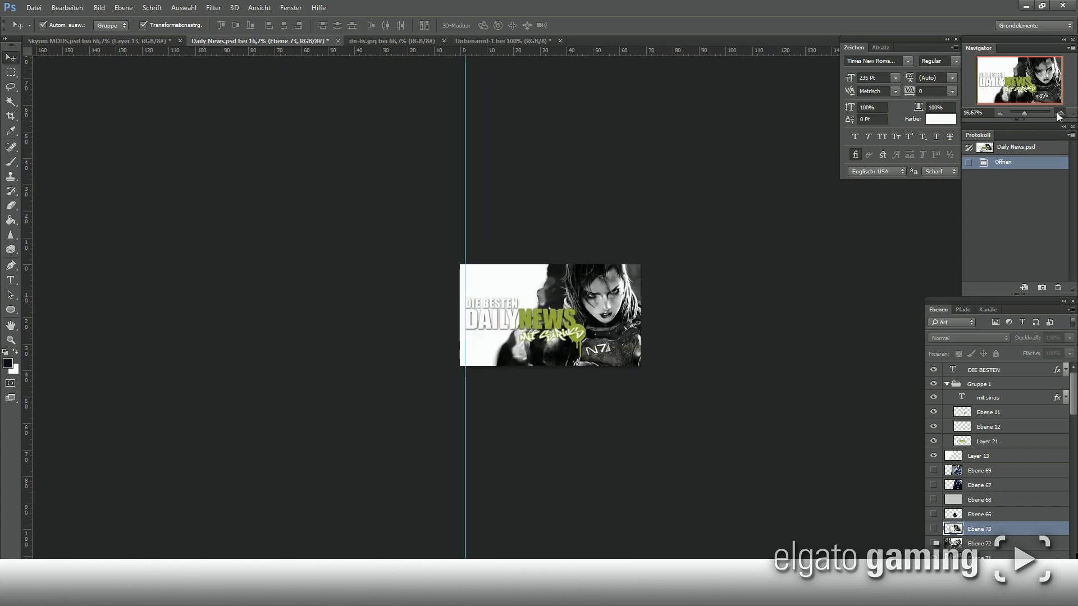
pyautogui.click(1059, 113)
pyautogui.click(1002, 112)
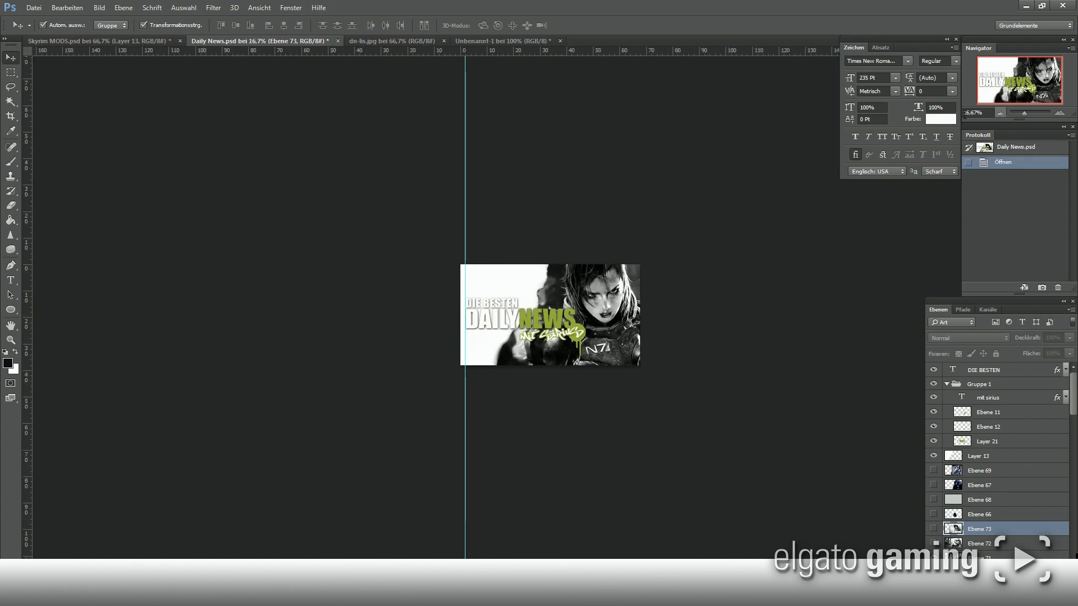
# Step: In the mock-up, show the channel-page screenshot Ebene 1 and select the Skyrim thumbnail Ebene 3
pyautogui.click(497, 43)
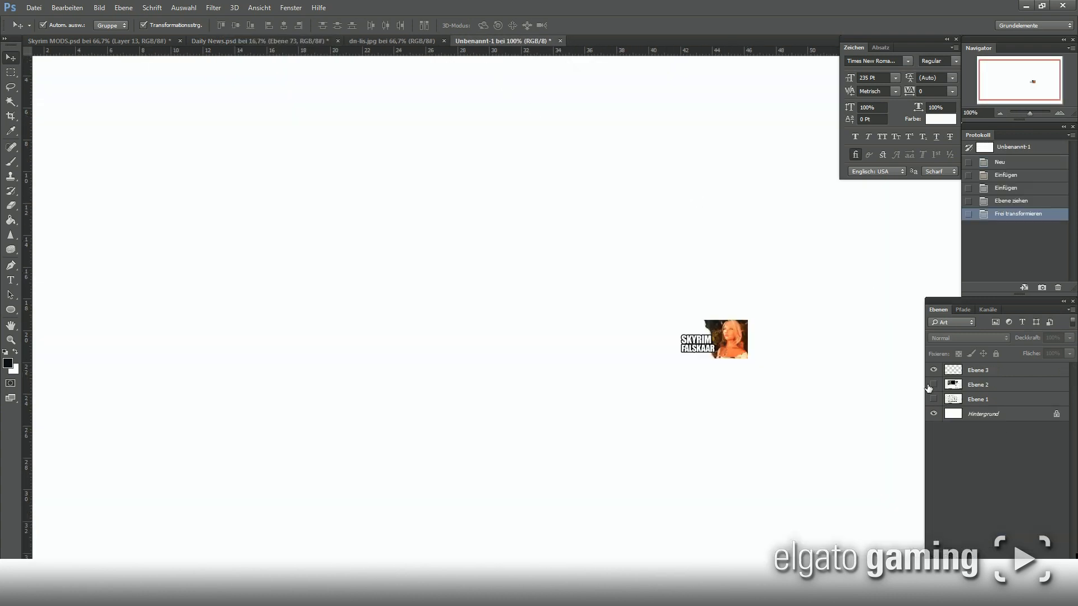
pyautogui.click(980, 399)
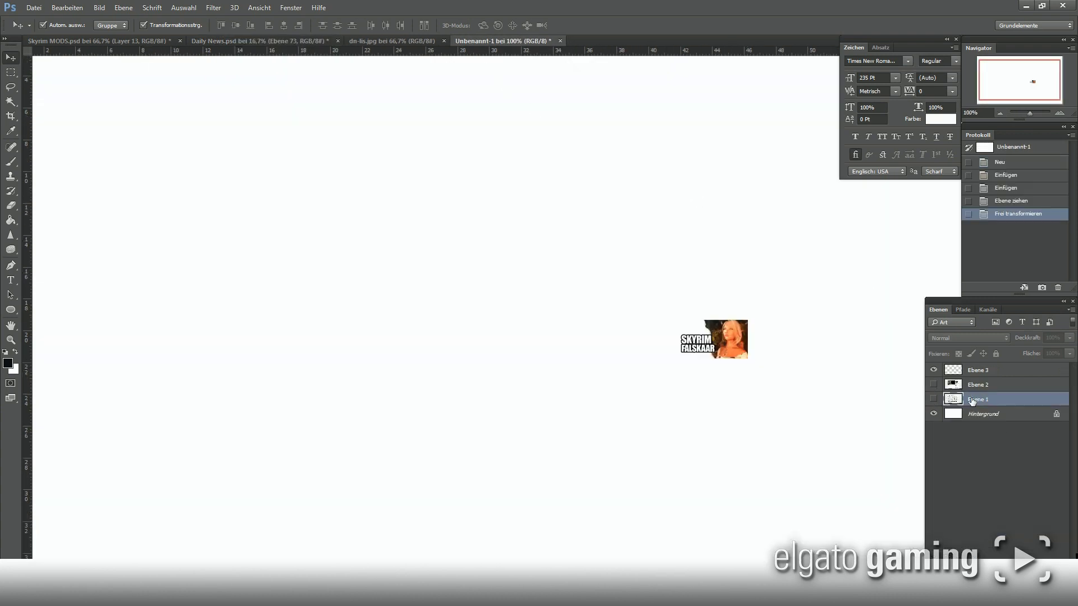
pyautogui.click(934, 399)
pyautogui.click(707, 341)
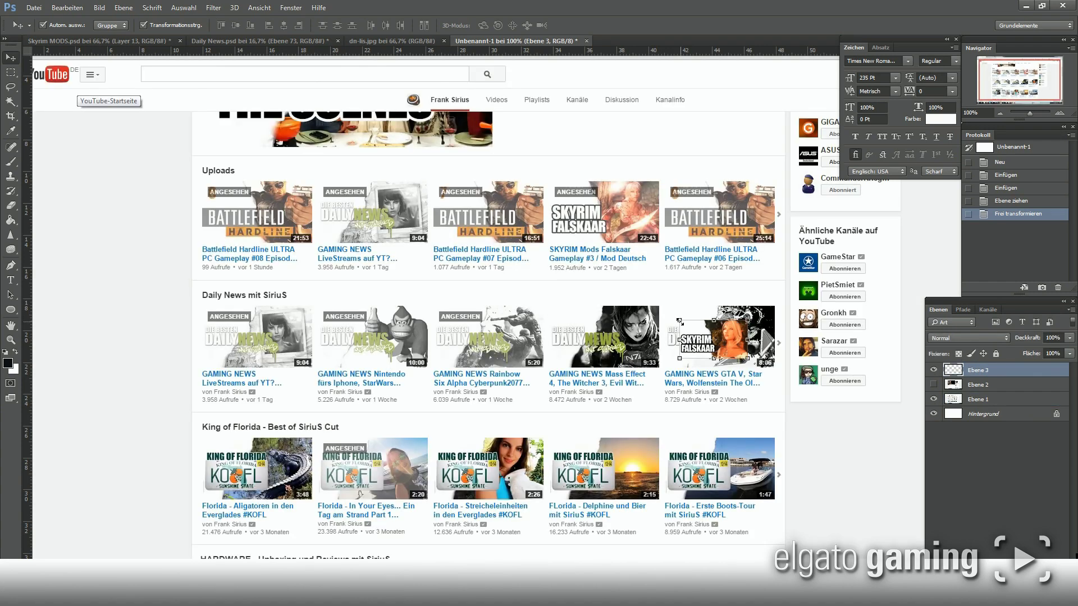
# Step: Resize the Skyrim thumbnail to fit the Daily News shelf slot, then bring up Daily News.psd
pyautogui.moveTo(680, 322); pyautogui.dragTo(621, 304)
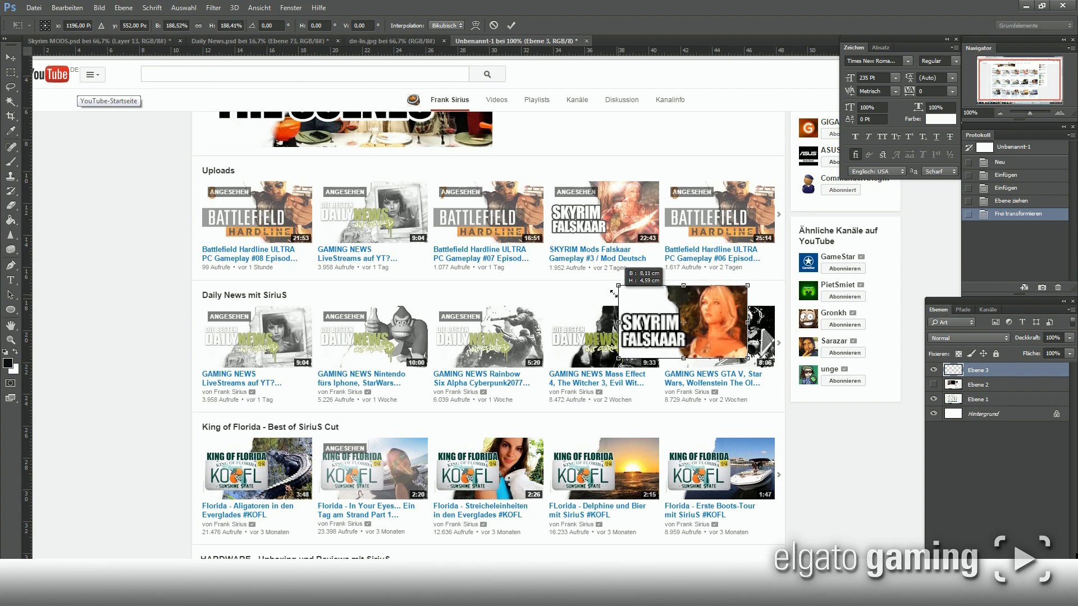
pyautogui.moveTo(621, 304); pyautogui.dragTo(563, 313)
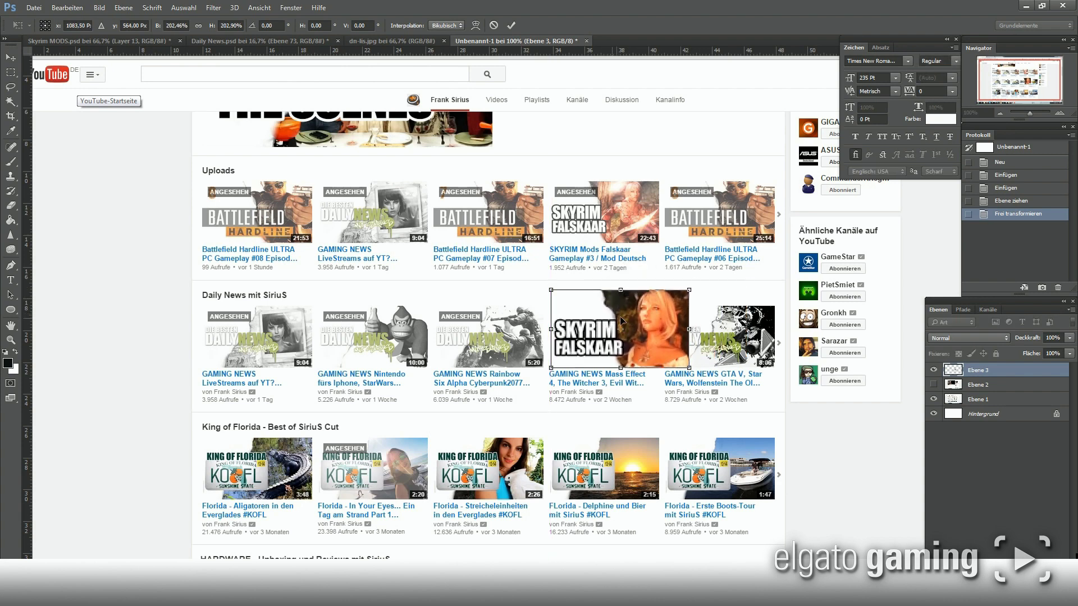
pyautogui.moveTo(690, 291); pyautogui.dragTo(676, 292)
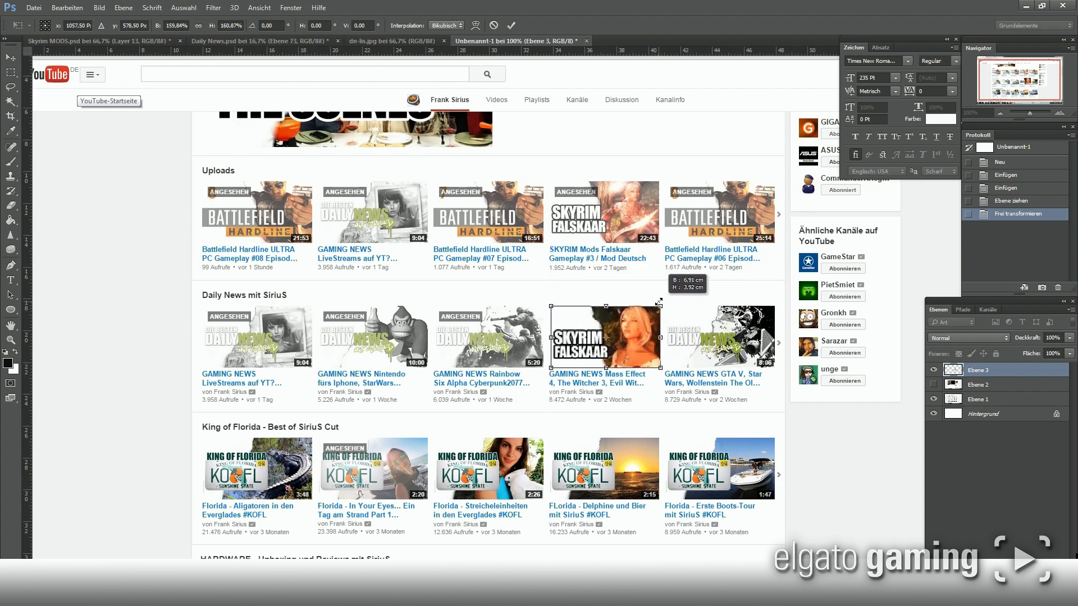
pyautogui.press('Return')
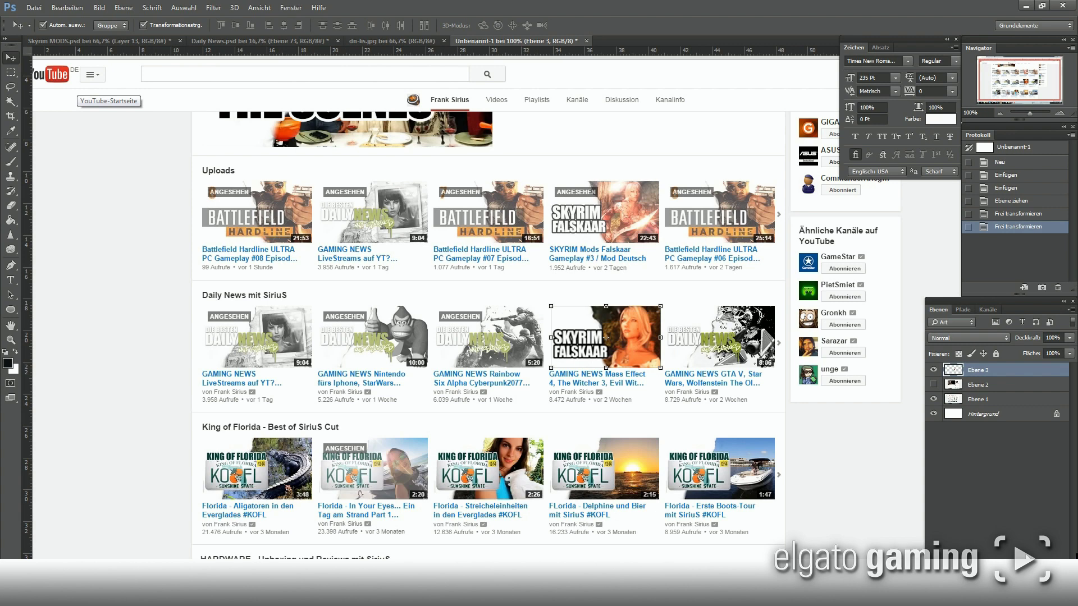
pyautogui.click(292, 42)
# Step: Zoom in and out across Daily News.psd with the Navigator, then bring Skyrim MODS.psd back to front
pyautogui.click(1002, 112)
pyautogui.click(1060, 113)
pyautogui.click(1060, 114)
pyautogui.click(1060, 113)
pyautogui.click(1059, 114)
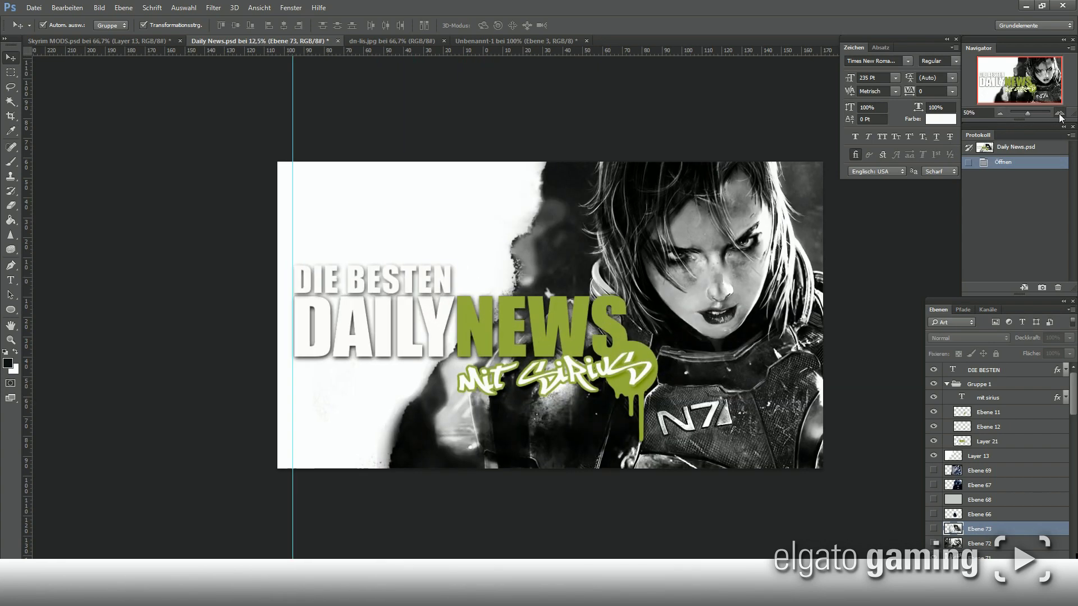
pyautogui.click(999, 114)
pyautogui.click(1000, 114)
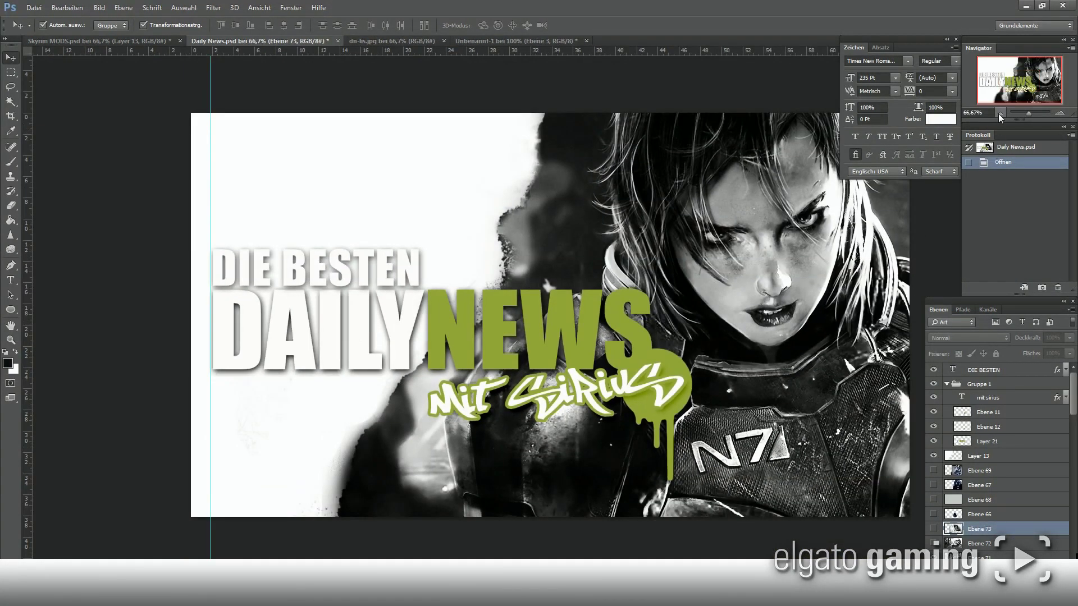
pyautogui.click(1060, 113)
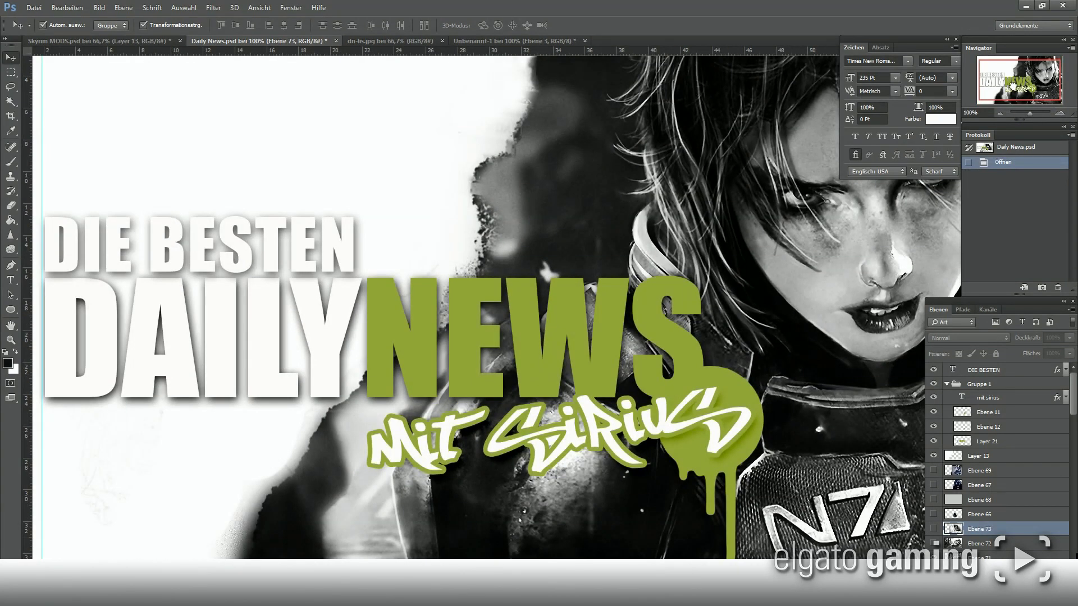
pyautogui.moveTo(1031, 83); pyautogui.dragTo(1033, 79)
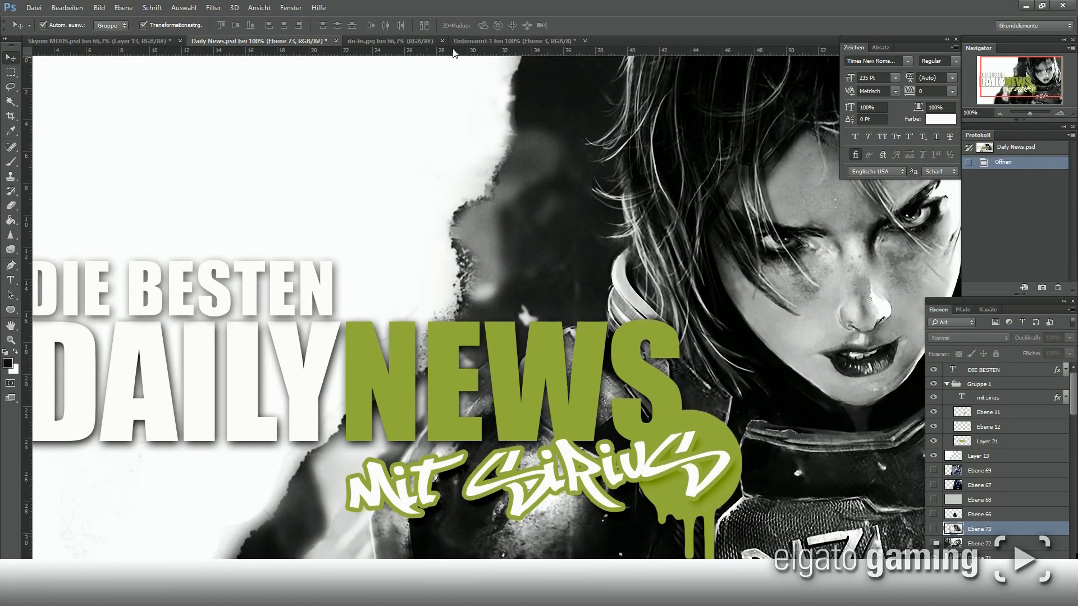
pyautogui.click(996, 114)
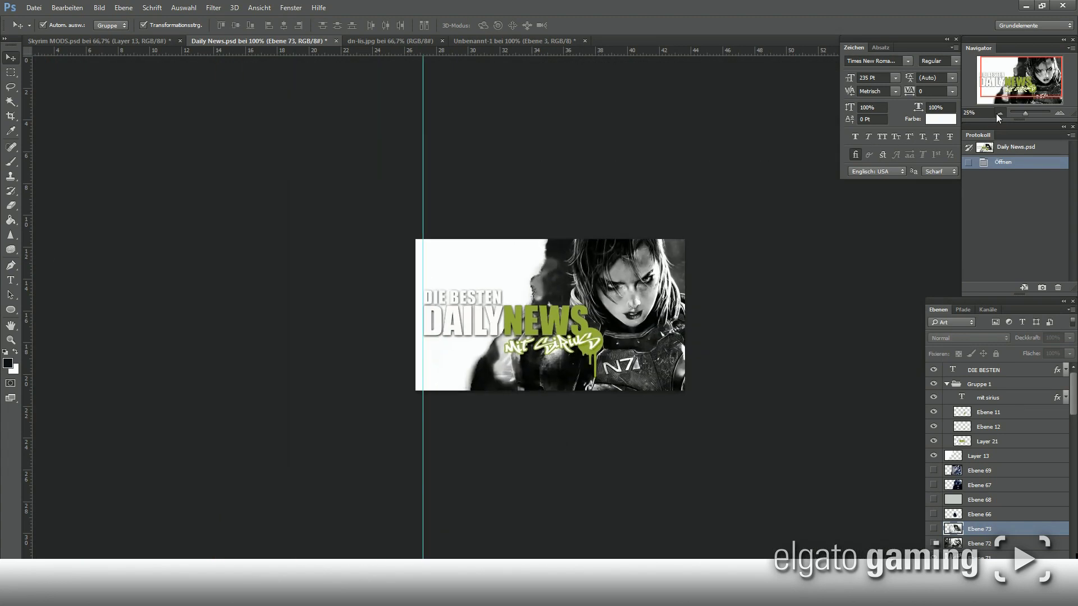
pyautogui.click(997, 114)
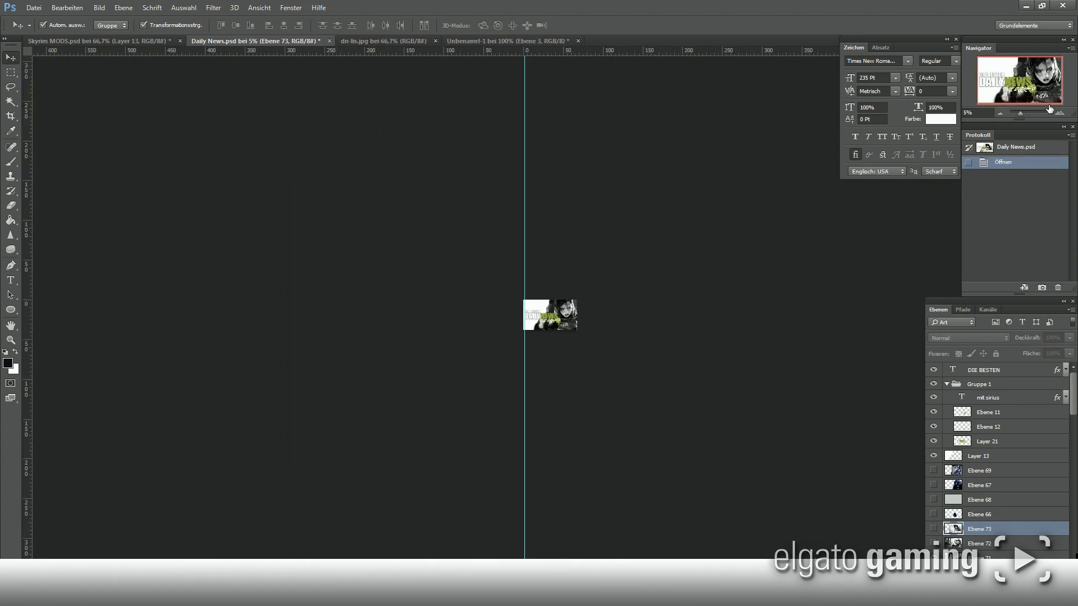
pyautogui.click(997, 114)
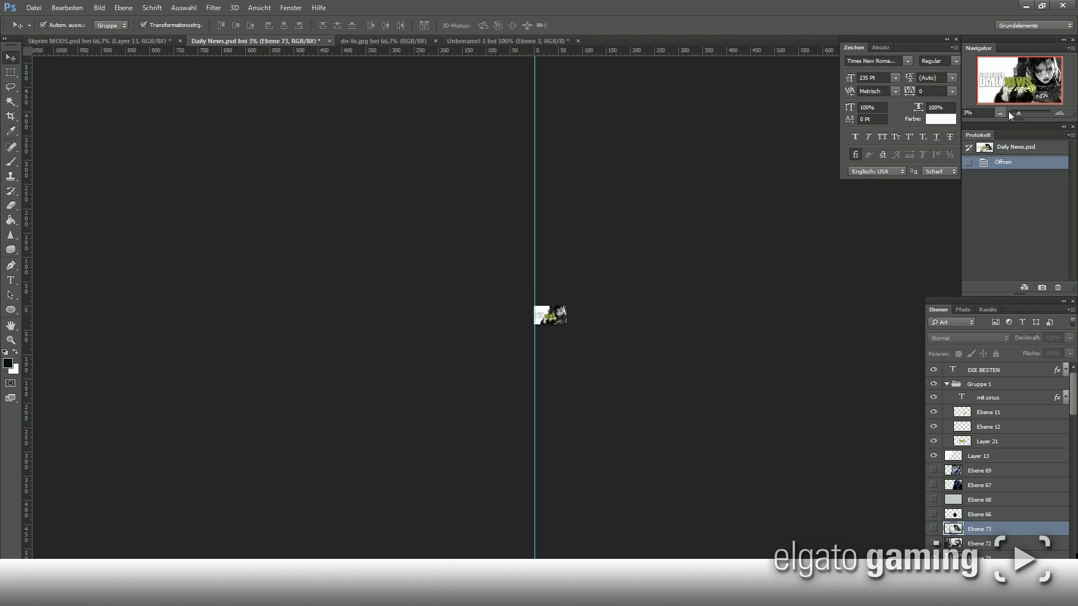
pyautogui.click(1060, 113)
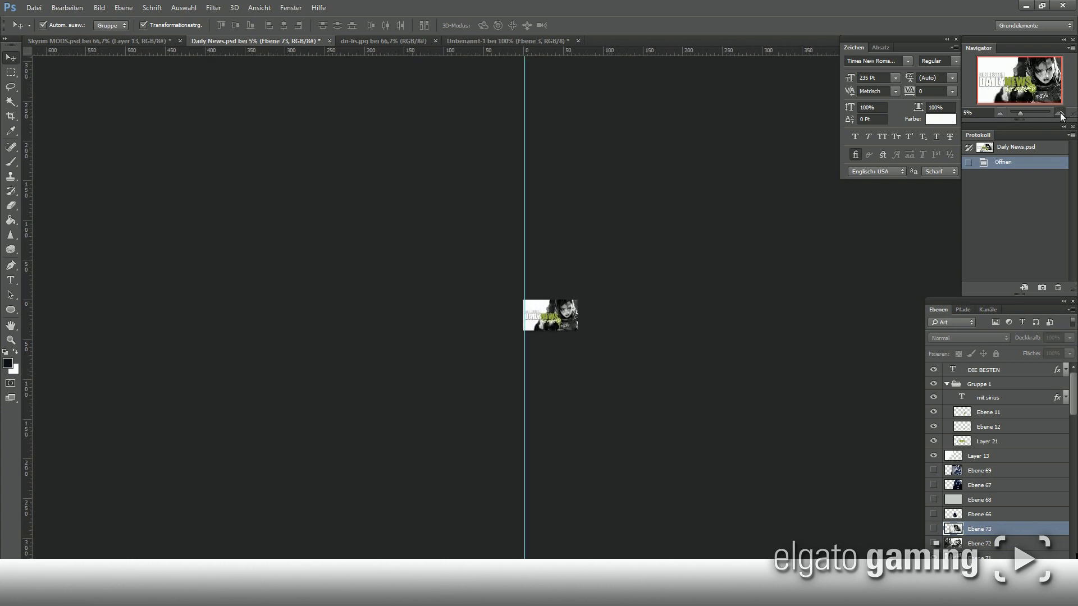
pyautogui.click(1059, 114)
pyautogui.click(1059, 113)
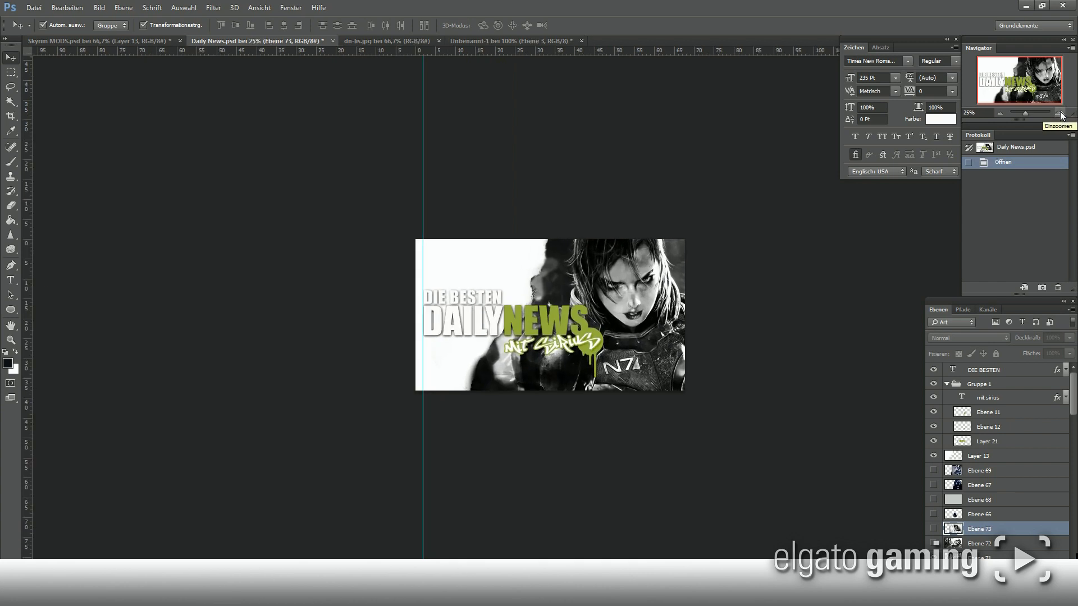
pyautogui.click(96, 41)
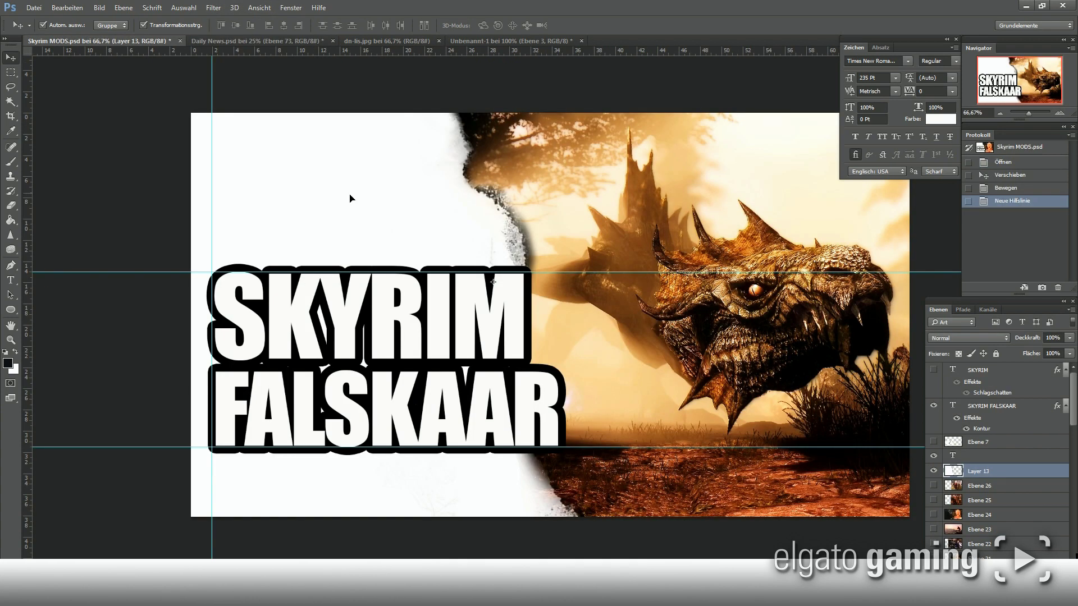
# Step: Hide Layer 13 and fill a wide black band on a new layer at 57% opacity
pyautogui.click(934, 472)
pyautogui.moveTo(596, 188); pyautogui.dragTo(506, 188)
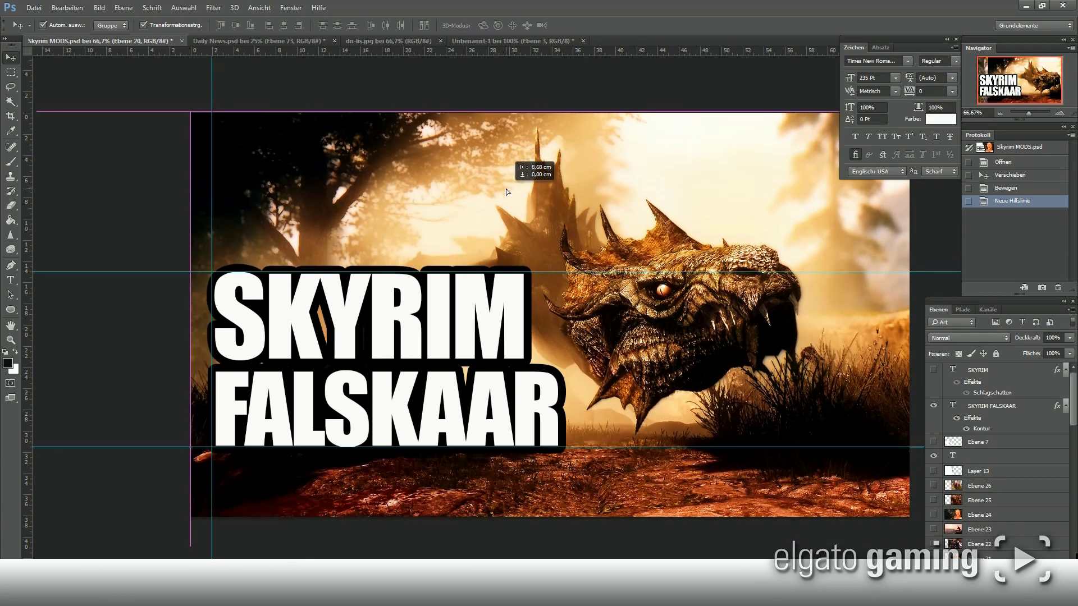
pyautogui.click(10, 73)
pyautogui.moveTo(191, 307); pyautogui.dragTo(909, 437)
pyautogui.click(1028, 521)
pyautogui.press('g')
pyautogui.click(550, 371)
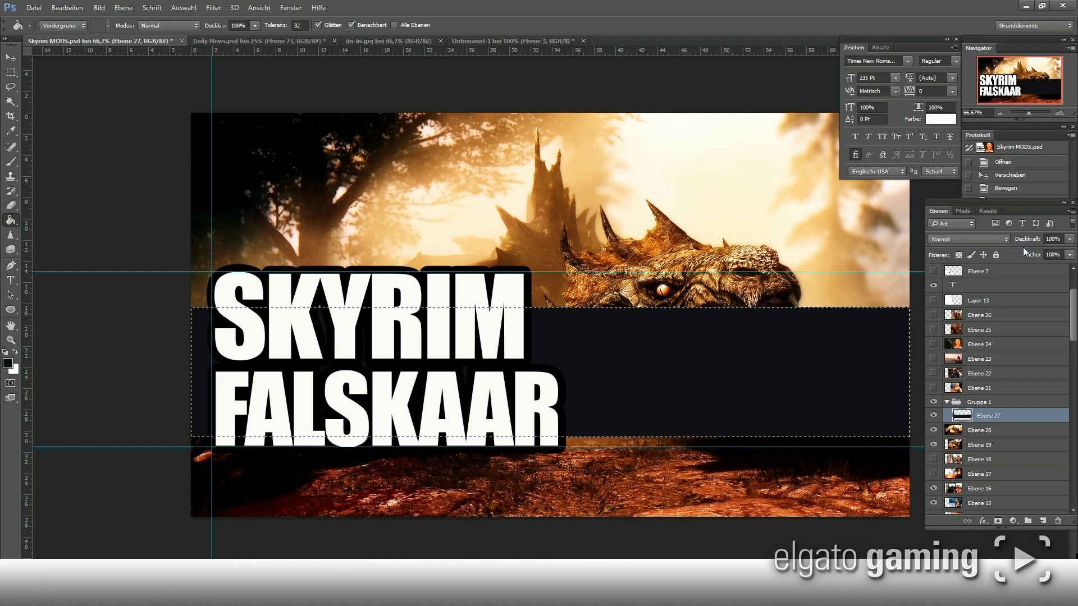
pyautogui.moveTo(1070, 239); pyautogui.dragTo(1045, 251)
pyautogui.hotkey('ctrl', 'd')
# Step: Join FALSKAAR onto the SKYRIM line of the title and shift the dragon background up
pyautogui.scroll(2, 999, 337)
pyautogui.doubleClick(952, 271)
pyautogui.press('BackSpace')
pyautogui.hotkey('ctrl', 'Return')
pyautogui.press('v')
pyautogui.moveTo(591, 291); pyautogui.dragTo(586, 267)
# Step: Nudge the dark band down and move the title onto it
pyautogui.doubleClick(1010, 452)
pyautogui.press('Escape')
pyautogui.hotkey('shift', 'Down')
pyautogui.hotkey('shift', 'Down')
pyautogui.hotkey('shift', 'Down')
pyautogui.hotkey('shift', 'Down')
pyautogui.hotkey('shift', 'Down')
pyautogui.hotkey('shift', 'Down')
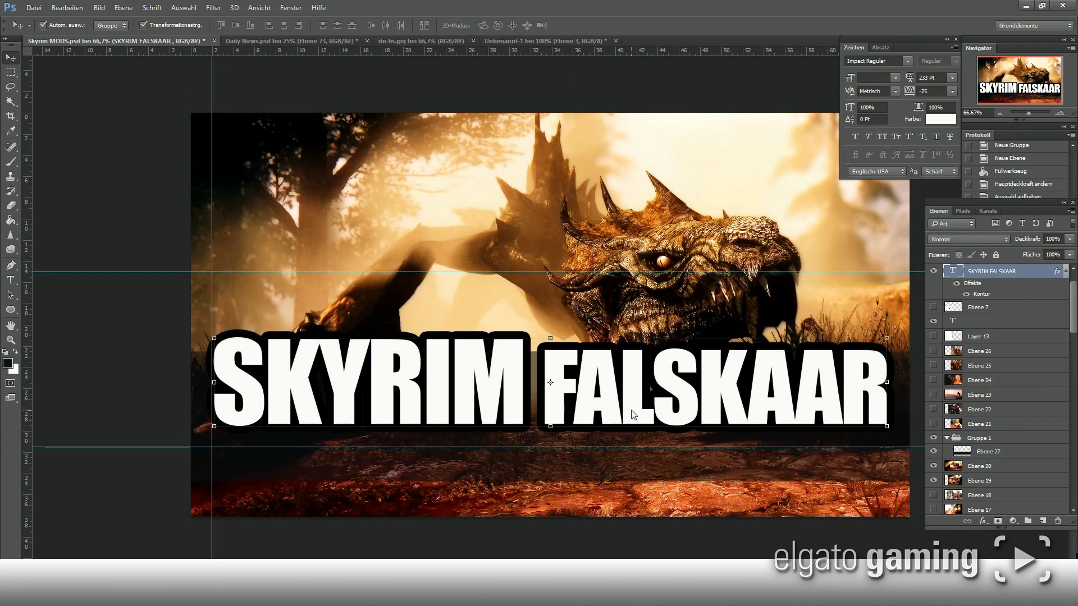
pyautogui.moveTo(631, 377); pyautogui.dragTo(633, 415)
# Step: Give the dark band a white stroke outline via its layer style
pyautogui.doubleClick(1017, 453)
pyautogui.click(618, 197)
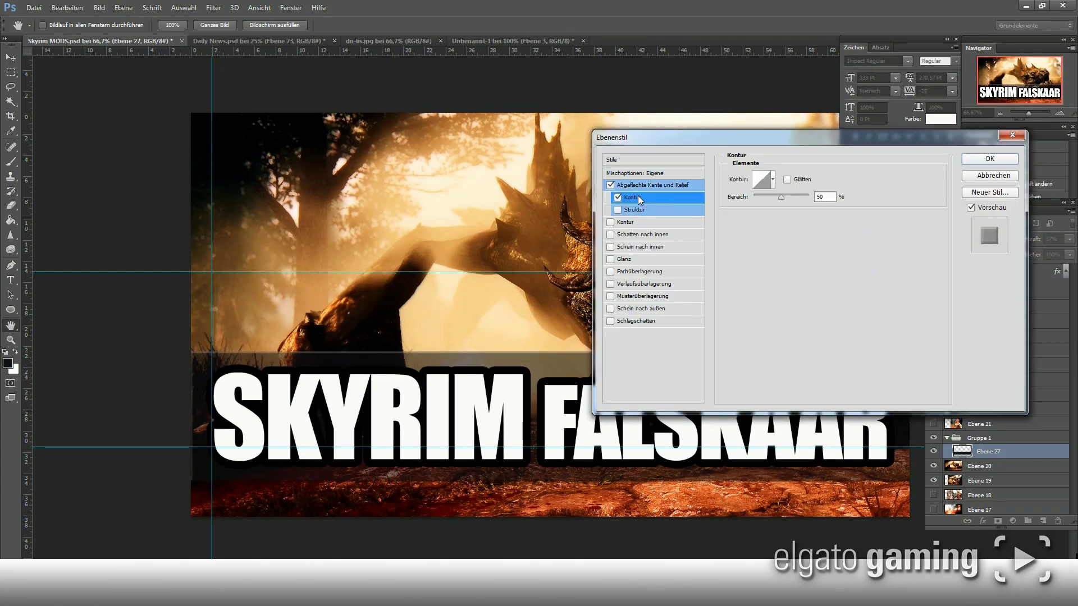
pyautogui.click(624, 222)
pyautogui.click(755, 252)
pyautogui.click(718, 359)
pyautogui.click(984, 380)
pyautogui.moveTo(772, 175); pyautogui.dragTo(777, 179)
pyautogui.press('Return')
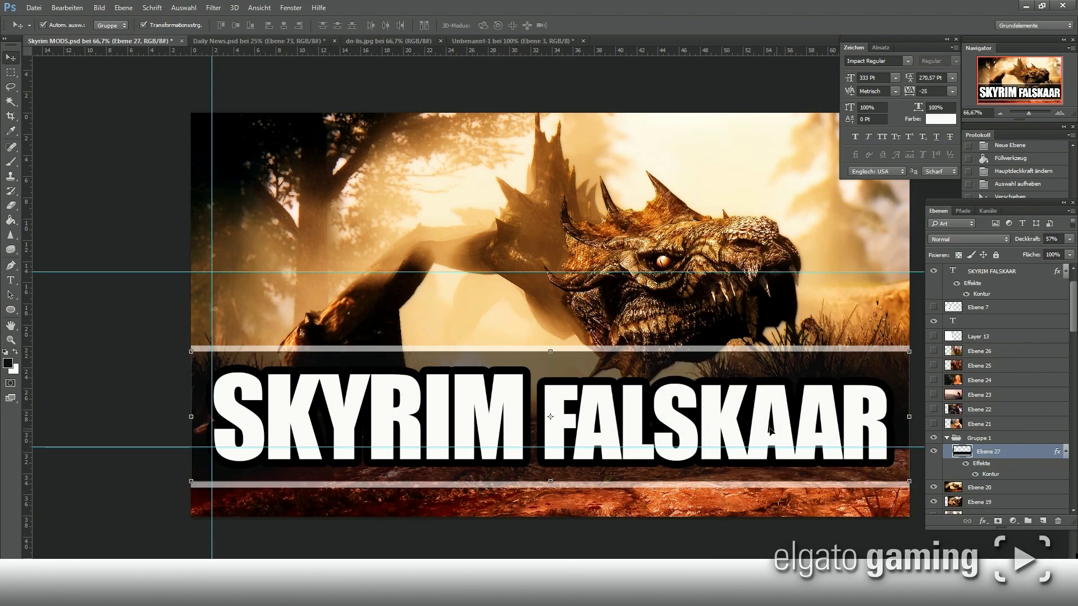
# Step: Change the title font to Trajan Pro
pyautogui.doubleClick(952, 270)
pyautogui.click(907, 61)
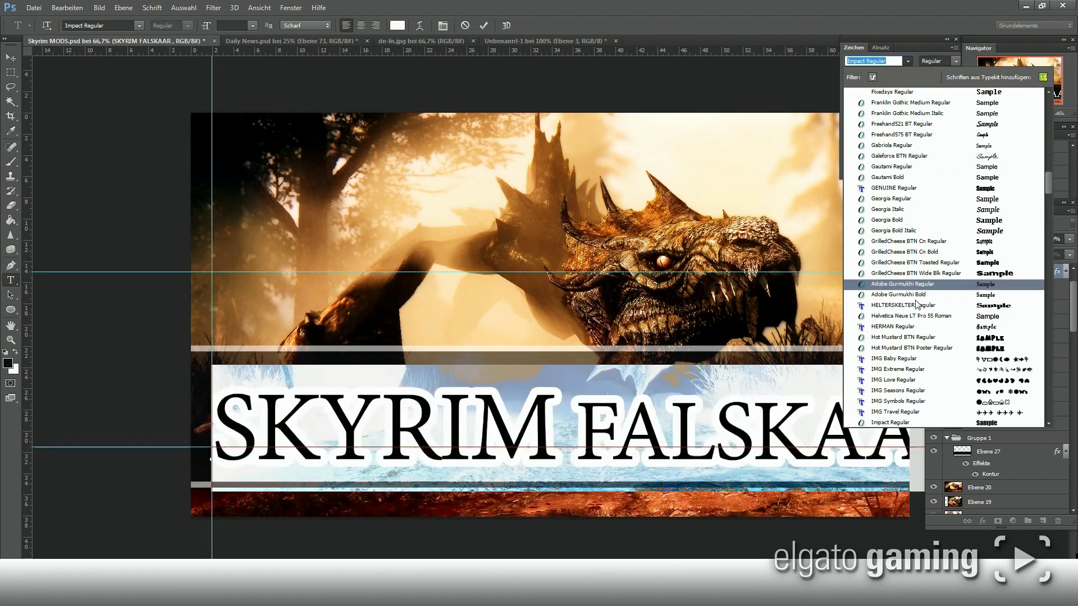
pyautogui.scroll(10, 988, 185)
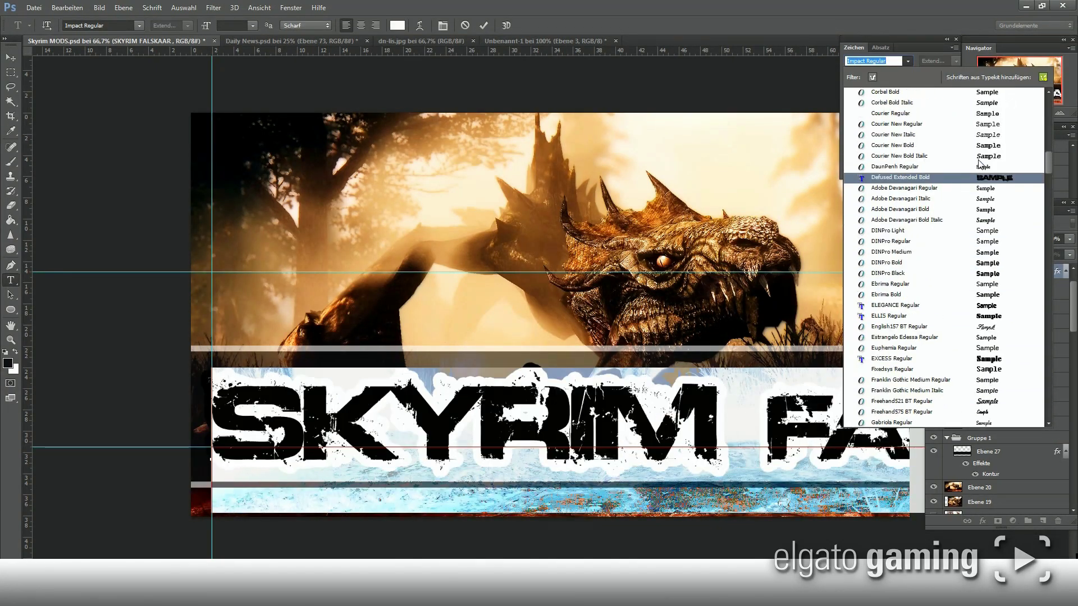
pyautogui.scroll(-5, 988, 224)
pyautogui.click(897, 171)
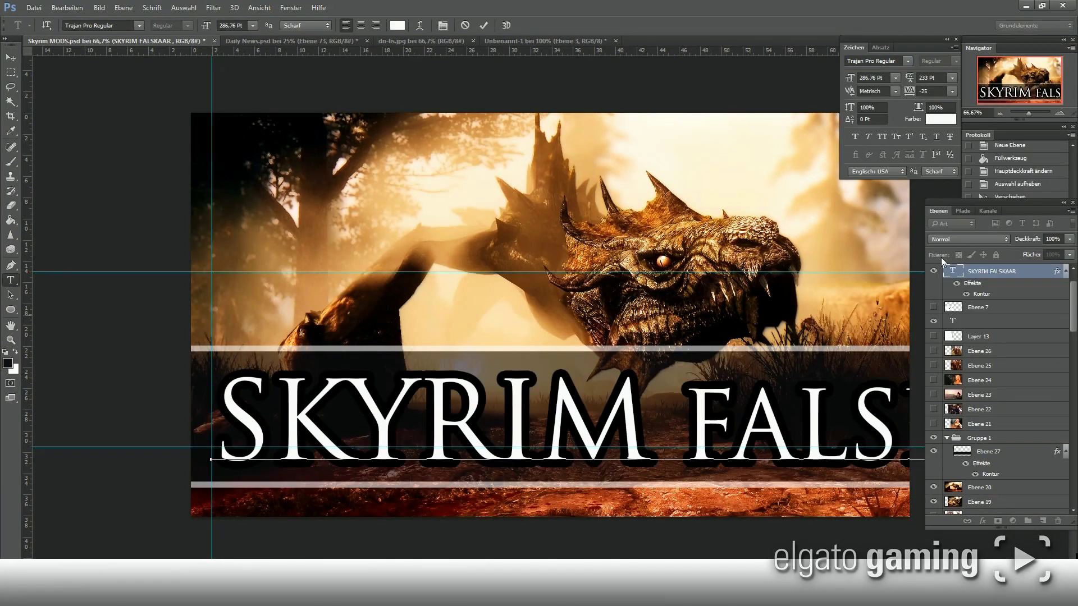
# Step: Break the title onto two lines and centre it over the band
pyautogui.doubleClick(941, 257)
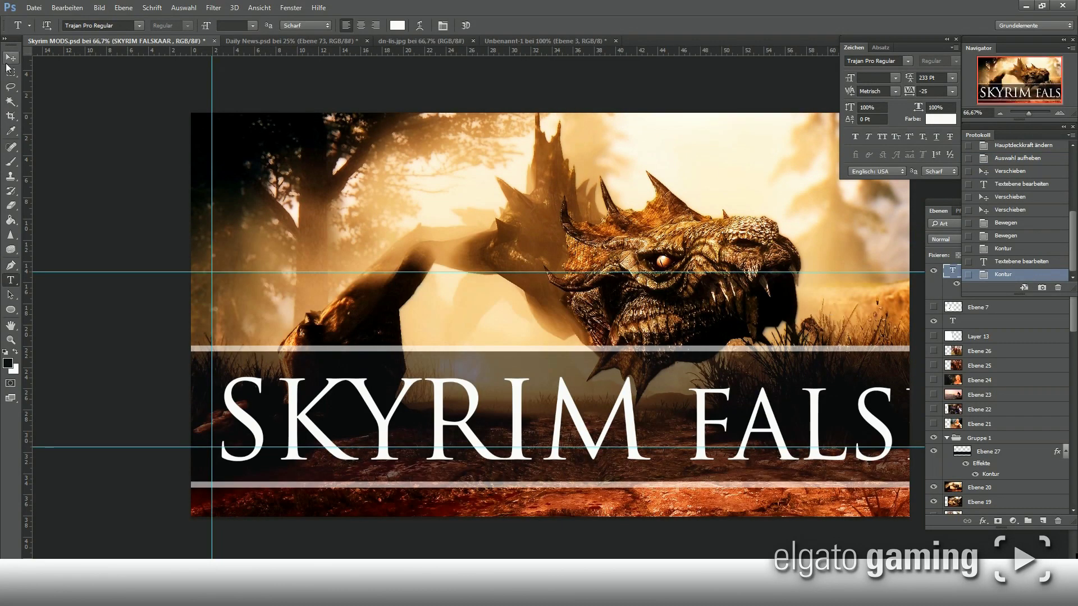
pyautogui.press('v')
pyautogui.moveTo(541, 336); pyautogui.dragTo(532, 265)
pyautogui.press('t')
pyautogui.click(645, 308)
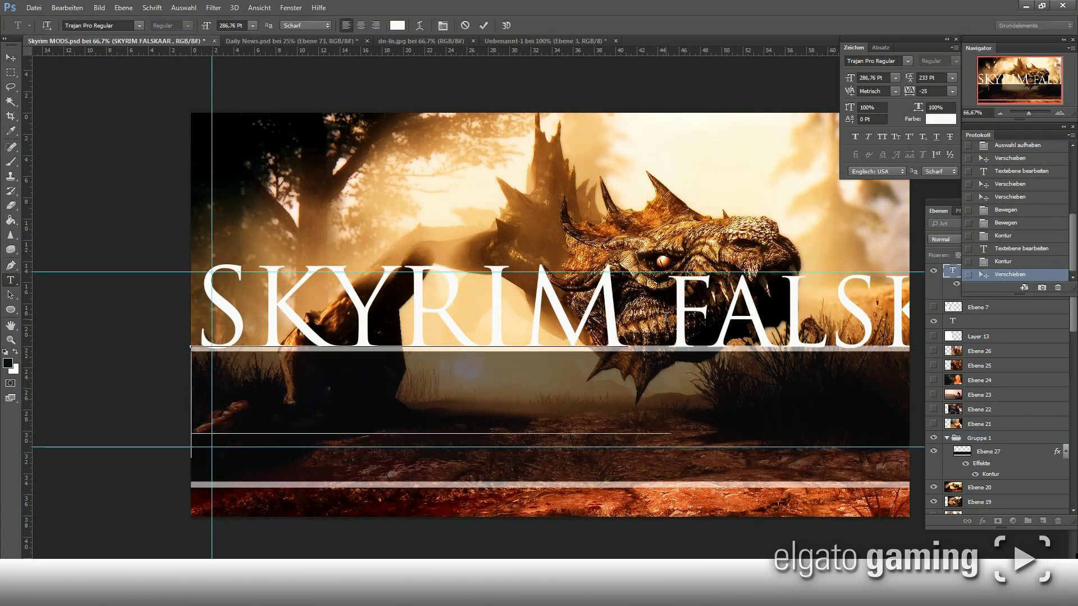
pyautogui.press('Return')
pyautogui.click(10, 57)
pyautogui.moveTo(417, 261); pyautogui.dragTo(555, 306)
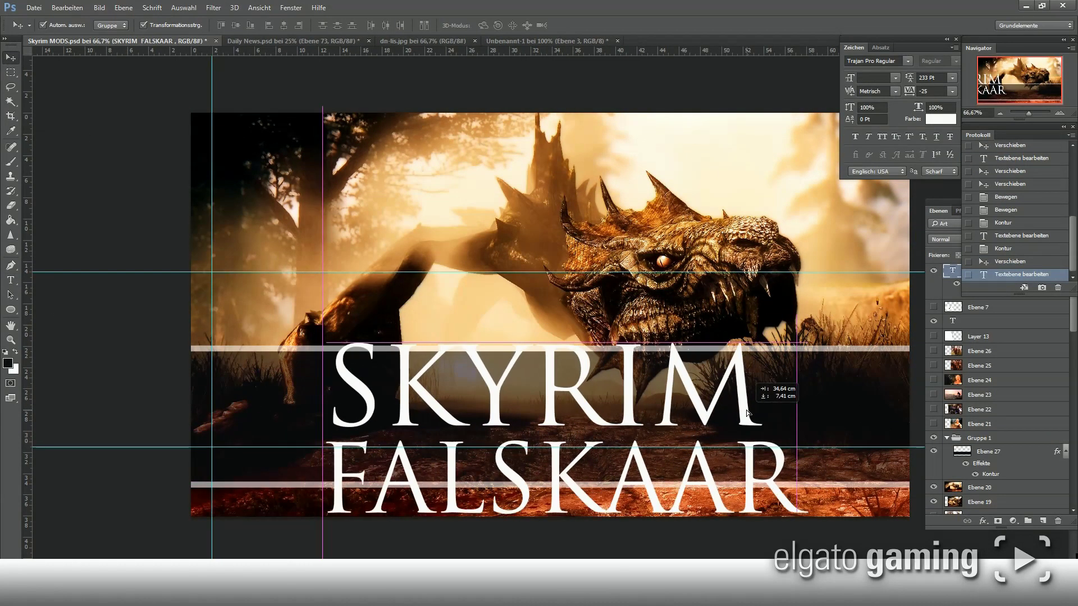
# Step: Free-transform the title to reshape its proportions and recentre it on the band
pyautogui.hotkey('ctrl', 't')
pyautogui.moveTo(570, 301); pyautogui.dragTo(570, 357)
pyautogui.moveTo(323, 449); pyautogui.dragTo(250, 447)
pyautogui.moveTo(772, 412); pyautogui.dragTo(786, 412)
pyautogui.moveTo(901, 447); pyautogui.dragTo(629, 447)
pyautogui.moveTo(449, 415); pyautogui.dragTo(590, 415)
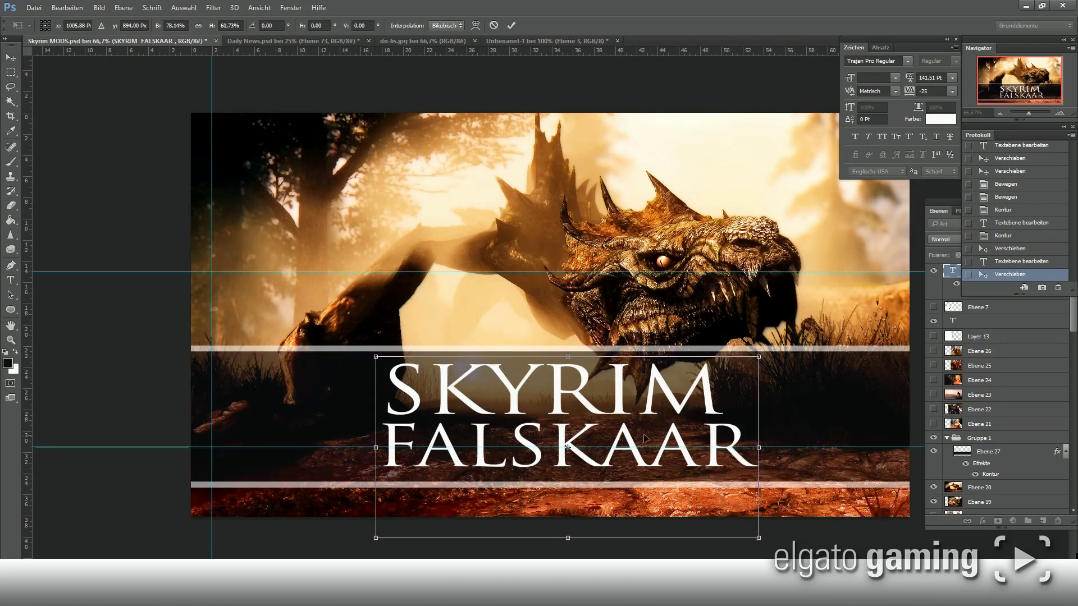
pyautogui.click(10, 57)
pyautogui.click(515, 286)
# Step: Try adding 'LETS PLAY' to the title, then undo it and the transformation
pyautogui.click(10, 280)
pyautogui.click(386, 444)
pyautogui.write('LETS PLAY')
pyautogui.hotkey('ctrl', 'Return')
pyautogui.hotkey('ctrl', 'alt', 'z')
pyautogui.hotkey('ctrl', 'alt', 'z')
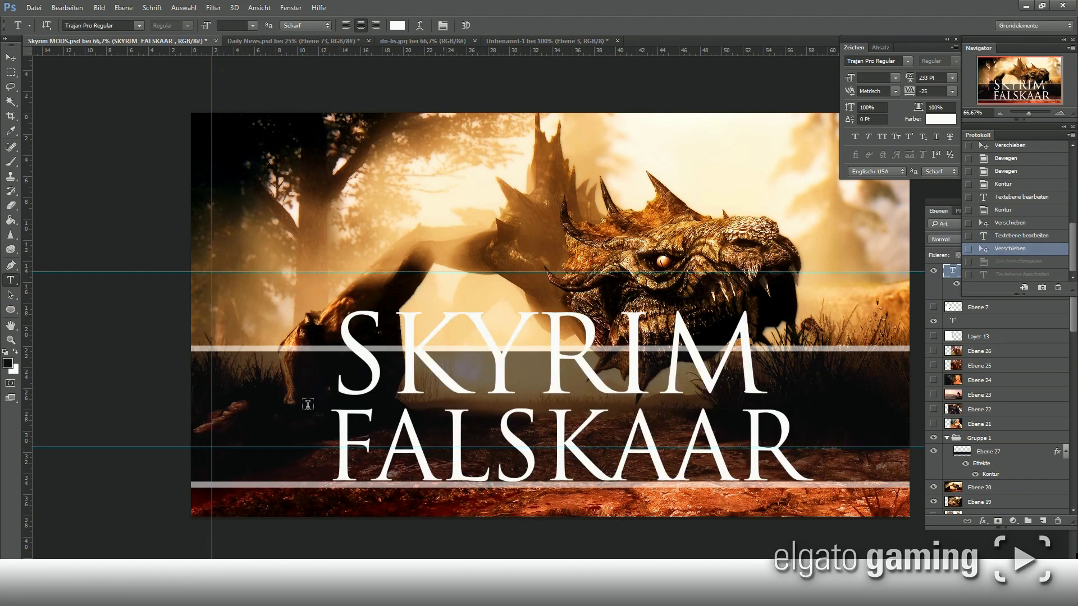
# Step: Rejoin the title onto one line, scale it down, and lower the dark band
pyautogui.click(343, 444)
pyautogui.press('BackSpace')
pyautogui.hotkey('ctrl', 'Return')
pyautogui.hotkey('ctrl', 't')
pyautogui.moveTo(90, 306)
pyautogui.mouseDown()
pyautogui.moveTo(698, 419)
pyautogui.moveTo(364, 420)
pyautogui.mouseUp()
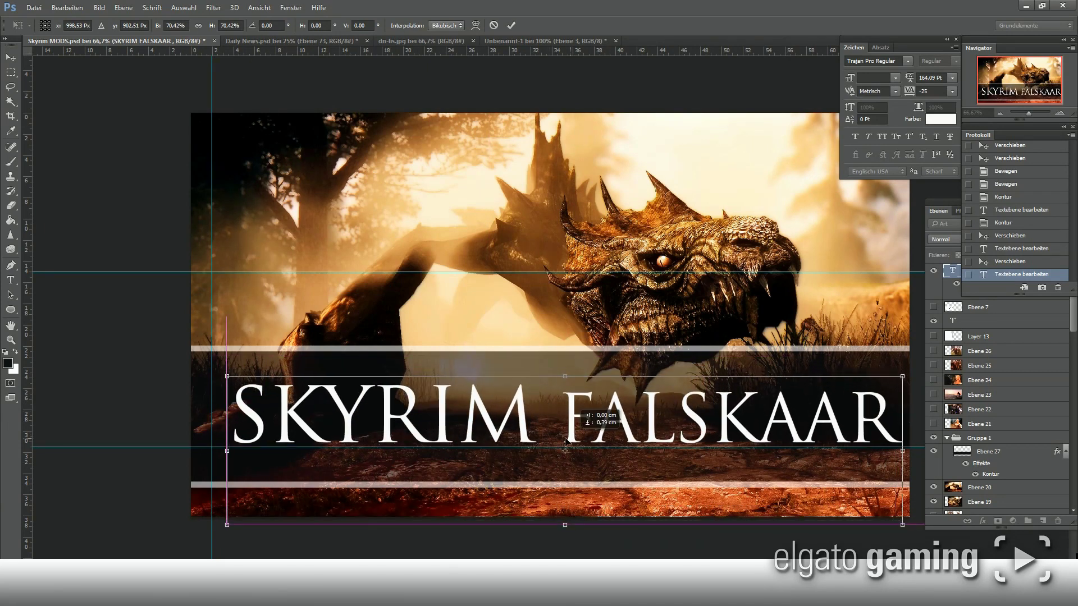
pyautogui.press('Return')
pyautogui.click(988, 451)
pyautogui.moveTo(552, 351); pyautogui.dragTo(552, 377)
# Step: Set the title font size to 180 pt
pyautogui.click(991, 272)
pyautogui.press('t')
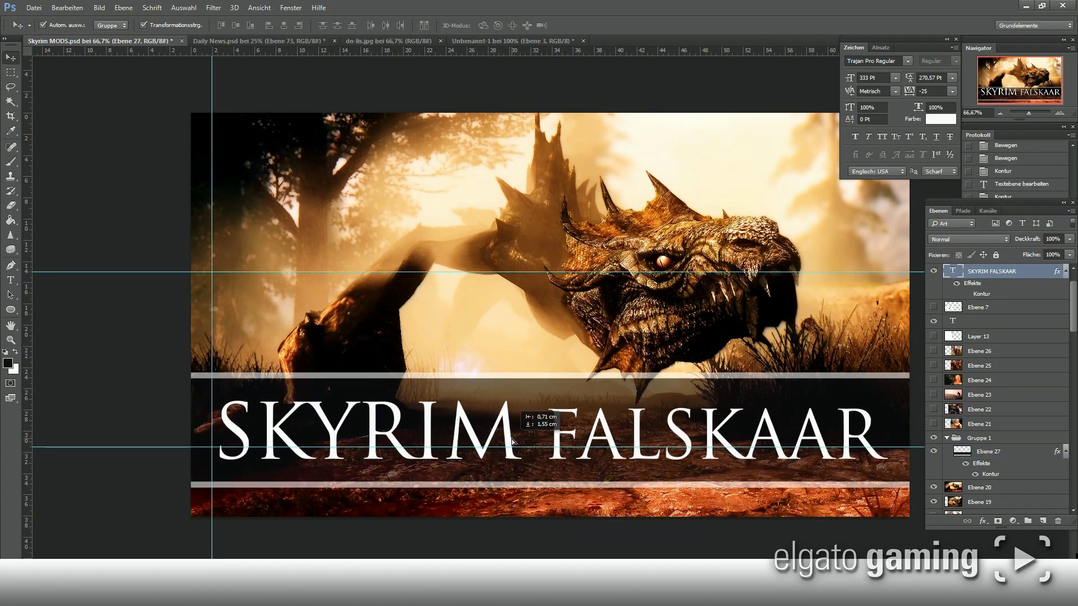
pyautogui.click(876, 77)
pyautogui.write('0')
pyautogui.press('Return')
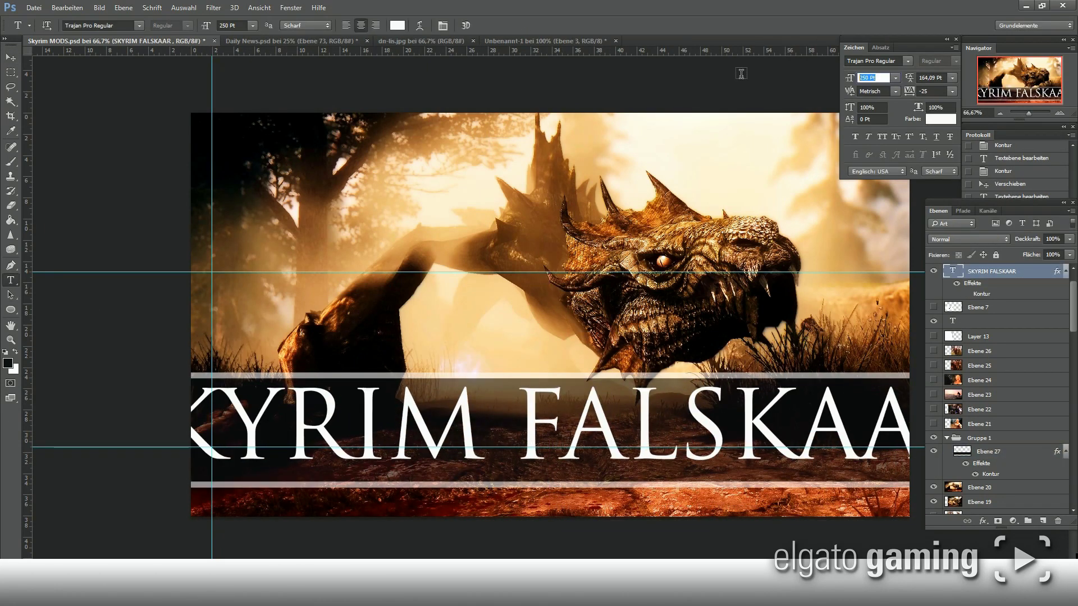
pyautogui.write('200')
pyautogui.press('Return')
pyautogui.write('180')
pyautogui.press('Return')
# Step: Reposition the title on the band and nudge the dragon background up slightly
pyautogui.press('v')
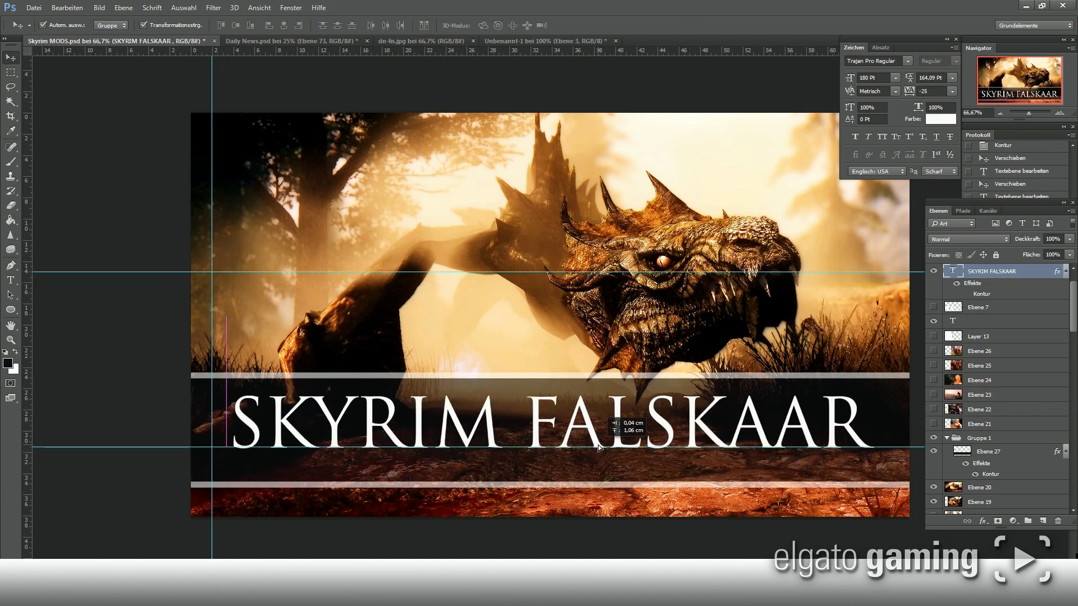
pyautogui.moveTo(519, 449); pyautogui.dragTo(620, 444)
pyautogui.click(696, 309)
pyautogui.press('Up')
pyautogui.press('Up')
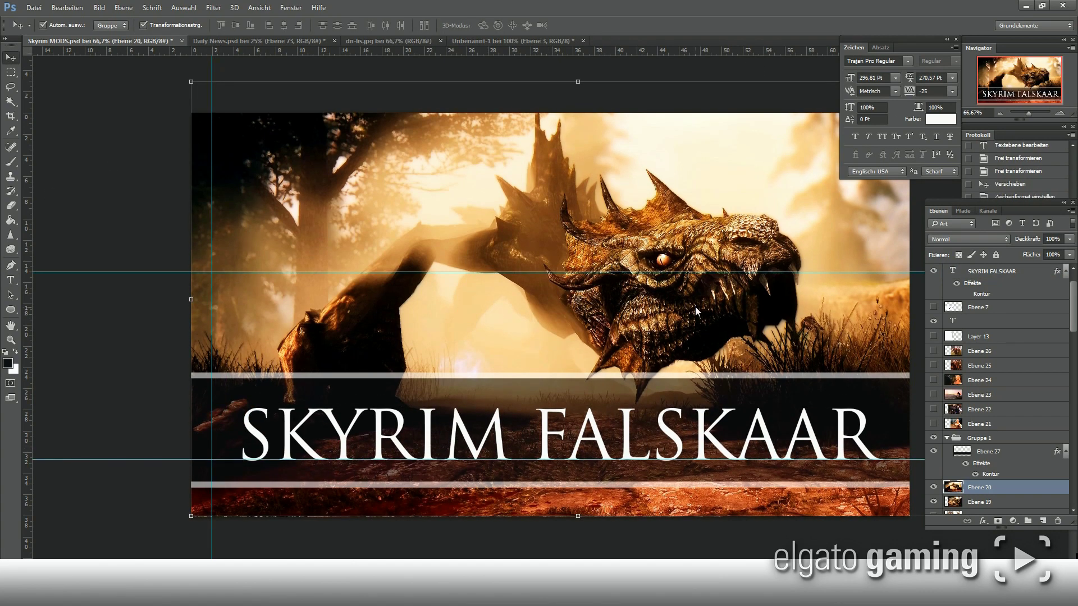
# Step: Draw an elliptical selection and stretch it to fit the image width and height
pyautogui.rightClick(10, 72)
pyautogui.click(56, 84)
pyautogui.moveTo(192, 111); pyautogui.dragTo(645, 552)
pyautogui.click(183, 8)
pyautogui.click(213, 193)
pyautogui.moveTo(645, 345); pyautogui.dragTo(909, 345)
pyautogui.moveTo(197, 346); pyautogui.dragTo(196, 348)
pyautogui.press('Return')
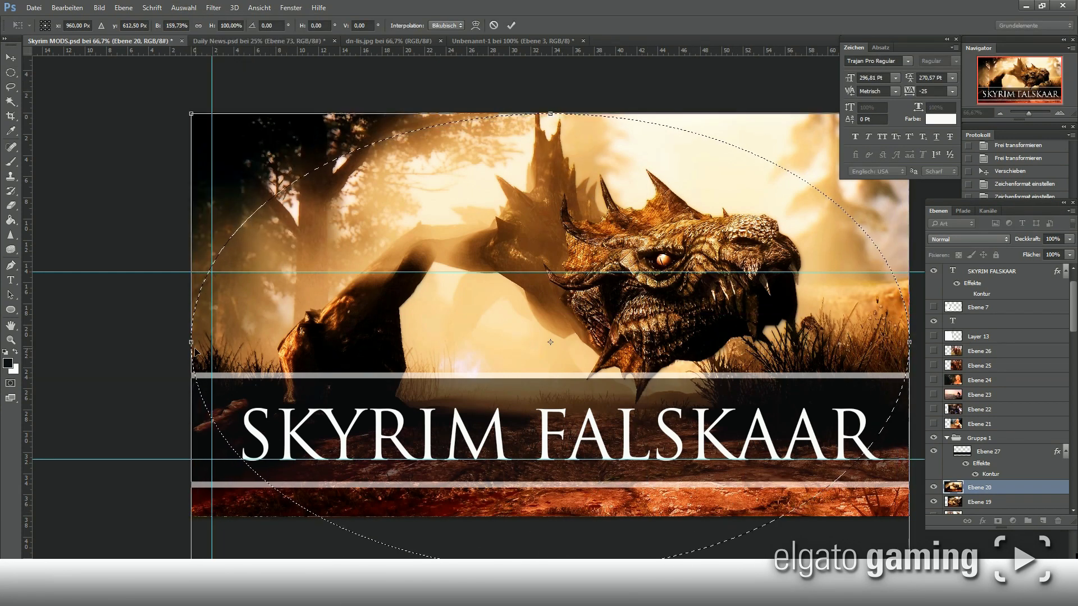
# Step: Invert the oval selection, set white foreground, and try filling a new layer, then undo
pyautogui.click(184, 8)
pyautogui.click(202, 51)
pyautogui.click(8, 363)
pyautogui.click(977, 359)
pyautogui.click(10, 219)
pyautogui.click(1043, 523)
pyautogui.click(730, 124)
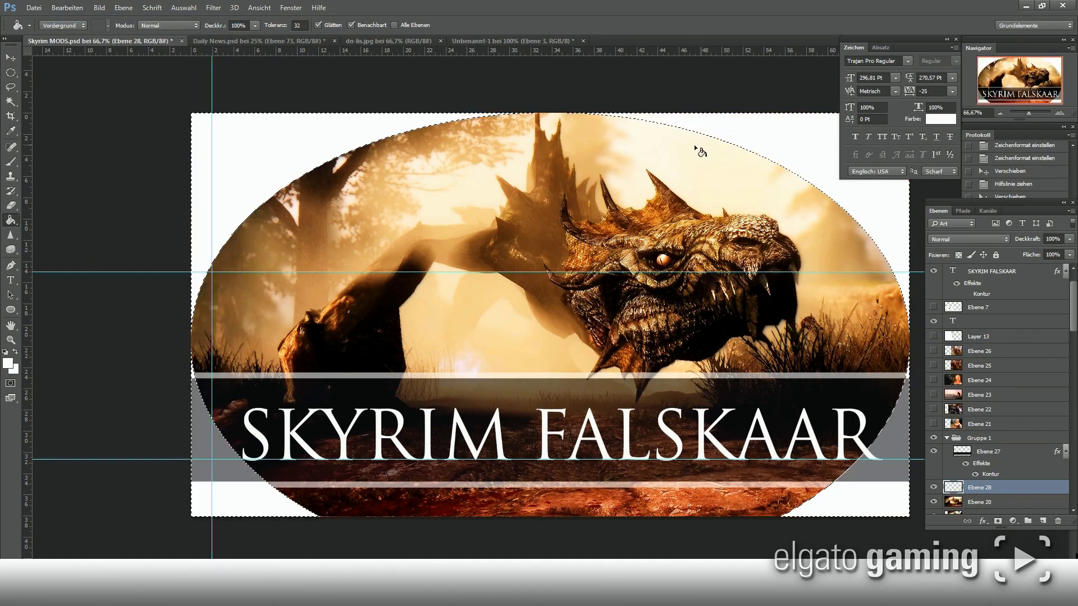
pyautogui.hotkey('ctrl', 'z')
# Step: Paint the corners outside the oval white with a 498 px brush and view the whole thumbnail
pyautogui.press('b')
pyautogui.rightClick(389, 190)
pyautogui.moveTo(389, 190); pyautogui.dragTo(396, 189)
pyautogui.moveTo(264, 73)
pyautogui.mouseDown()
pyautogui.moveTo(228, 191)
pyautogui.moveTo(578, 87)
pyautogui.mouseUp()
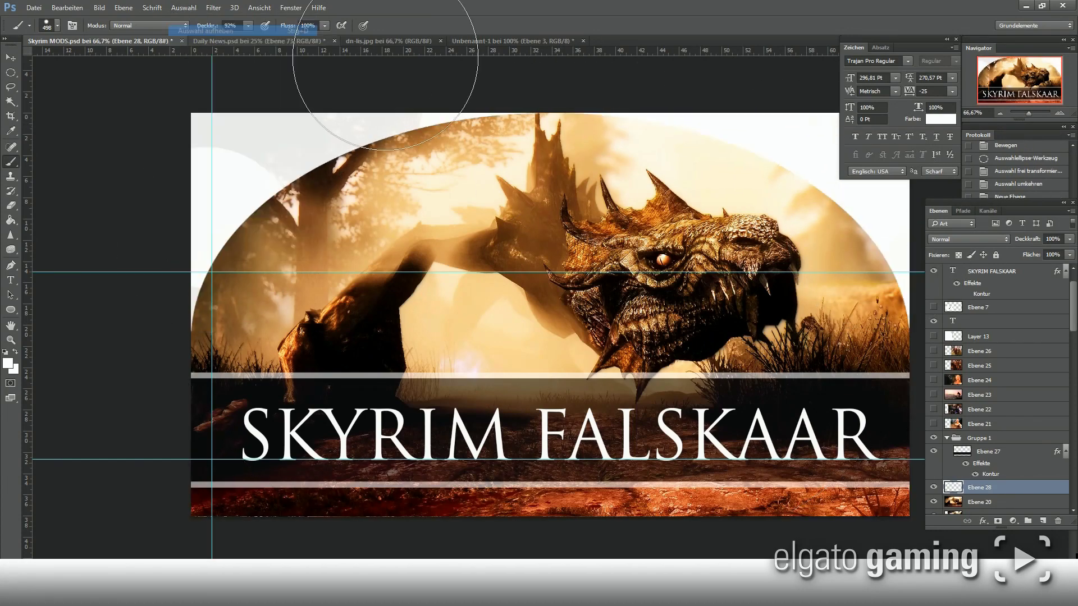
pyautogui.hotkey('ctrl', '-')
pyautogui.hotkey('ctrl', '-')
pyautogui.hotkey('ctrl', '-')
pyautogui.click(1059, 112)
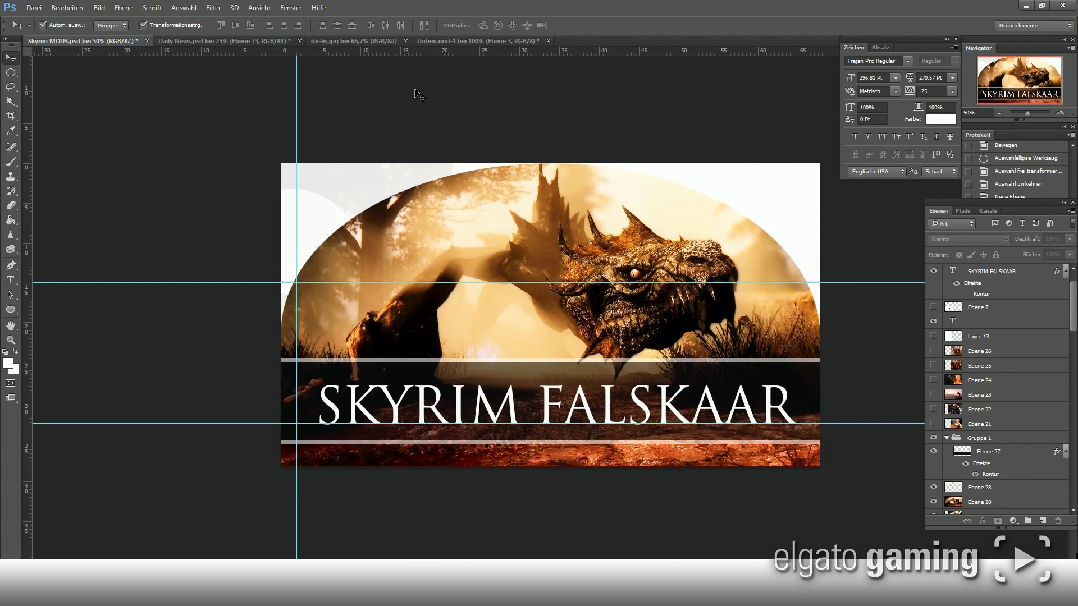
# Step: Change the title to just SKYRIM and enlarge it to about 182%
pyautogui.press('t')
pyautogui.tripleClick(393, 407)
pyautogui.write('SKYRIM')
pyautogui.click(12, 57)
pyautogui.hotkey('ctrl', 't')
pyautogui.moveTo(657, 424); pyautogui.dragTo(731, 418)
pyautogui.press('Return')
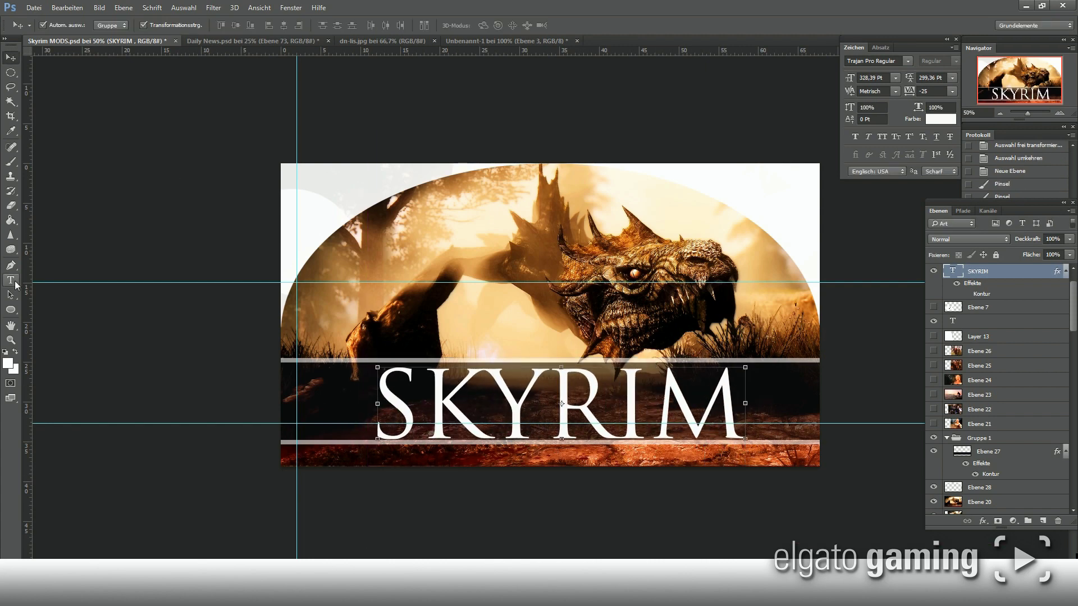
# Step: Zoom to 66.7% and add a Colour Overlay effect to Ebene 28
pyautogui.click(34, 7)
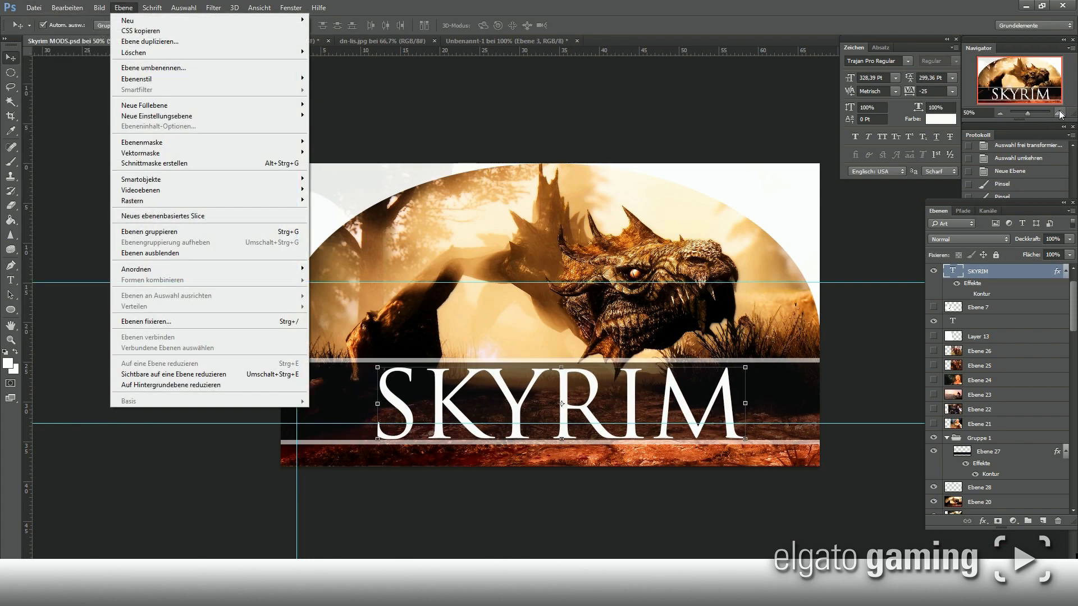
pyautogui.click(1059, 113)
pyautogui.press('h')
pyautogui.doubleClick(1010, 451)
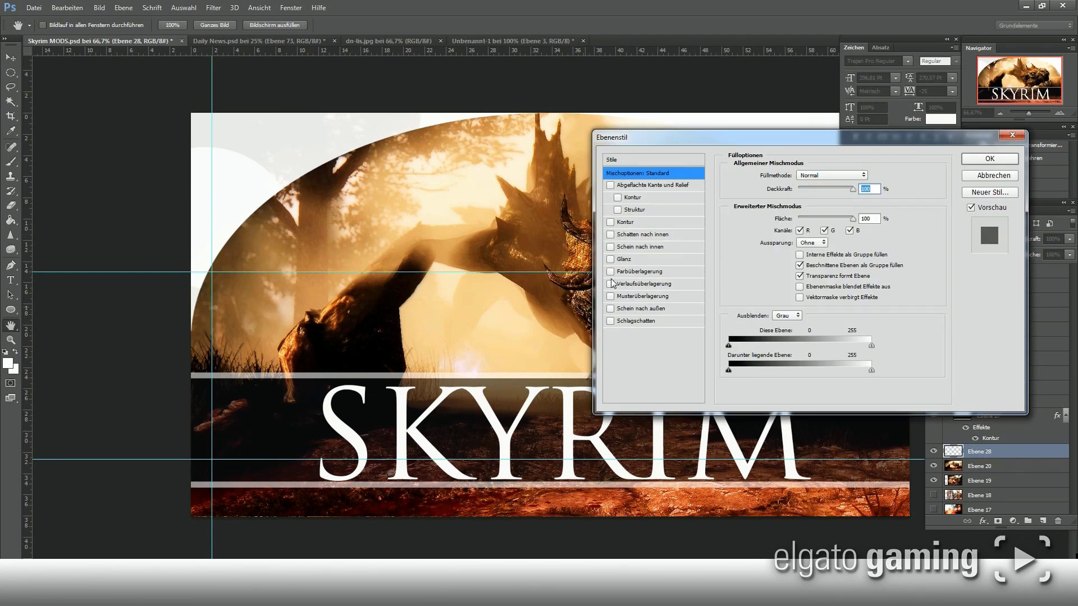
pyautogui.click(636, 271)
pyautogui.click(866, 173)
pyautogui.click(982, 359)
pyautogui.click(990, 158)
# Step: Move Ebene 28 out of Gruppe 1 and brush the top corners and top edge white
pyautogui.press('b')
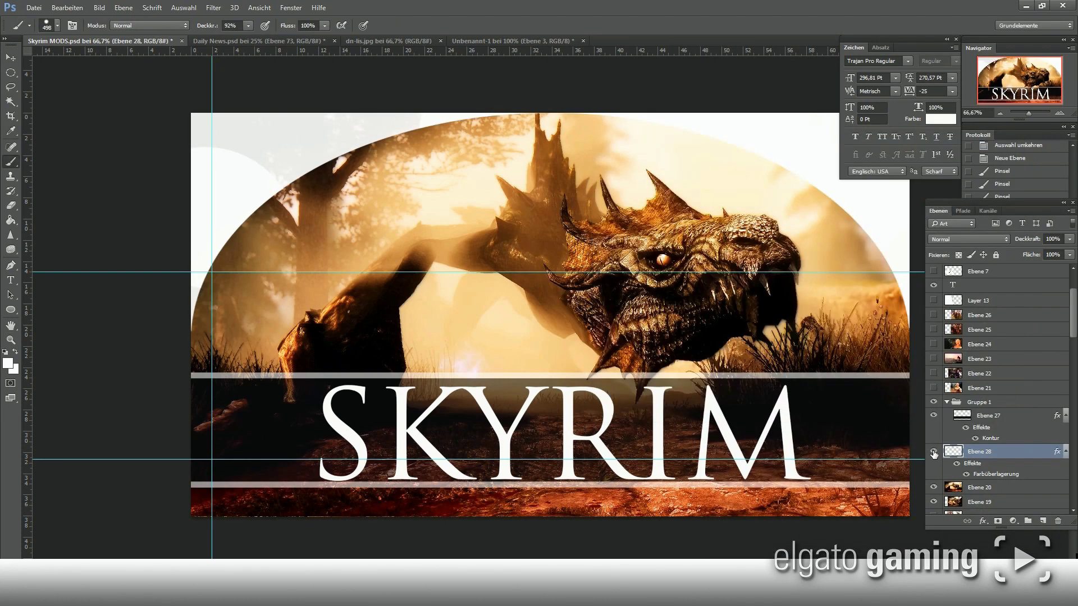
pyautogui.moveTo(955, 452); pyautogui.dragTo(1012, 395)
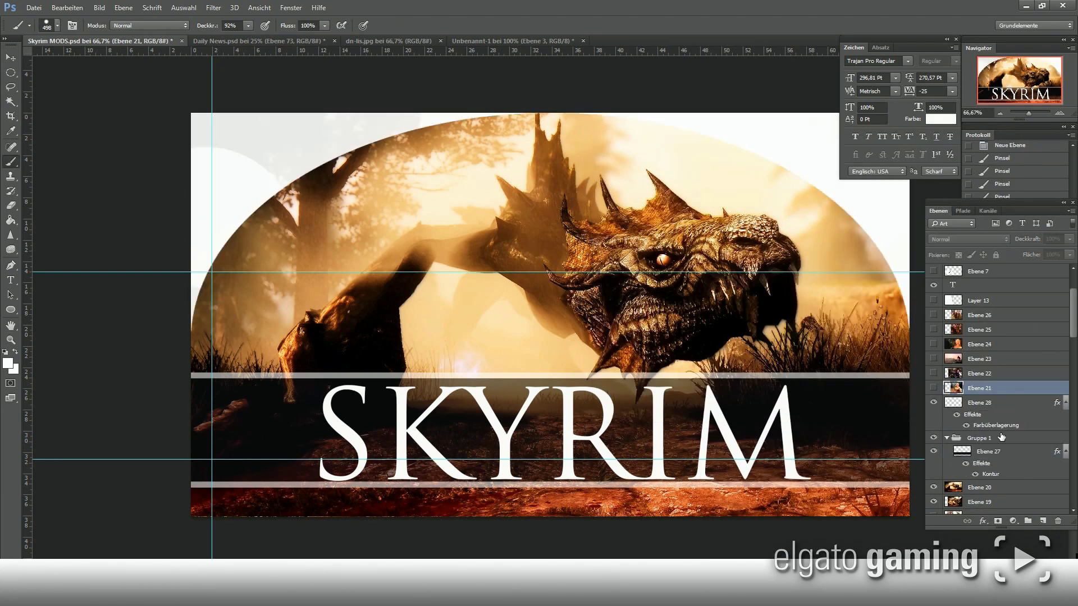
pyautogui.scroll(-1, 1000, 392)
pyautogui.click(980, 395)
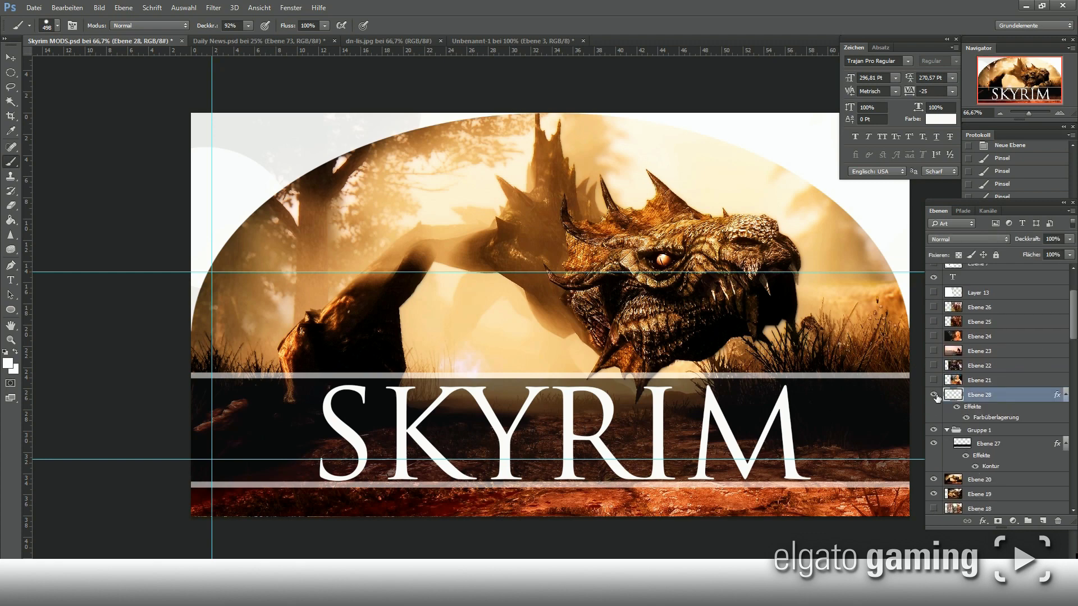
pyautogui.click(185, 138)
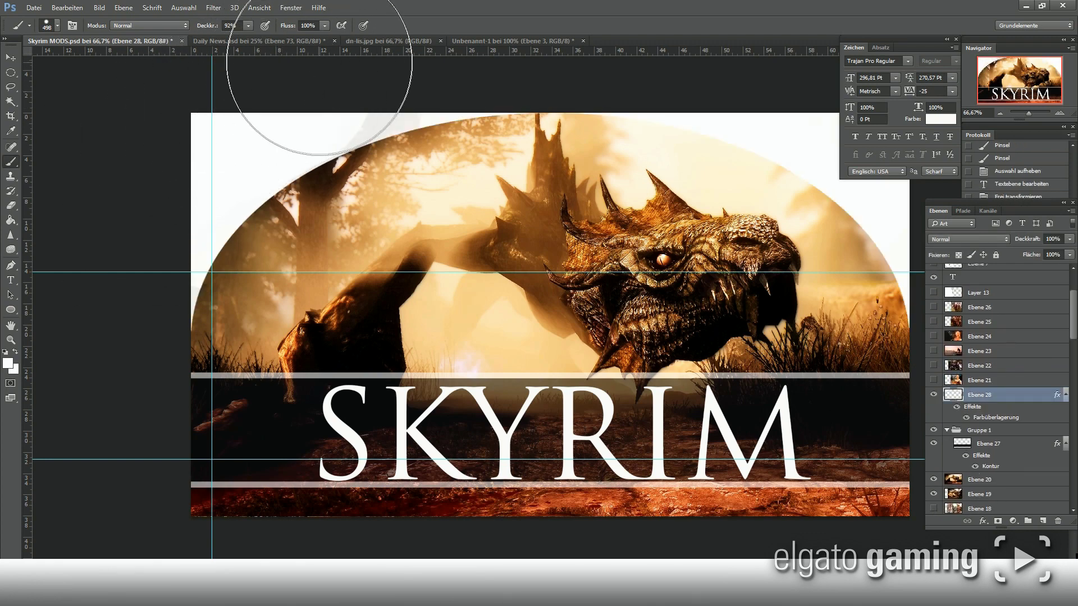
pyautogui.rightClick(202, 138)
pyautogui.rightClick(365, 120)
pyautogui.click(372, 125)
# Step: Hide Ebene 28's colour overlay and lower its opacity to 51%
pyautogui.hotkey('ctrl', '-')
pyautogui.click(965, 418)
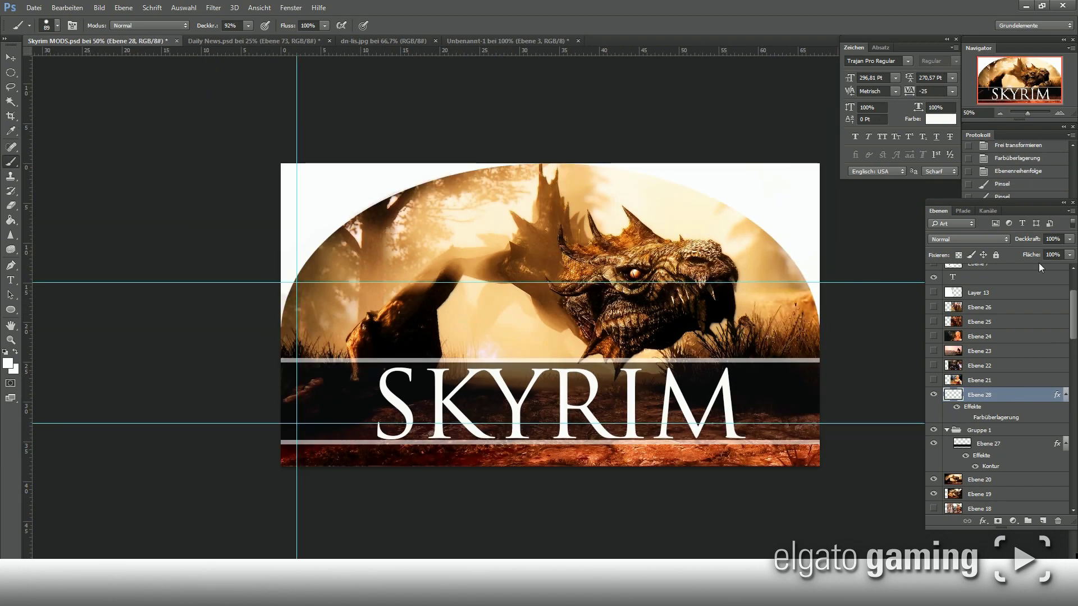
pyautogui.moveTo(1043, 257); pyautogui.dragTo(1002, 255)
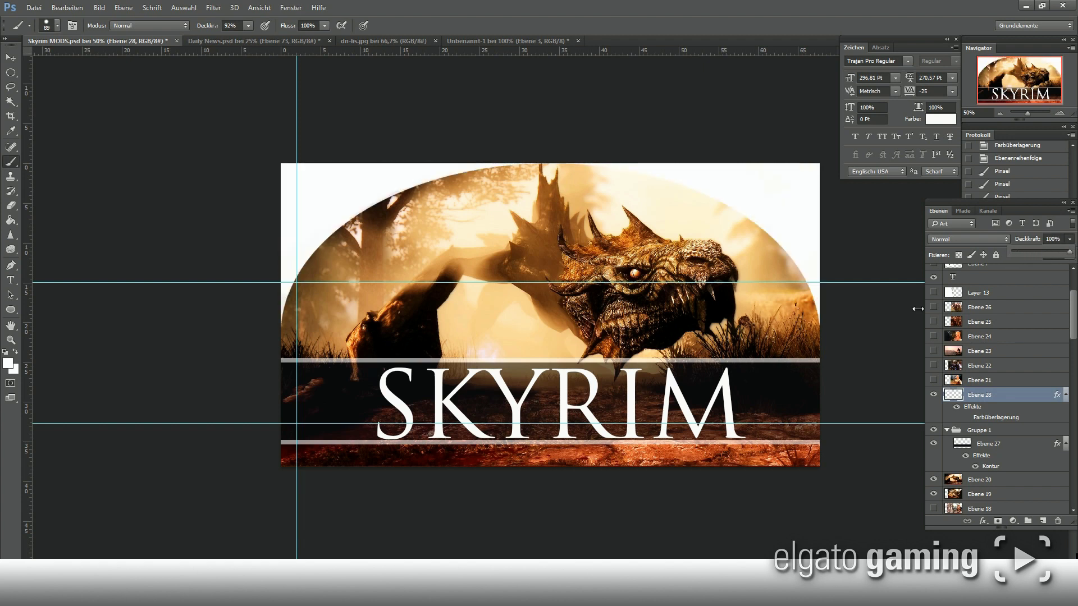
pyautogui.click(33, 8)
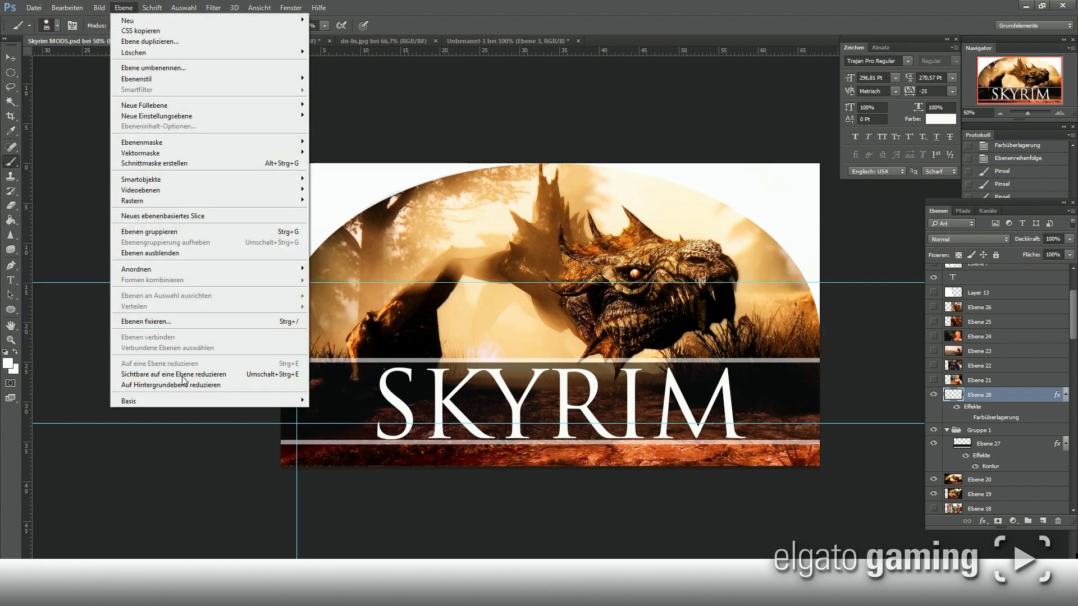
# Step: Merge the visible Skyrim layers and drag a copy into the YouTube mock-up document
pyautogui.click(180, 375)
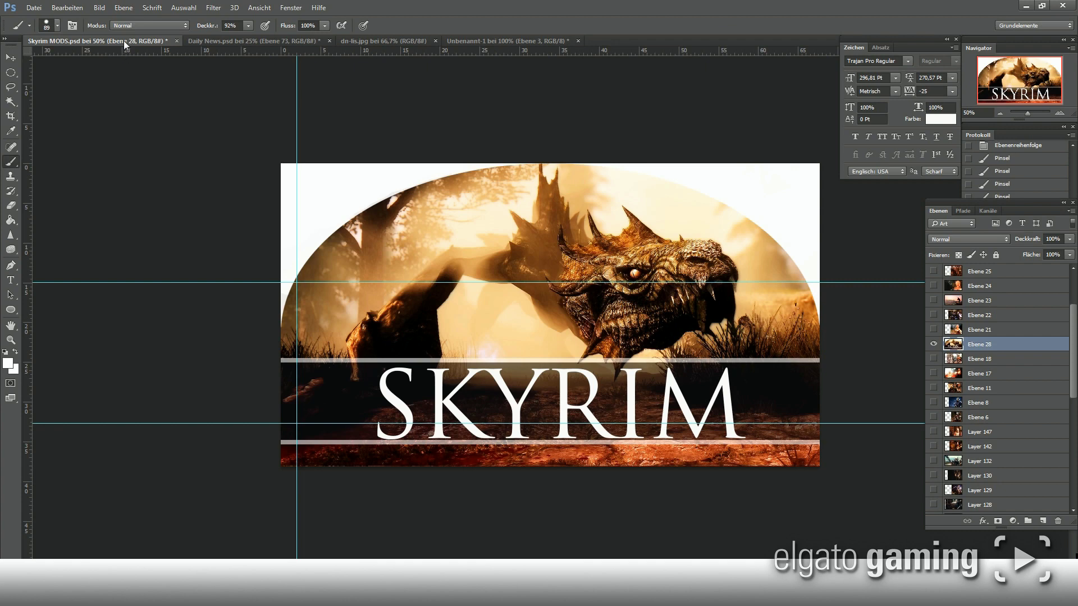
pyautogui.click(486, 42)
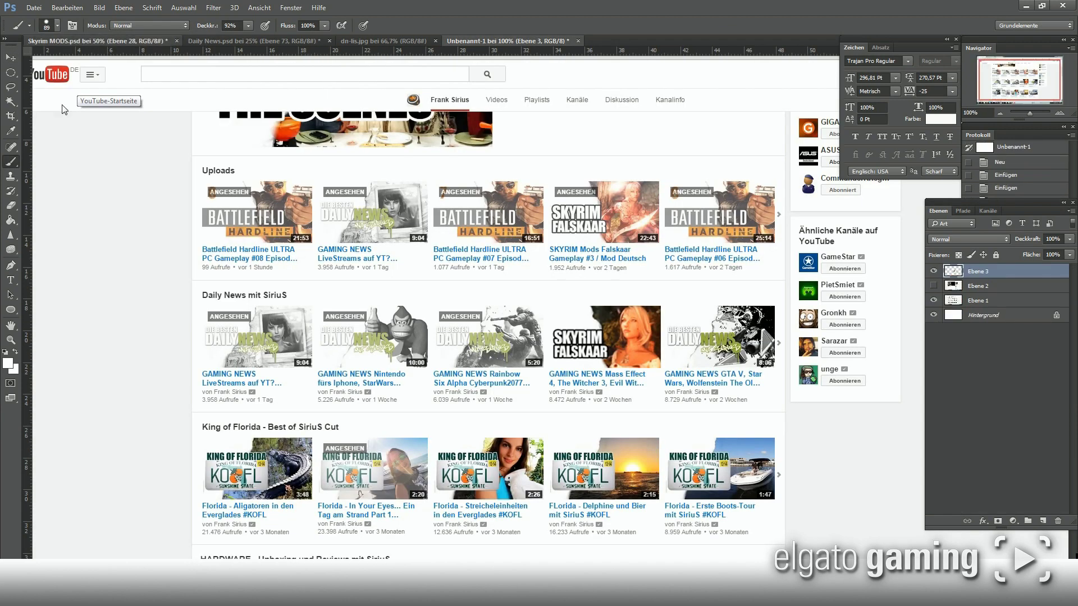
pyautogui.moveTo(99, 41); pyautogui.dragTo(42, 116)
pyautogui.press('v')
pyautogui.moveTo(223, 191); pyautogui.dragTo(604, 274)
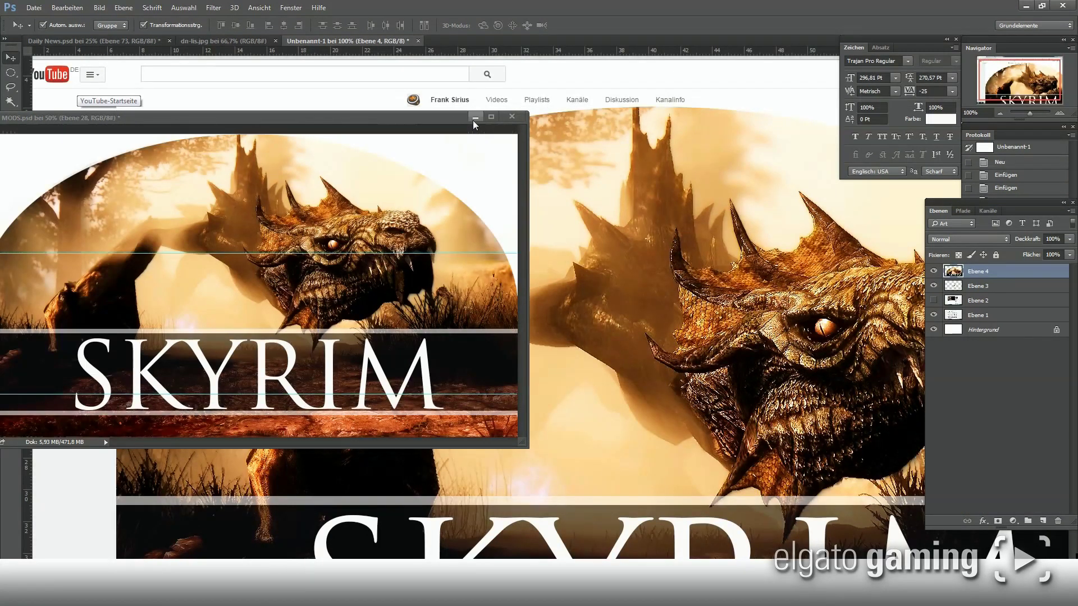
pyautogui.click(475, 119)
# Step: Scale the pasted Skyrim image to fill the second Uploads thumbnail, then select Ebene 1
pyautogui.moveTo(117, 106)
pyautogui.mouseDown()
pyautogui.moveTo(399, 250)
pyautogui.moveTo(391, 244)
pyautogui.mouseUp()
pyautogui.moveTo(861, 214); pyautogui.dragTo(416, 383)
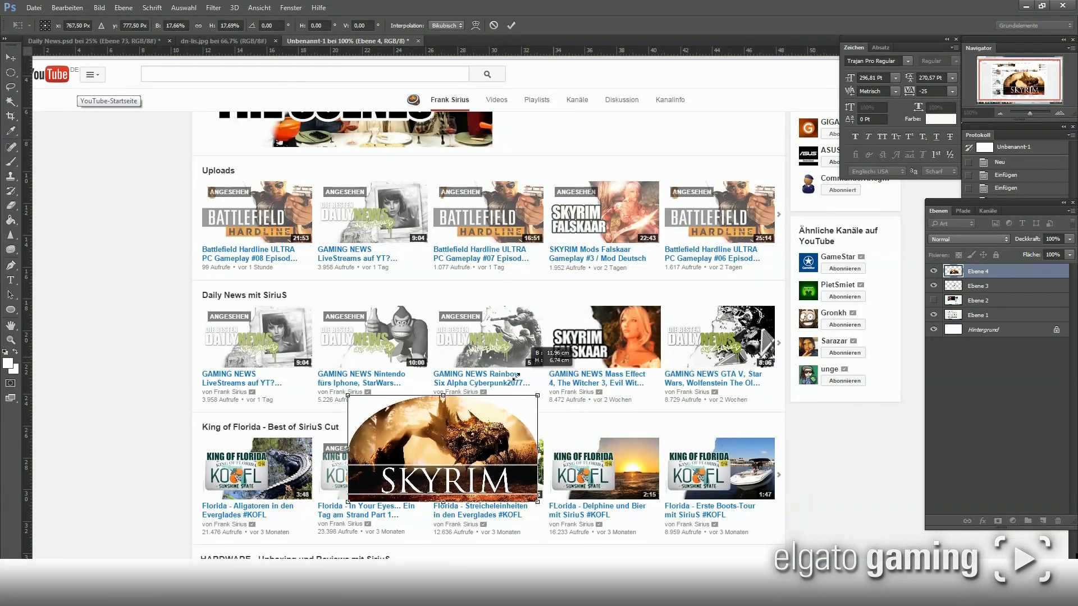
pyautogui.moveTo(417, 427); pyautogui.dragTo(389, 195)
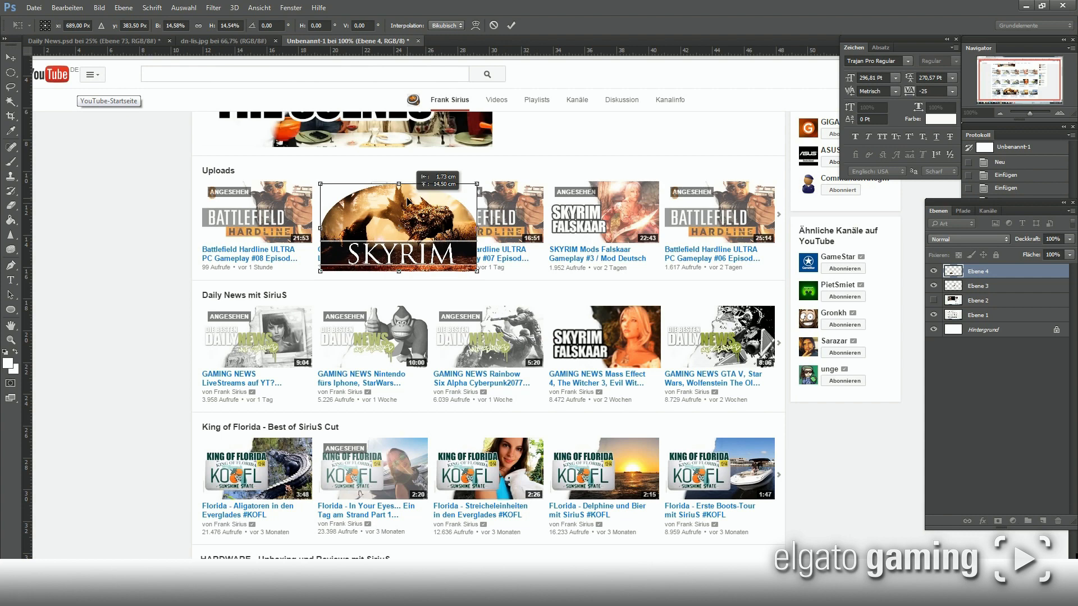
pyautogui.moveTo(476, 270)
pyautogui.mouseDown()
pyautogui.moveTo(399, 222)
pyautogui.moveTo(428, 243)
pyautogui.mouseUp()
pyautogui.moveTo(322, 184); pyautogui.dragTo(318, 183)
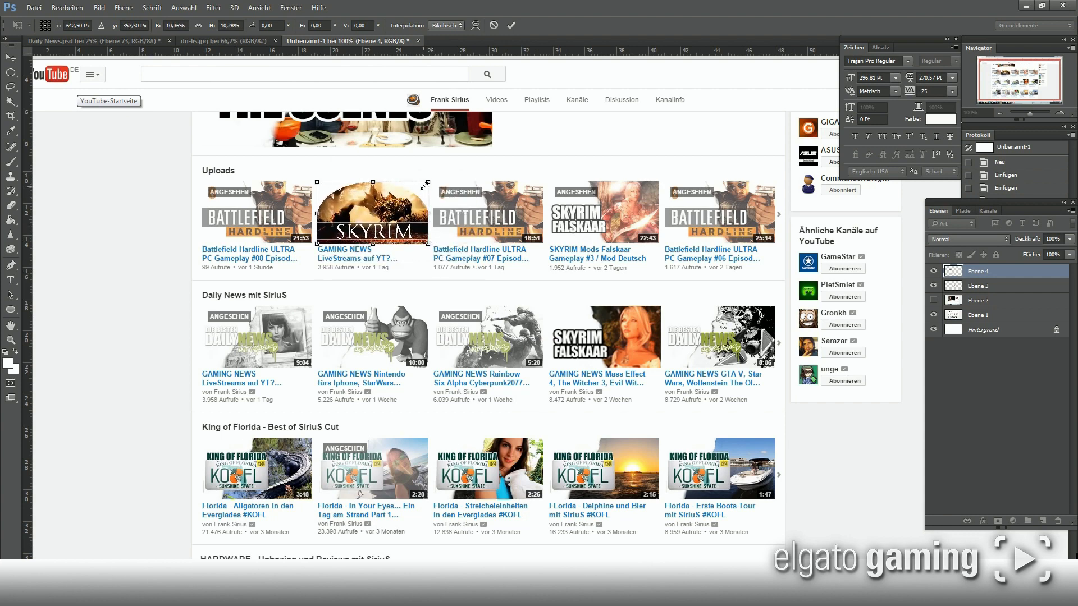
pyautogui.moveTo(430, 180); pyautogui.dragTo(431, 179)
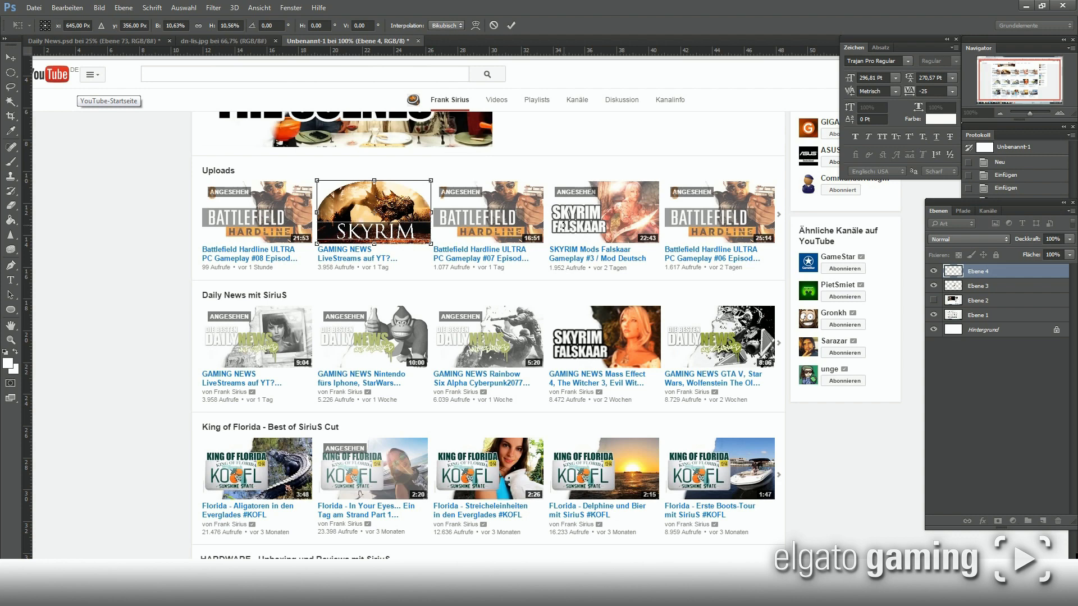
pyautogui.press('Return')
pyautogui.click(292, 252)
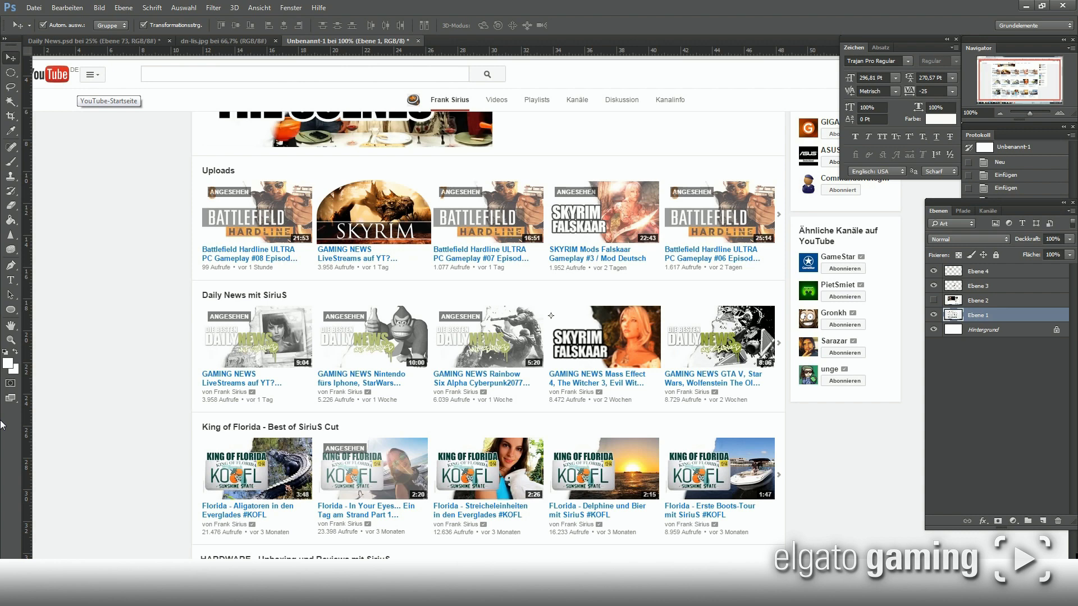
# Step: Show Daily News.psd at 50% and hide Ebene 71, 70, 65, 63 and 64 to preview backgrounds
pyautogui.click(84, 41)
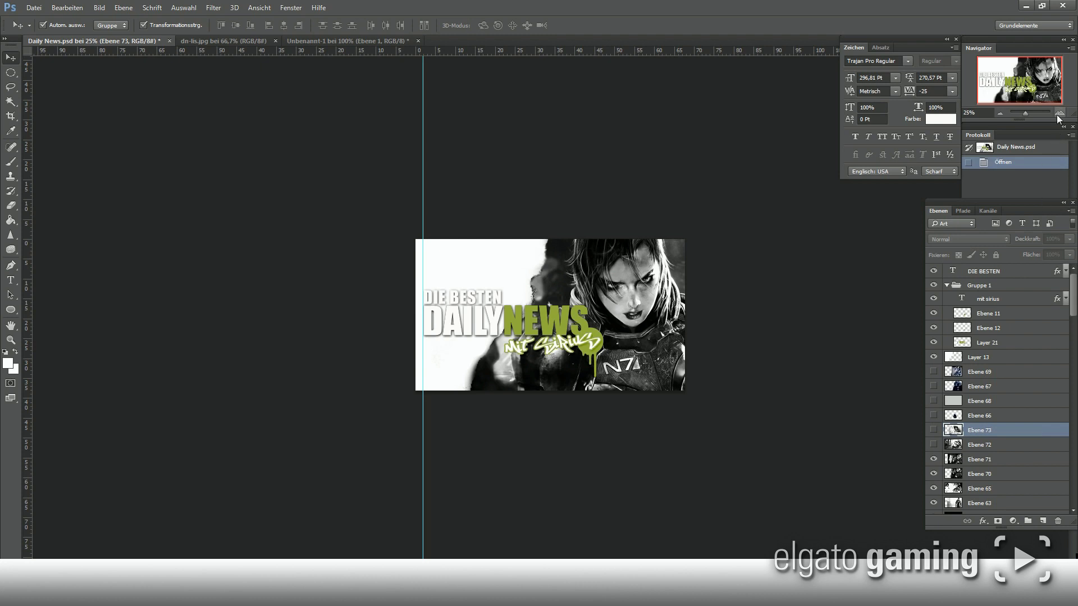
pyautogui.click(1058, 115)
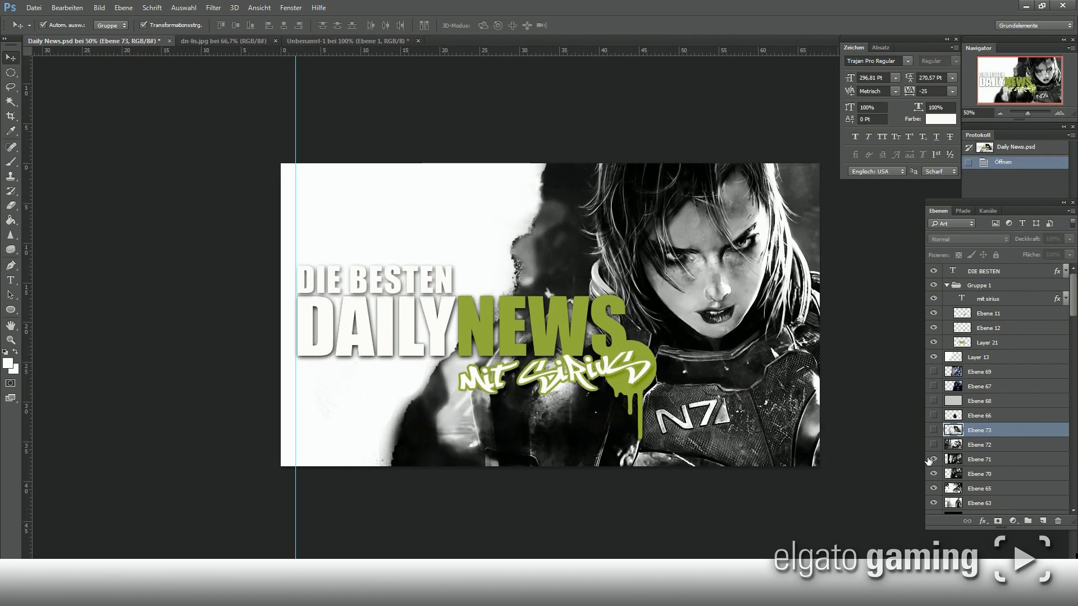
pyautogui.click(932, 460)
pyautogui.click(933, 474)
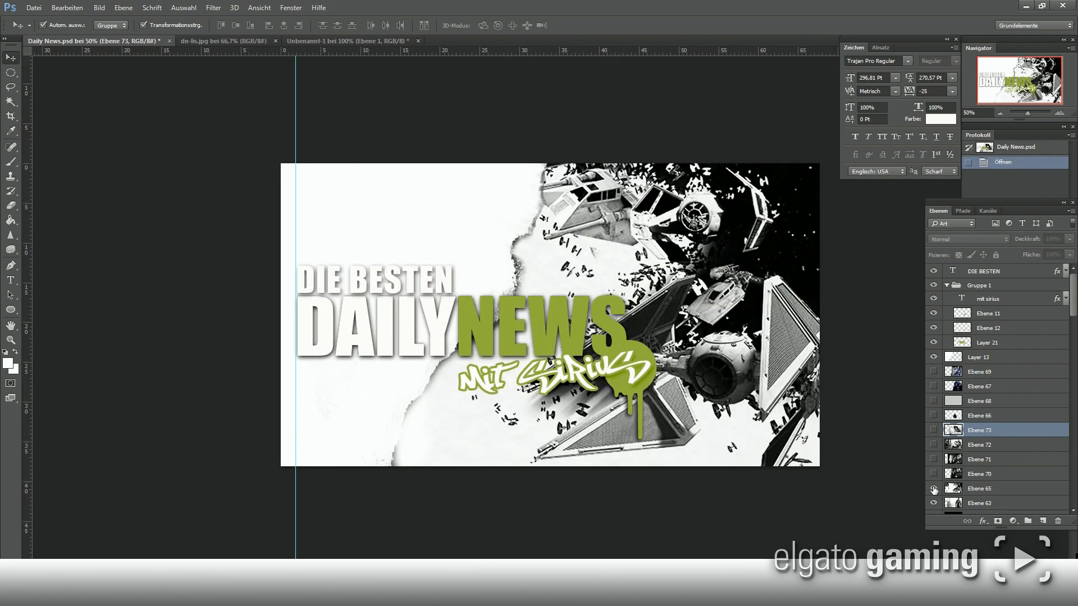
pyautogui.click(933, 488)
pyautogui.scroll(-1, 935, 483)
pyautogui.scroll(-2, 934, 477)
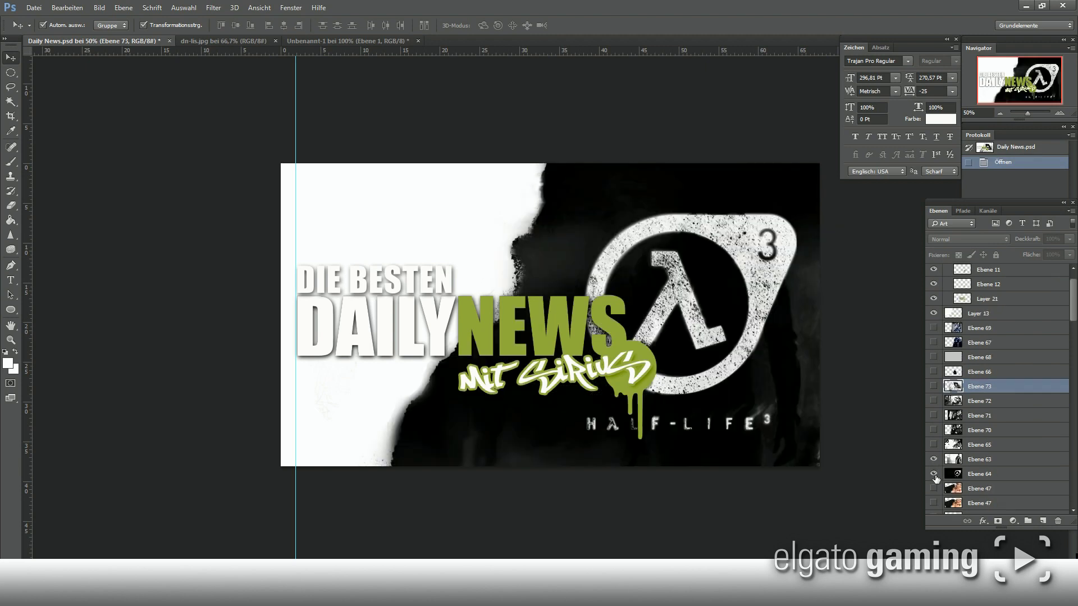
pyautogui.click(934, 460)
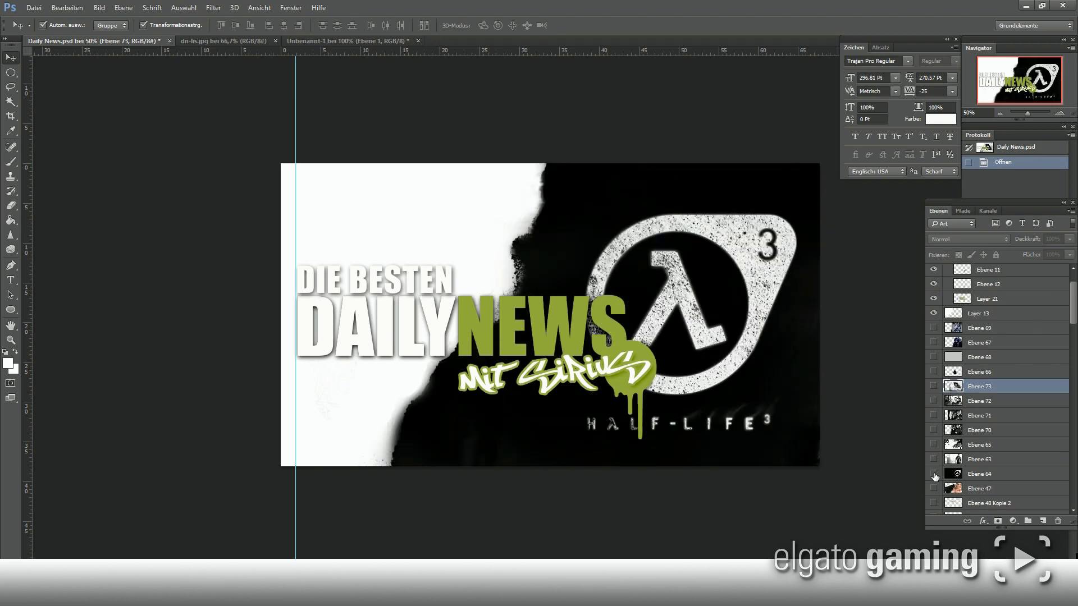
pyautogui.click(934, 475)
# Step: Preview the Mario background in Ebene 43 and Ebene 42, then show Ebene 41's swordswoman background
pyautogui.scroll(-1, 935, 475)
pyautogui.scroll(-2, 934, 475)
pyautogui.scroll(-3, 935, 475)
pyautogui.scroll(-2, 935, 475)
pyautogui.scroll(-3, 936, 474)
pyautogui.scroll(-4, 936, 438)
pyautogui.scroll(-4, 935, 393)
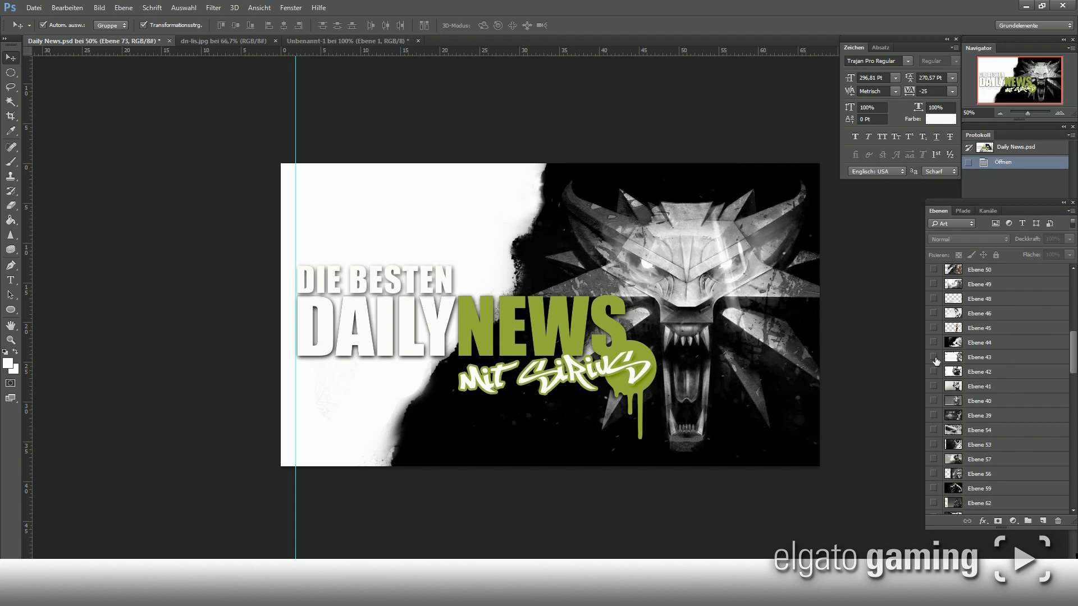
pyautogui.click(933, 357)
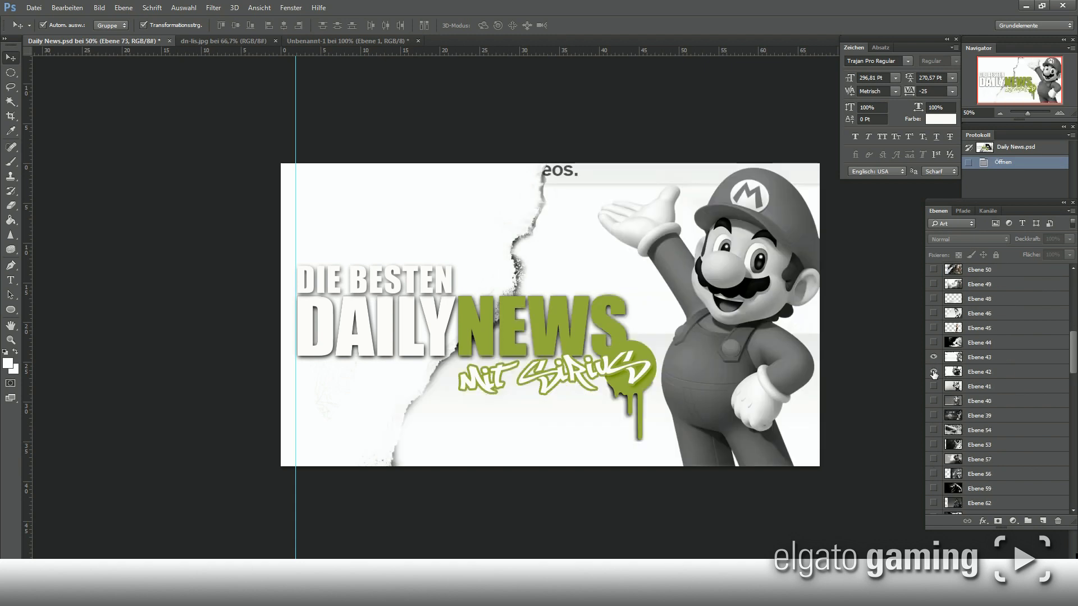
pyautogui.click(933, 357)
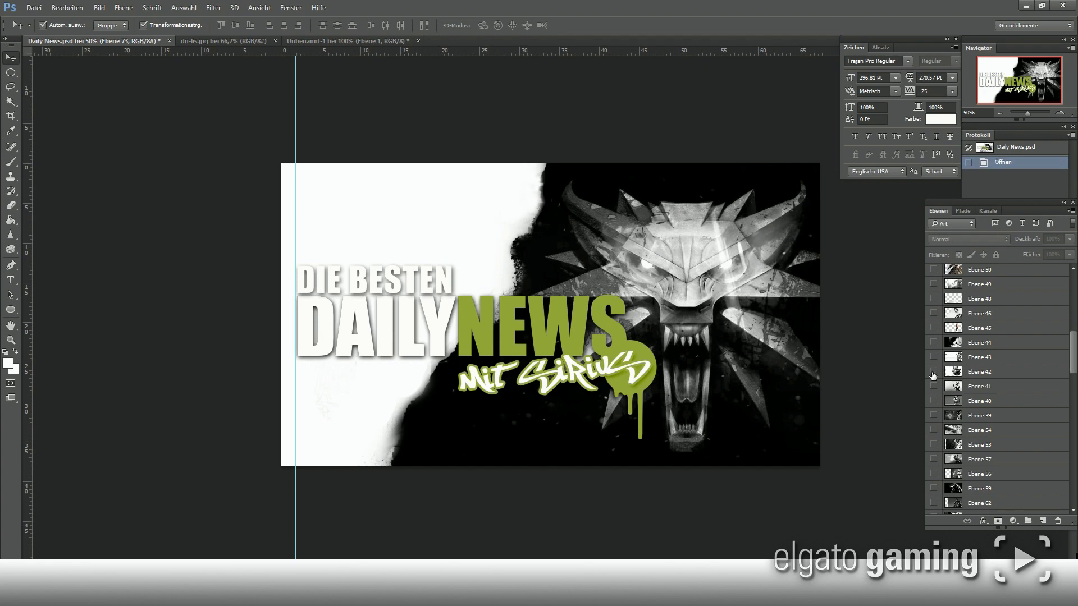
pyautogui.click(933, 372)
pyautogui.click(933, 386)
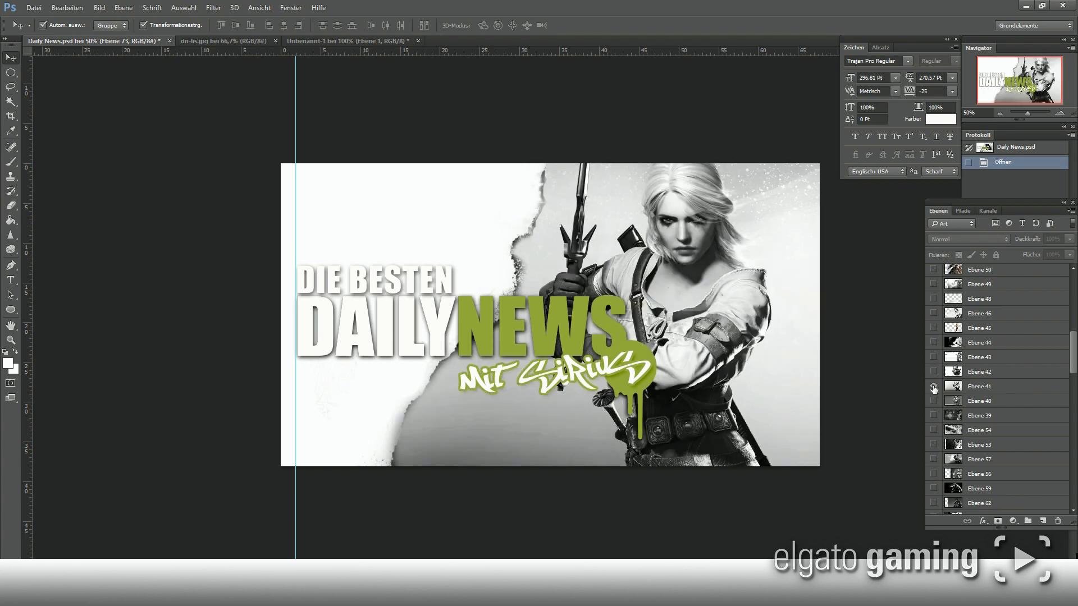